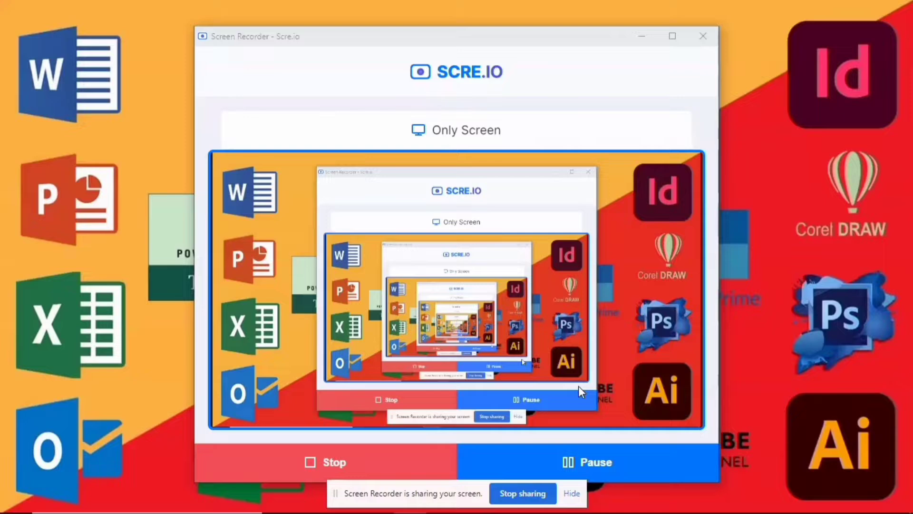
# - Minimize all windows to show the desktop and hide the screen-sharing bar
pyautogui.press('super')
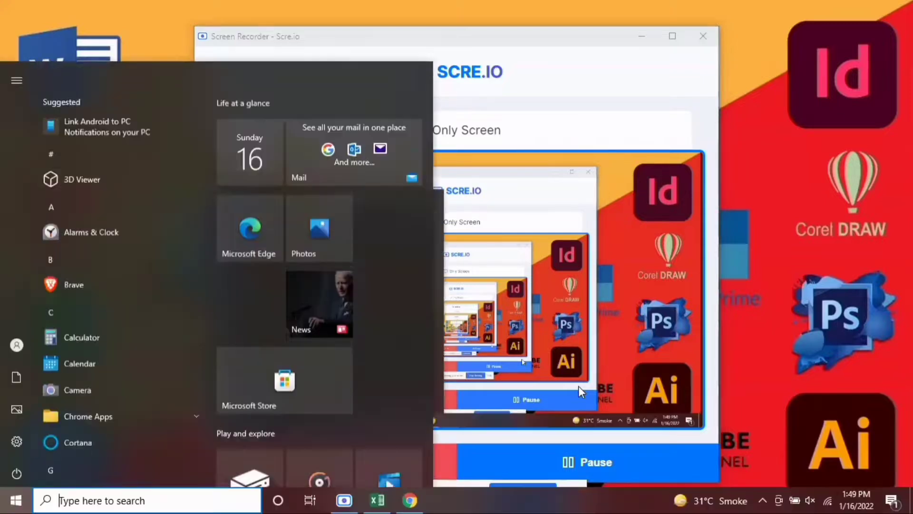
pyautogui.press('super')
pyautogui.press('super+d')
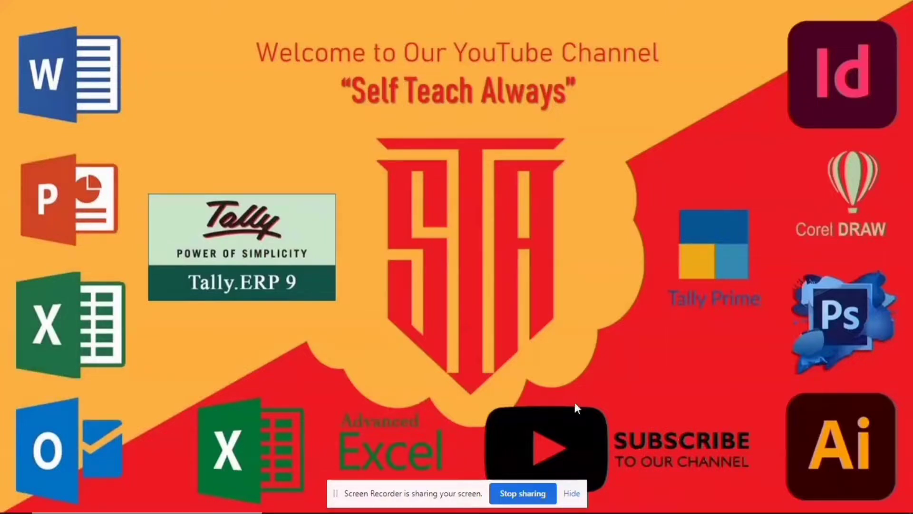
pyautogui.click(572, 494)
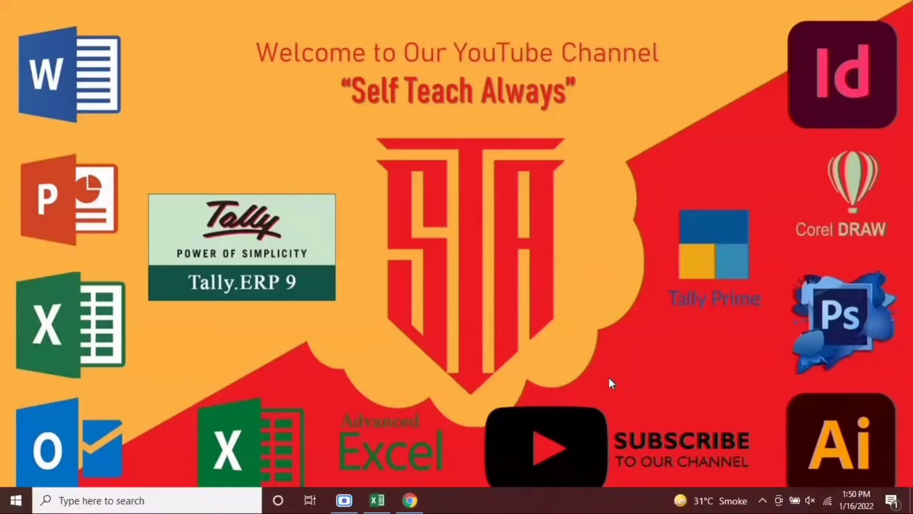
pyautogui.rightClick(668, 142)
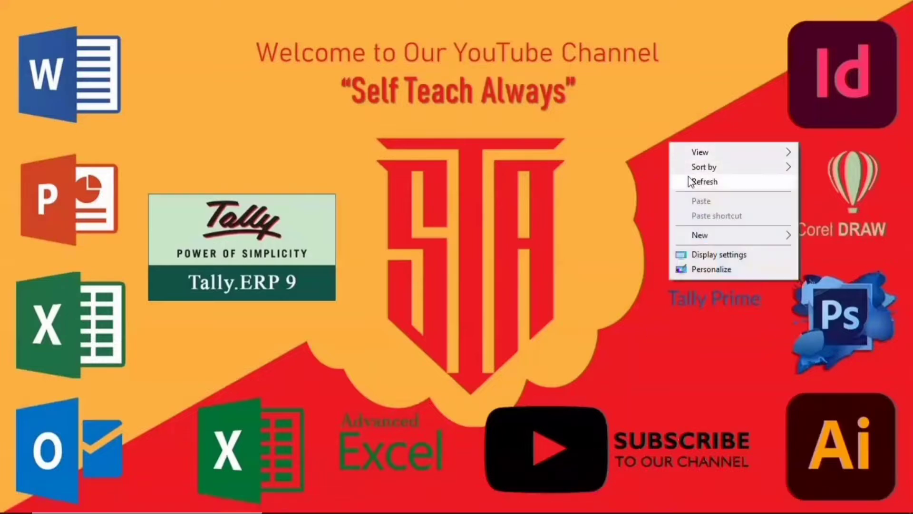
pyautogui.click(688, 177)
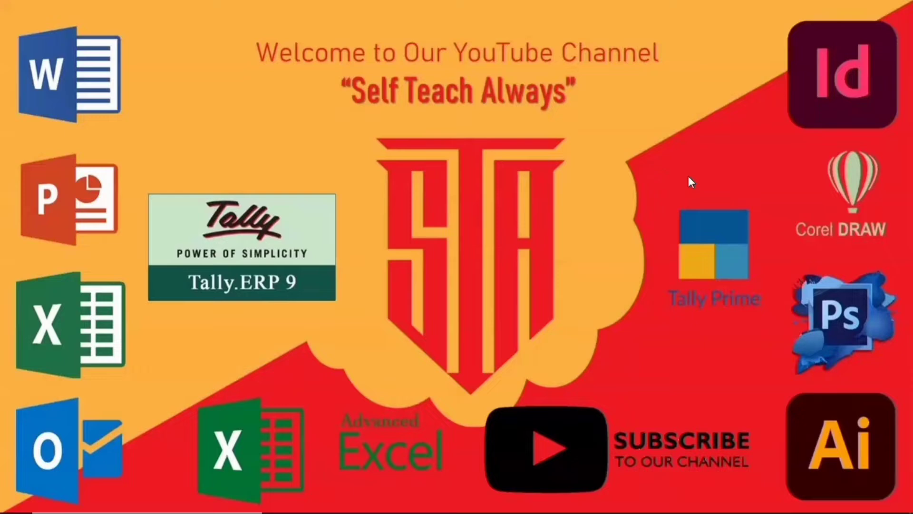
# - Switch to the Excel workbook and examine the November 2020 salary sheet's columns from Employee No through NET PAY
pyautogui.moveTo(419, 512)
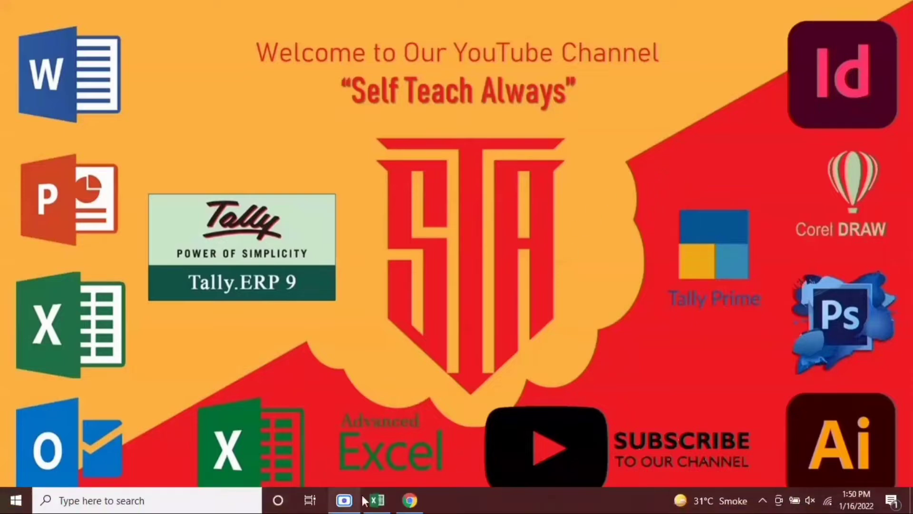
pyautogui.click(378, 502)
pyautogui.click(443, 313)
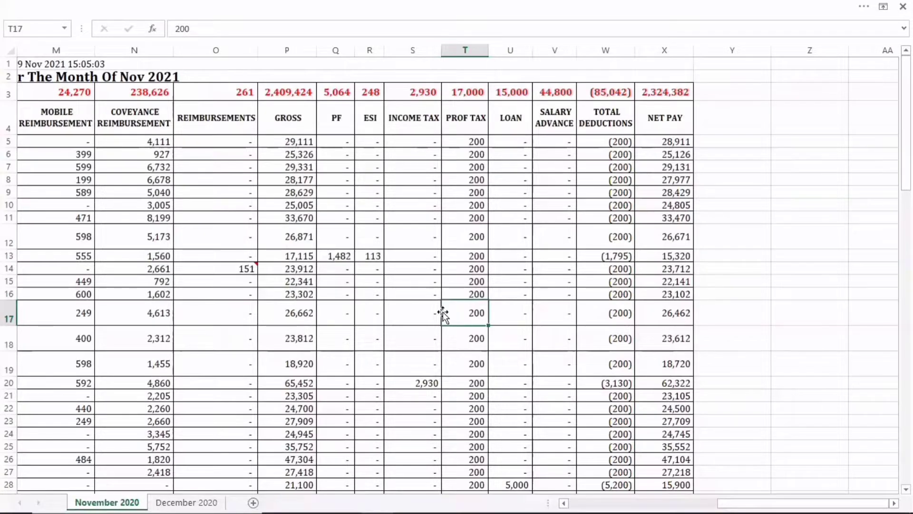
pyautogui.moveTo(730, 507); pyautogui.dragTo(581, 507)
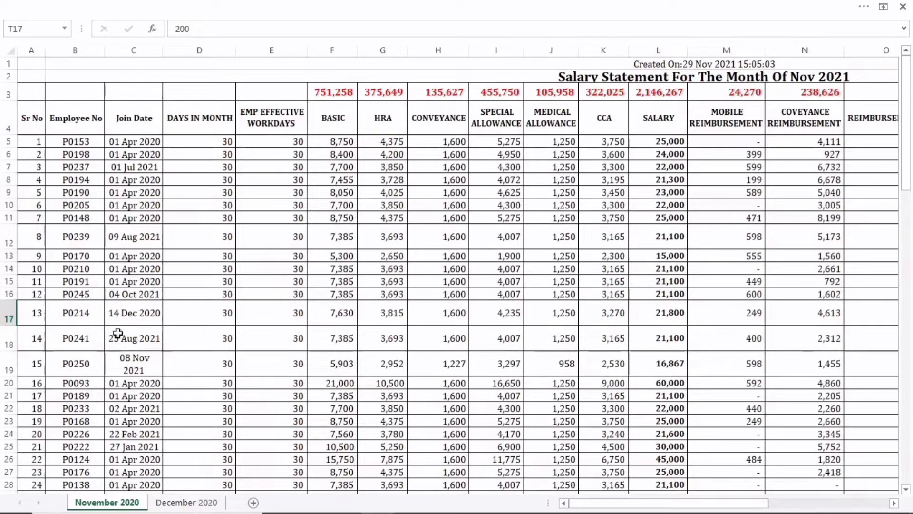
pyautogui.click(144, 317)
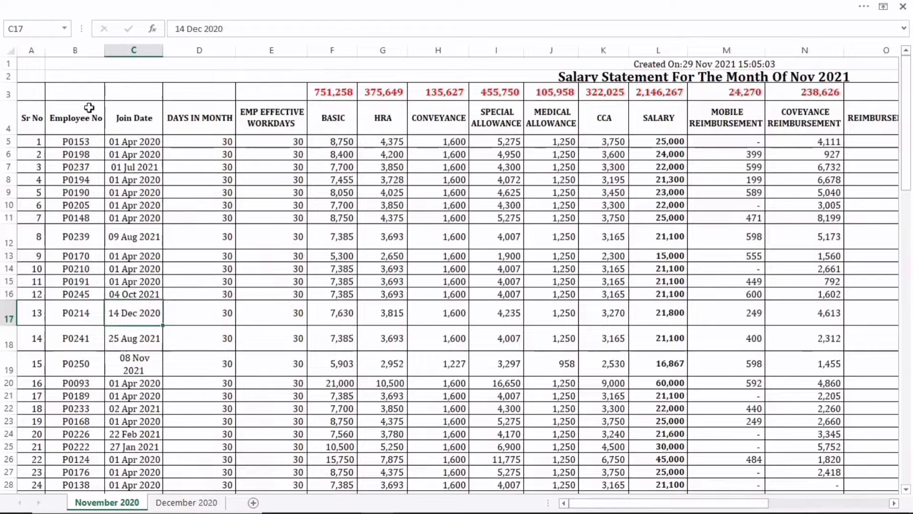
pyautogui.click(81, 50)
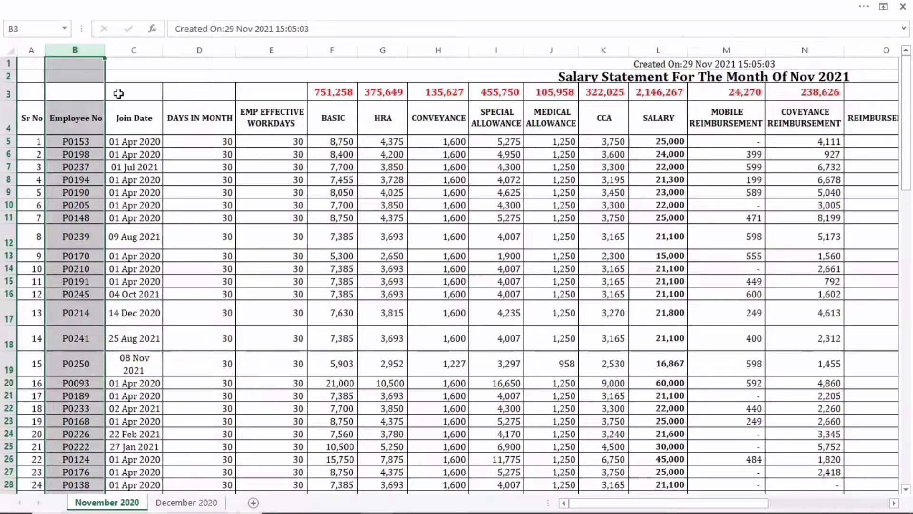
pyautogui.click(202, 122)
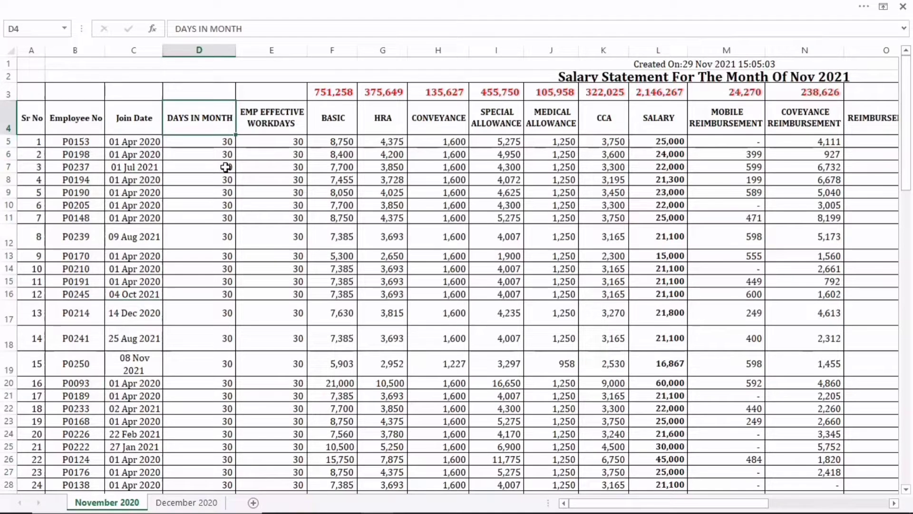
pyautogui.moveTo(332, 123); pyautogui.dragTo(910, 122)
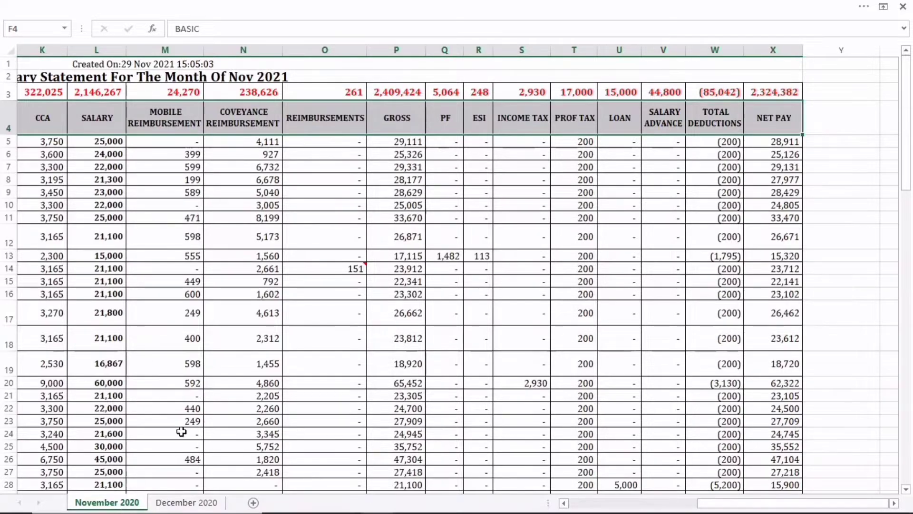
pyautogui.click(243, 312)
pyautogui.moveTo(699, 503); pyautogui.dragTo(566, 504)
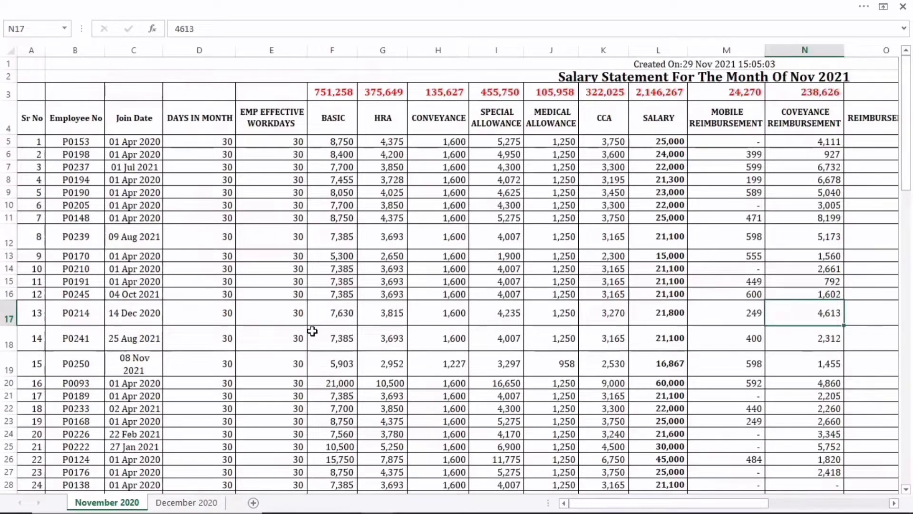
# - Examine the December 2020 salary sheet's columns alongside those of the November 2020 sheet
pyautogui.click(191, 504)
pyautogui.click(299, 374)
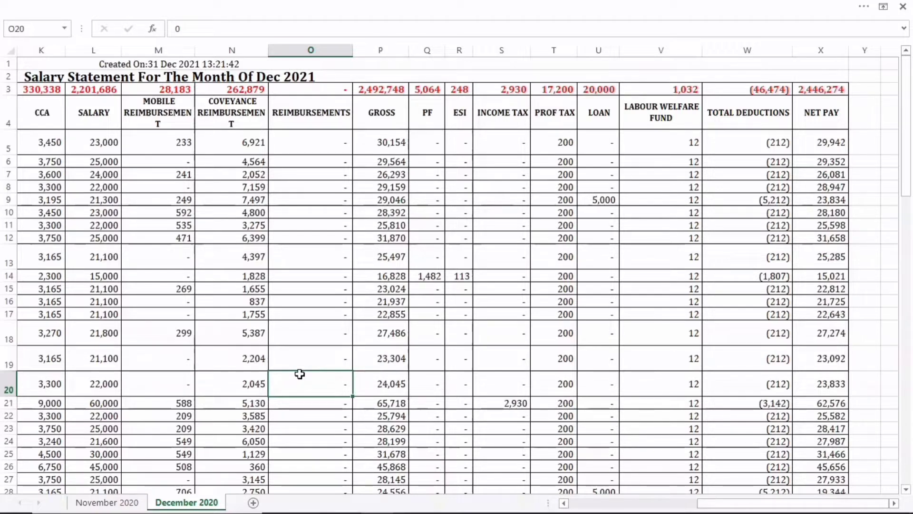
pyautogui.click(113, 504)
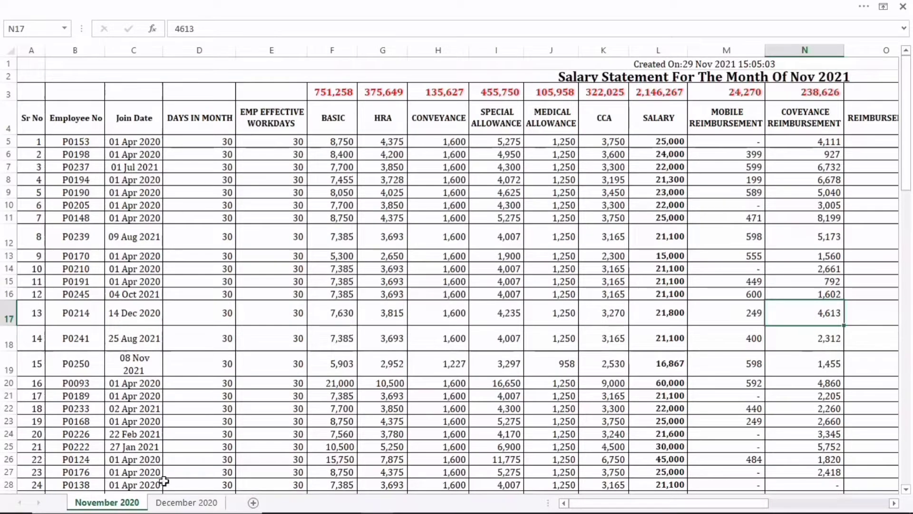
pyautogui.click(175, 505)
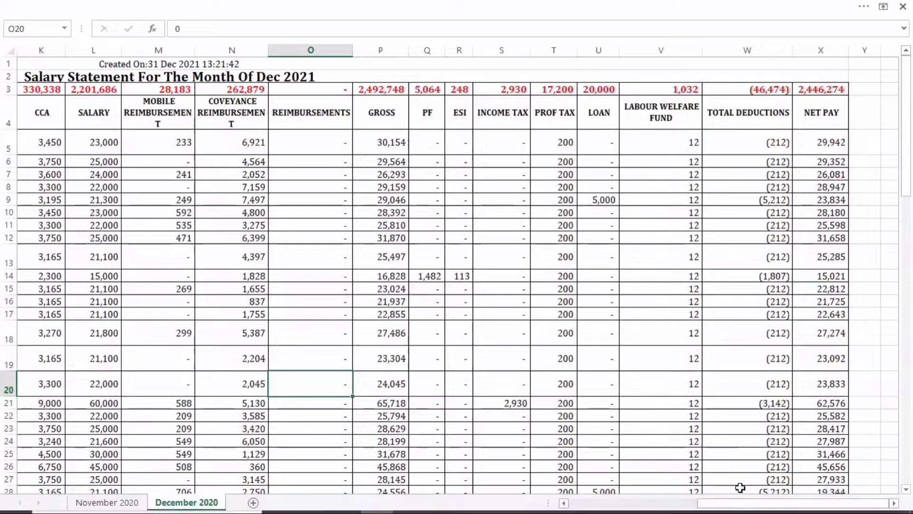
pyautogui.moveTo(791, 503); pyautogui.dragTo(566, 503)
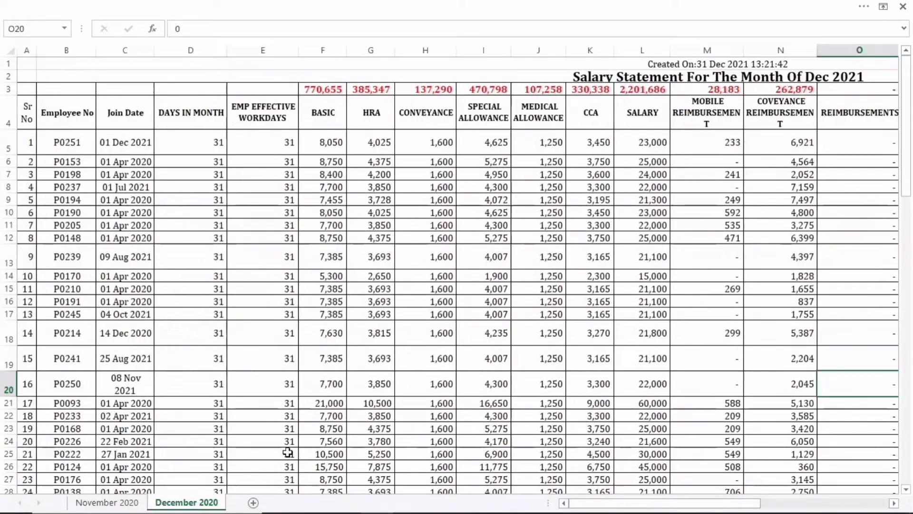
# - Compare the last serial numbers in the employee lists of the November 2020 and December 2020 sheets
pyautogui.click(125, 503)
pyautogui.scroll(-20, 72, 305)
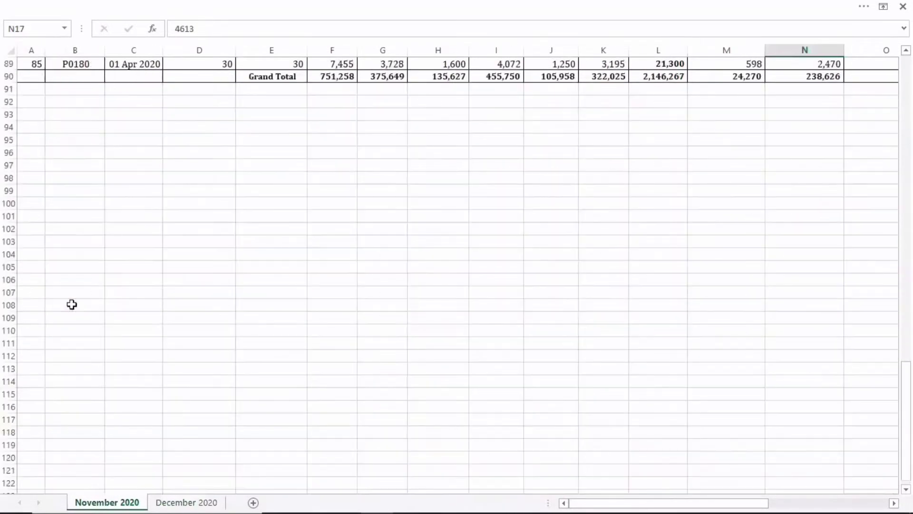
pyautogui.scroll(3, 71, 304)
pyautogui.click(32, 167)
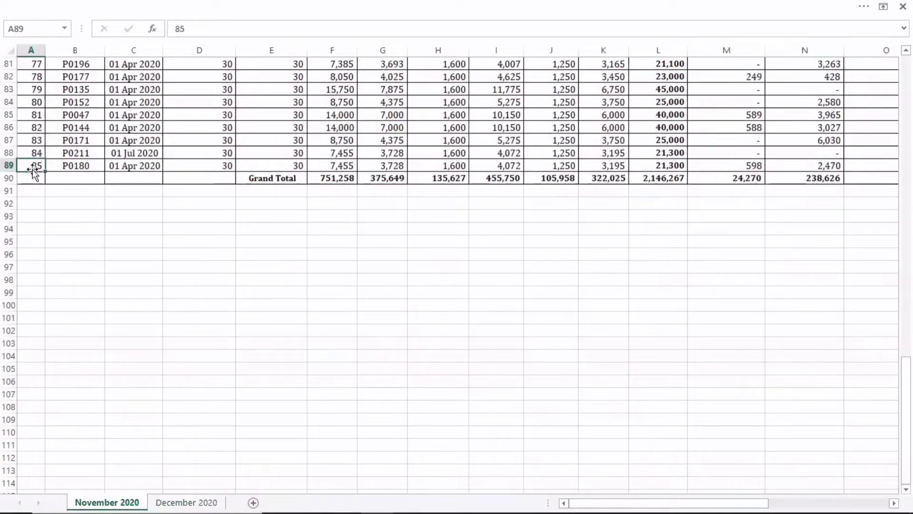
pyautogui.click(186, 502)
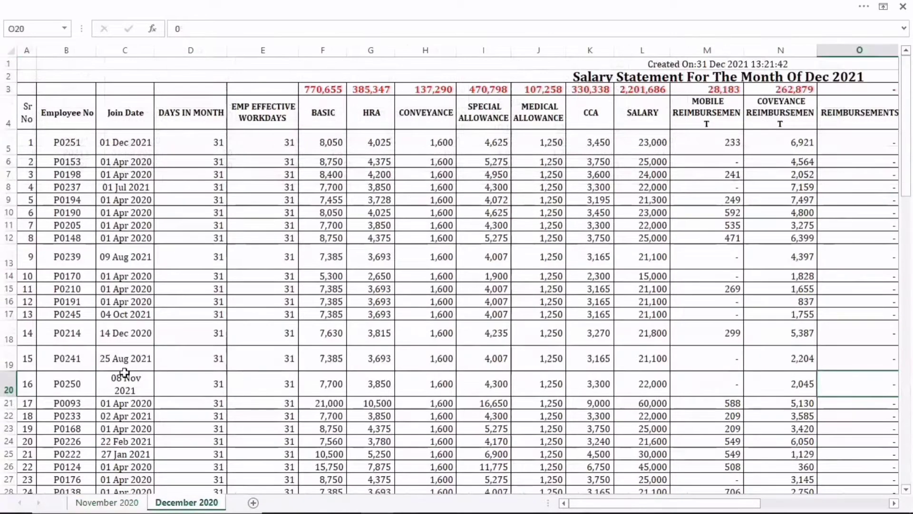
pyautogui.scroll(-20, 124, 372)
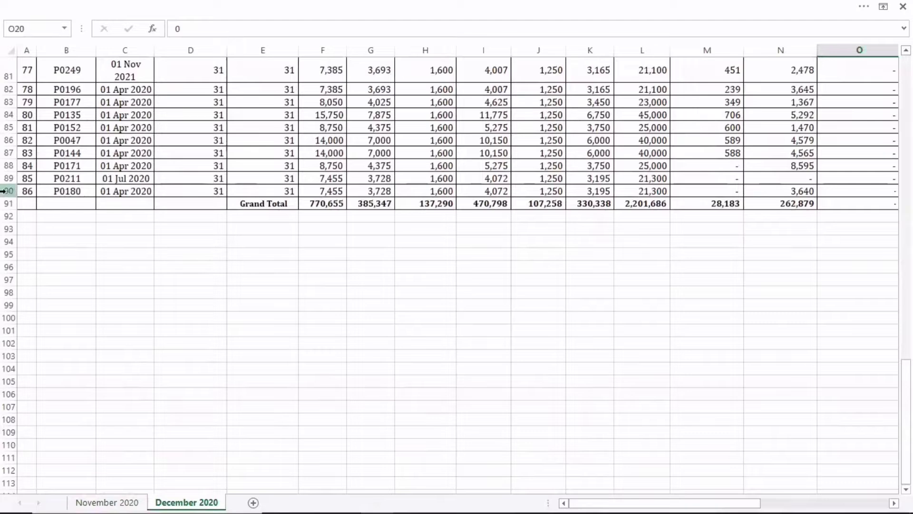
pyautogui.click(5, 190)
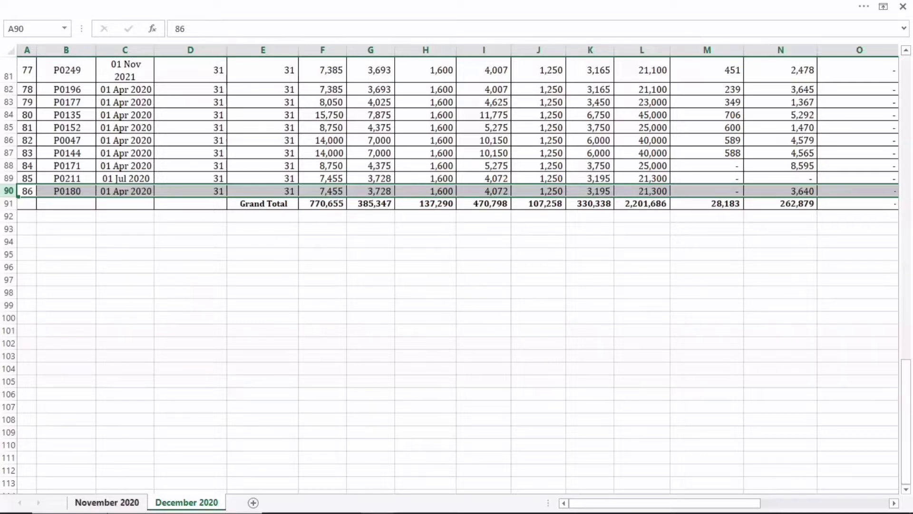
pyautogui.click(113, 504)
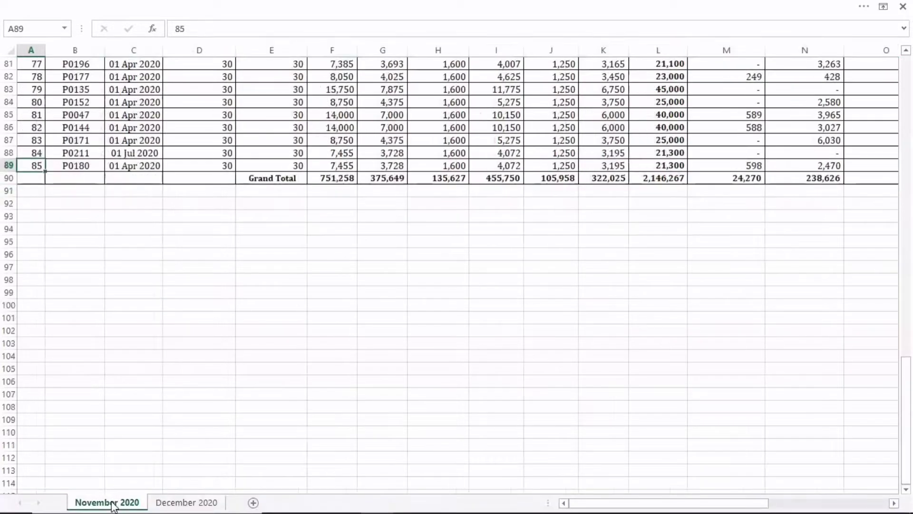
# - Review the first rows of both salary sheets and the December 2020 columns through NET PAY
pyautogui.scroll(15, 122, 320)
pyautogui.scroll(12, 122, 321)
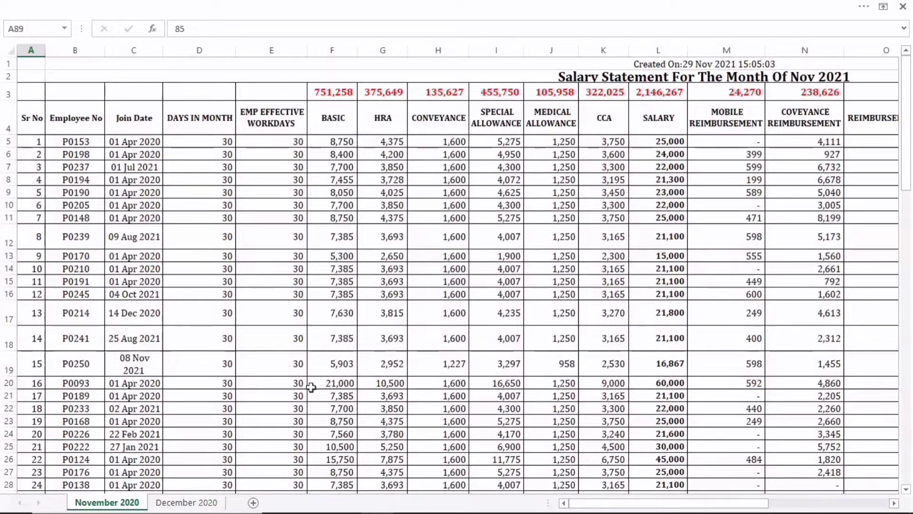
pyautogui.click(197, 502)
pyautogui.scroll(20, 142, 257)
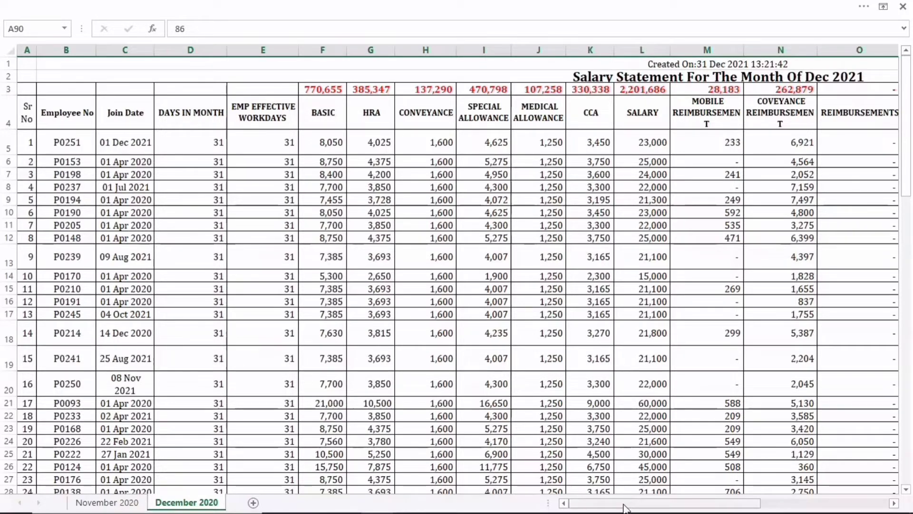
pyautogui.moveTo(625, 508); pyautogui.dragTo(773, 508)
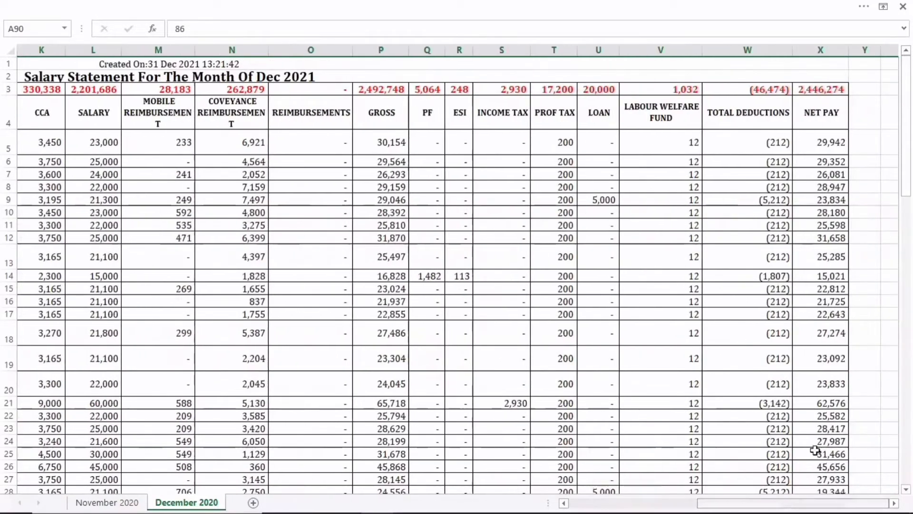
pyautogui.click(874, 117)
pyautogui.click(867, 145)
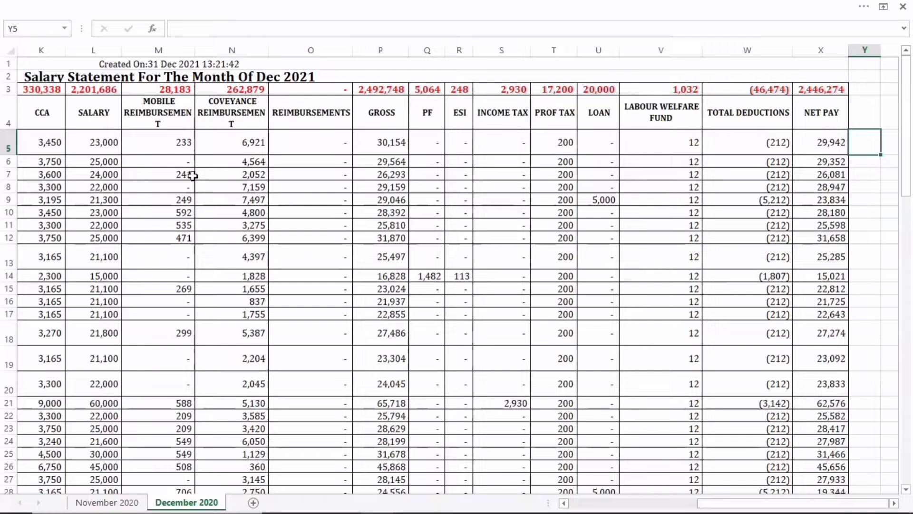
# - Select the November 2020 sheet's data from the Employee No header to NET PAY, B4:X89, leaving out the totals row
pyautogui.click(101, 503)
pyautogui.click(242, 294)
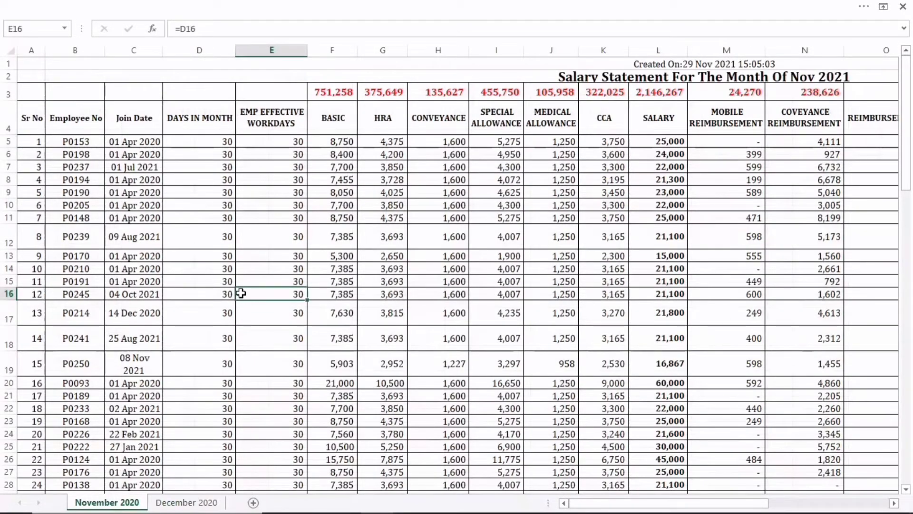
pyautogui.click(76, 119)
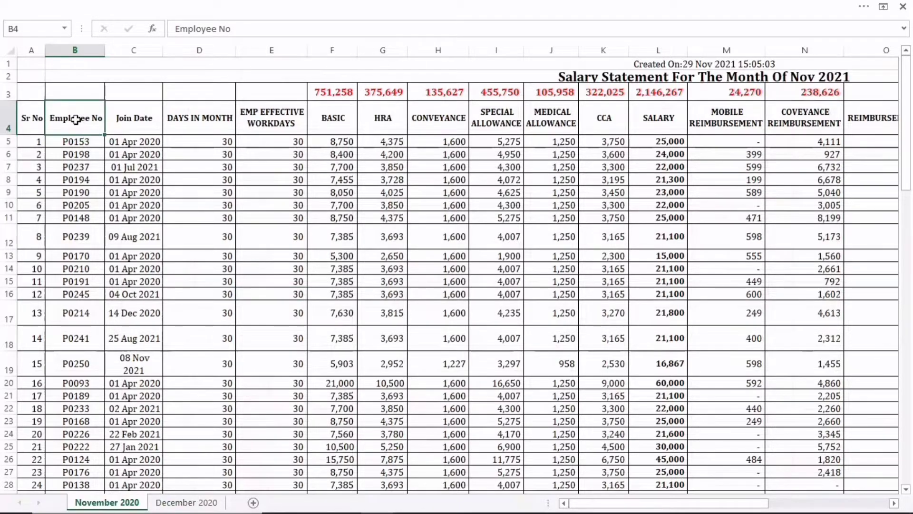
pyautogui.hotkey('ctrl', 'shift', 'Right')
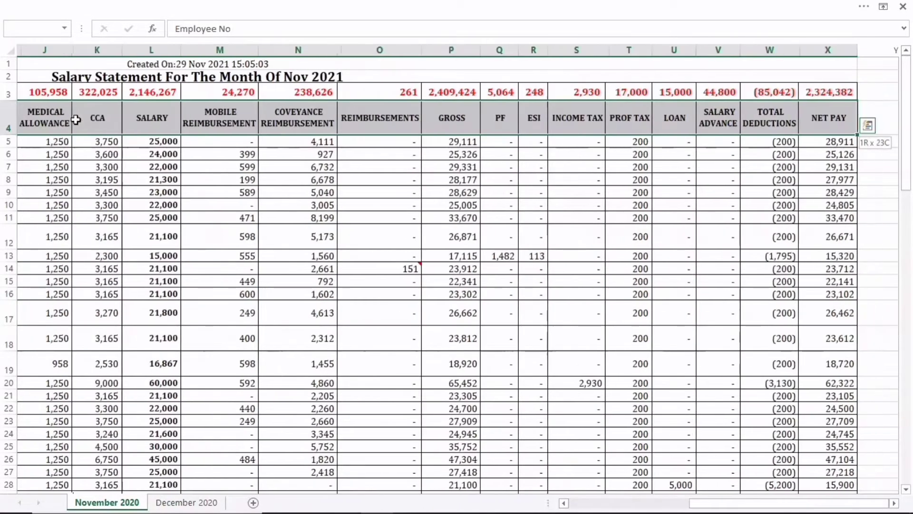
pyautogui.hotkey('ctrl', 'shift', 'Down')
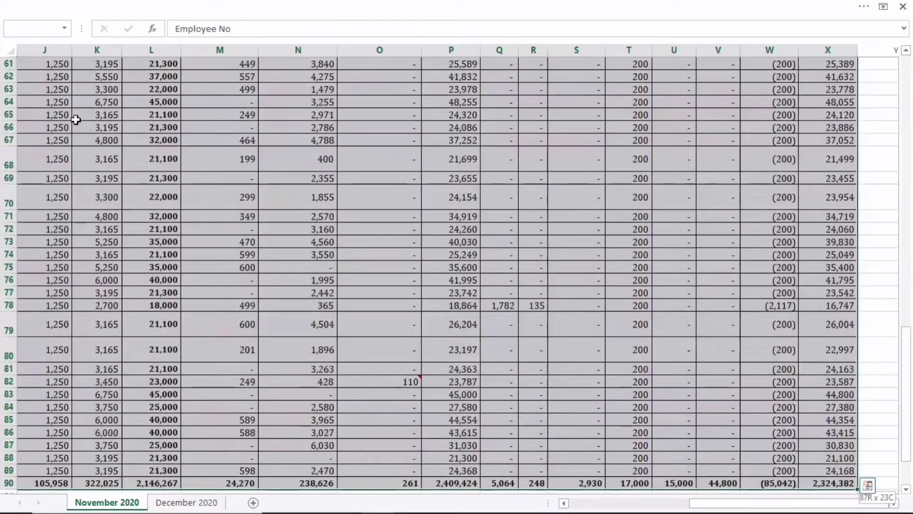
pyautogui.hotkey('ctrl', 'shift', 'Up')
pyautogui.hotkey('ctrl', 'shift', 'Down')
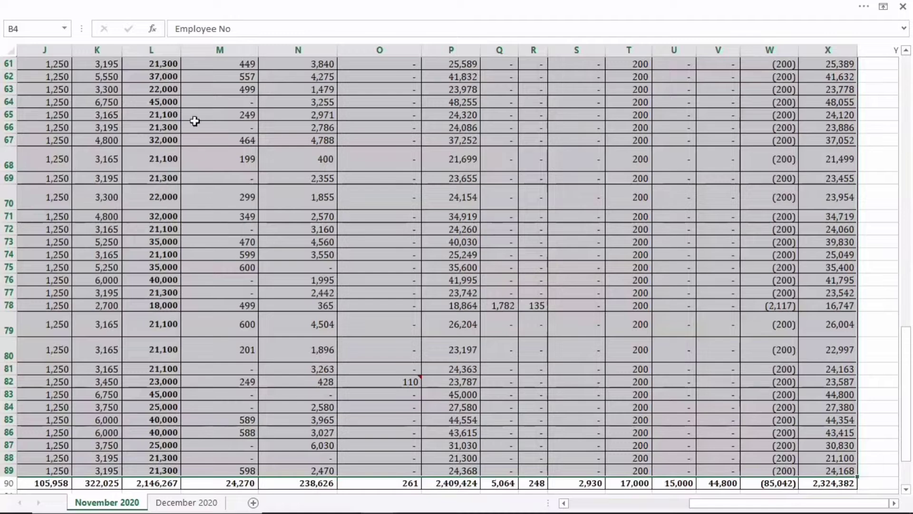
# - Define the selected November range as the workbook-scoped name November_2020
pyautogui.click(180, 6)
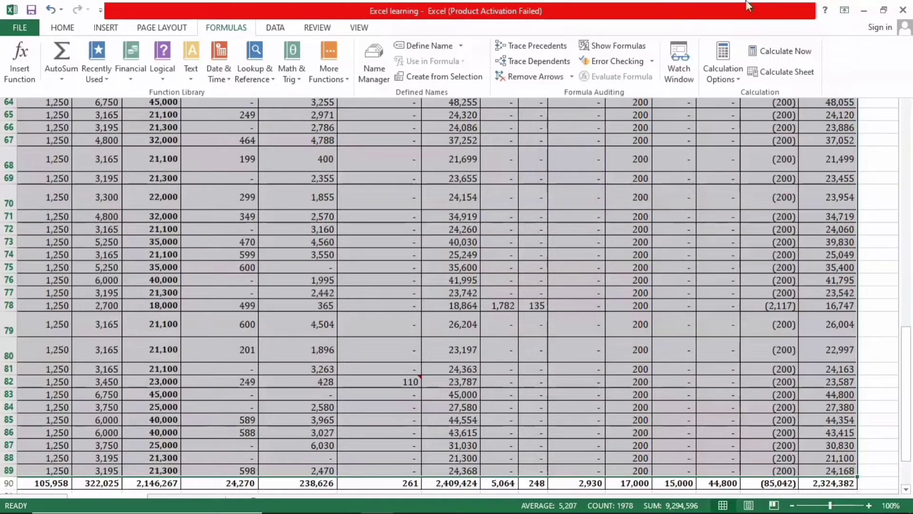
pyautogui.click(419, 46)
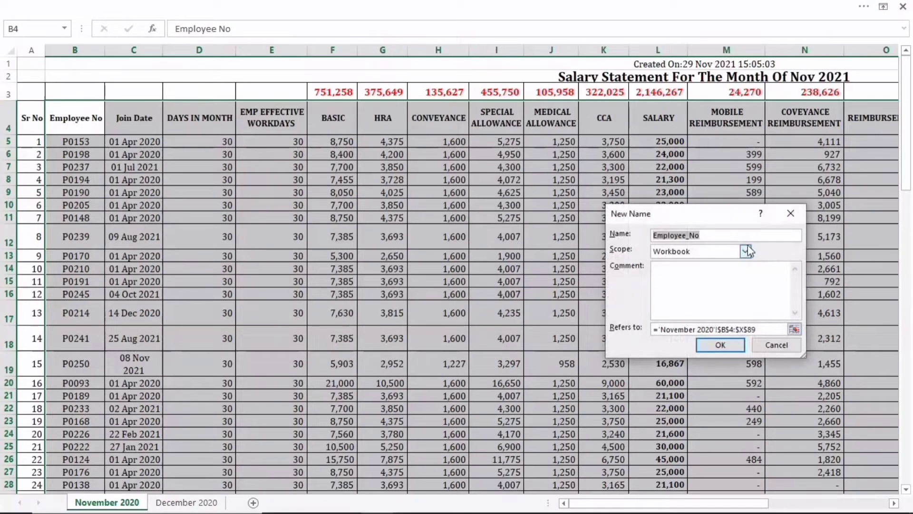
pyautogui.write('November_2020')
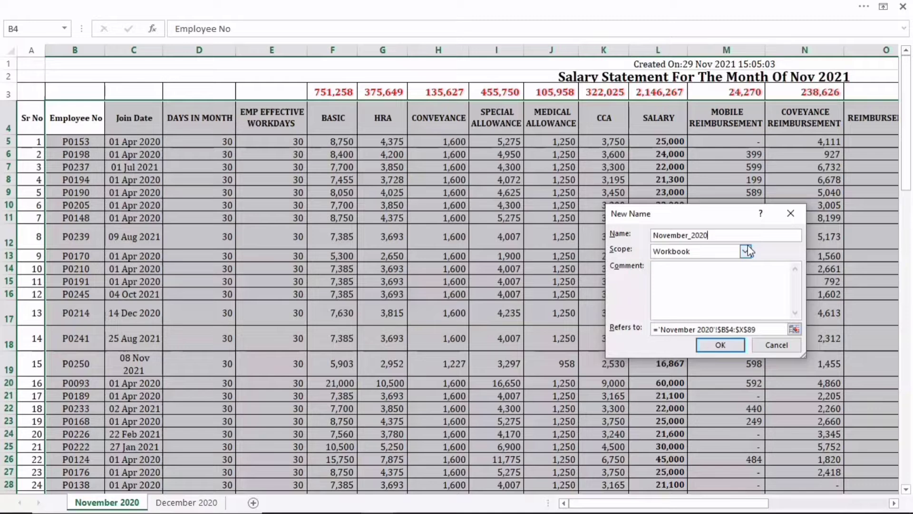
pyautogui.click(727, 349)
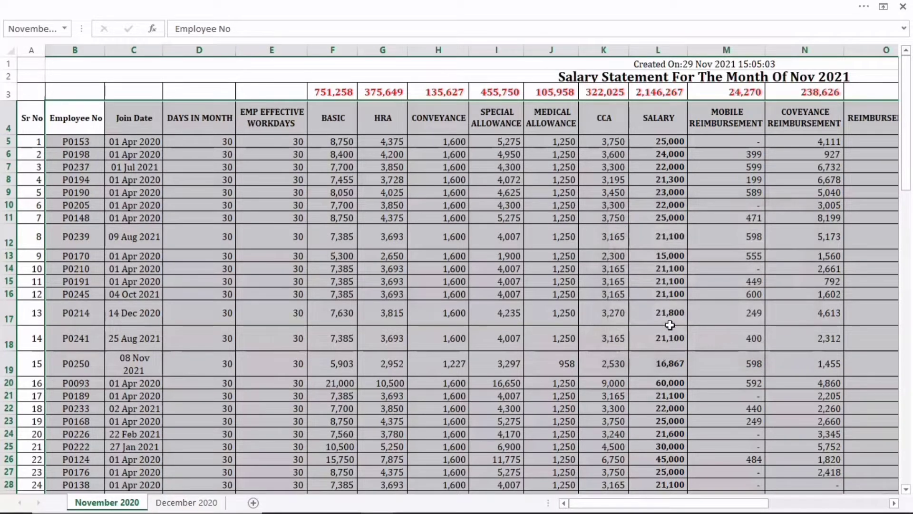
# - Select the December 2020 sheet's data from the Employee No header to NET PAY, B4:X90, without the totals row
pyautogui.click(200, 504)
pyautogui.click(212, 314)
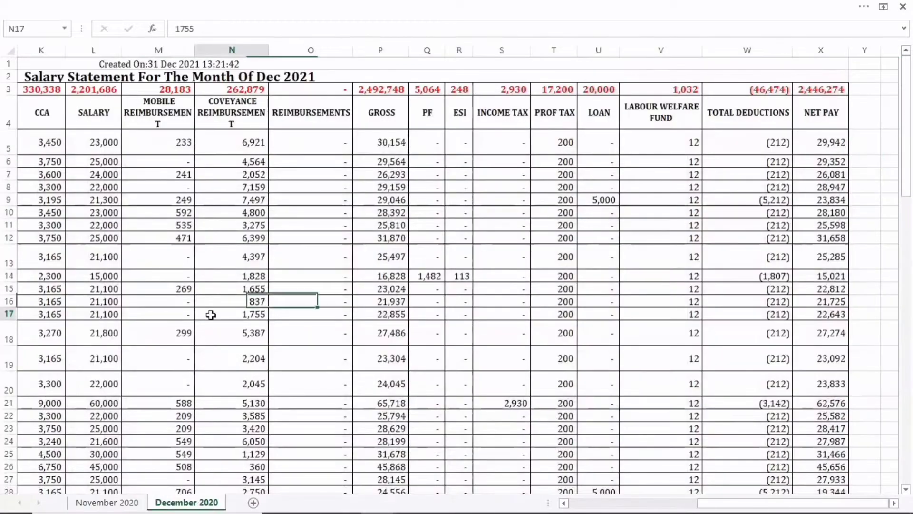
pyautogui.moveTo(717, 507); pyautogui.dragTo(578, 506)
pyautogui.click(76, 114)
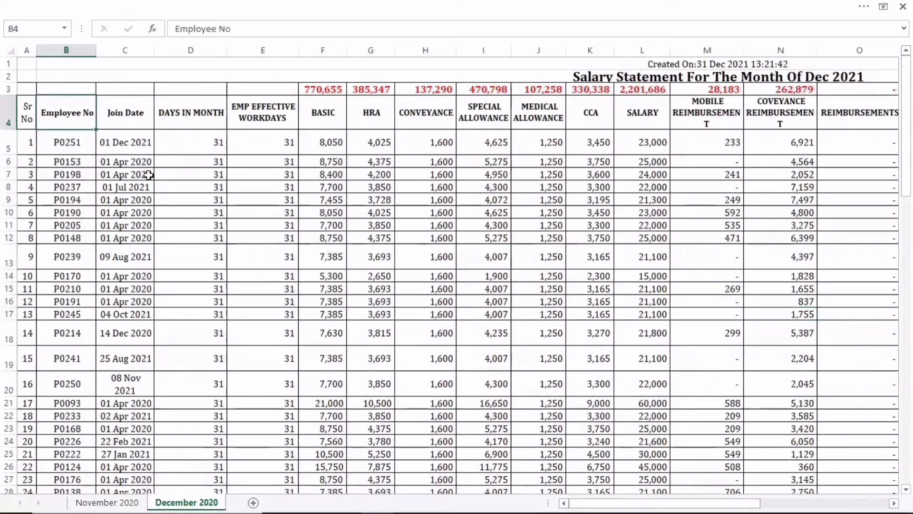
pyautogui.hotkey('ctrl', 'shift', 'Right')
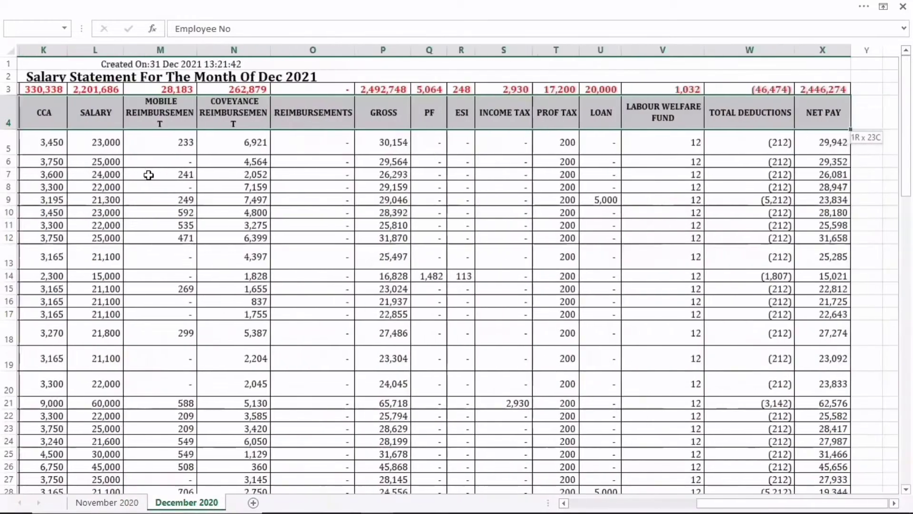
pyautogui.hotkey('ctrl', 'shift', 'Down')
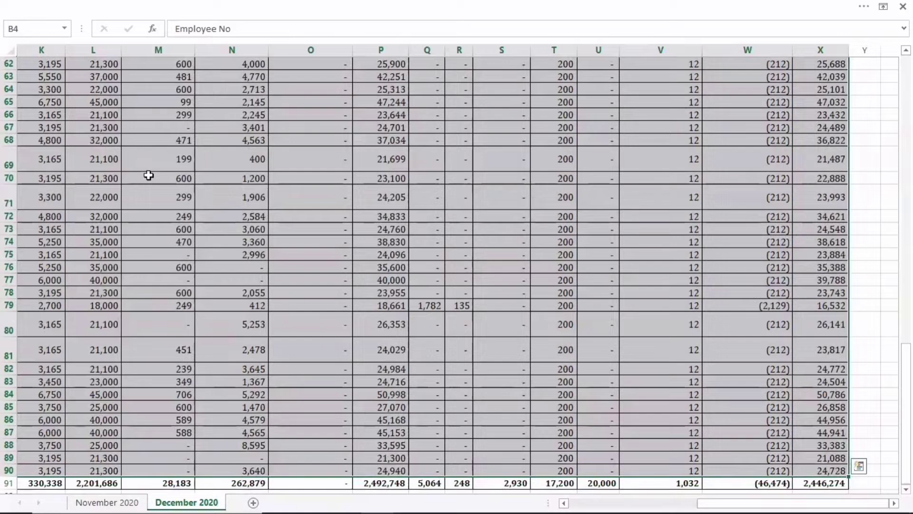
# - Define the selected December range as the workbook-scoped name December_2020 and deselect the range
pyautogui.click(152, 5)
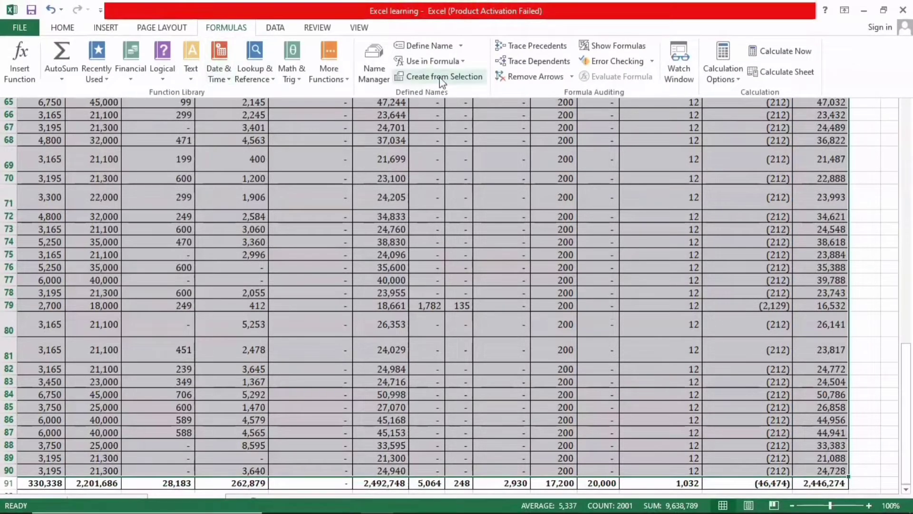
pyautogui.click(429, 48)
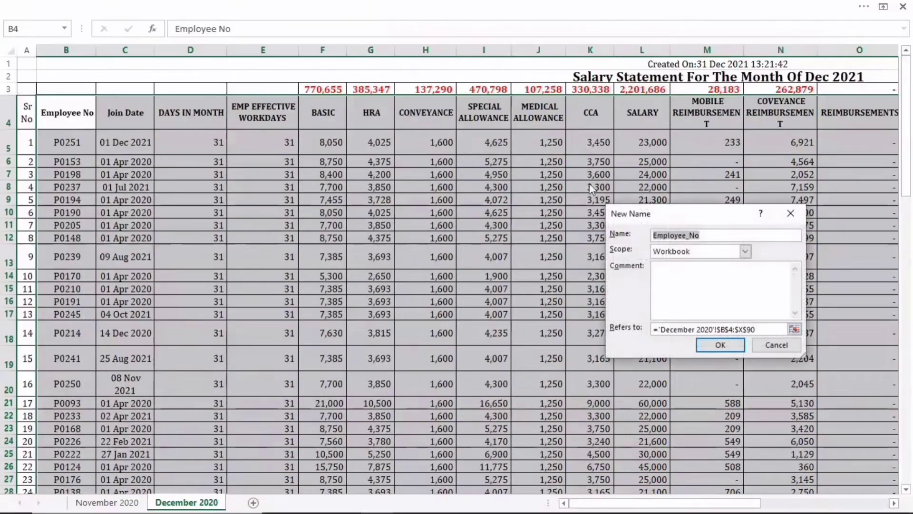
pyautogui.write('Dec')
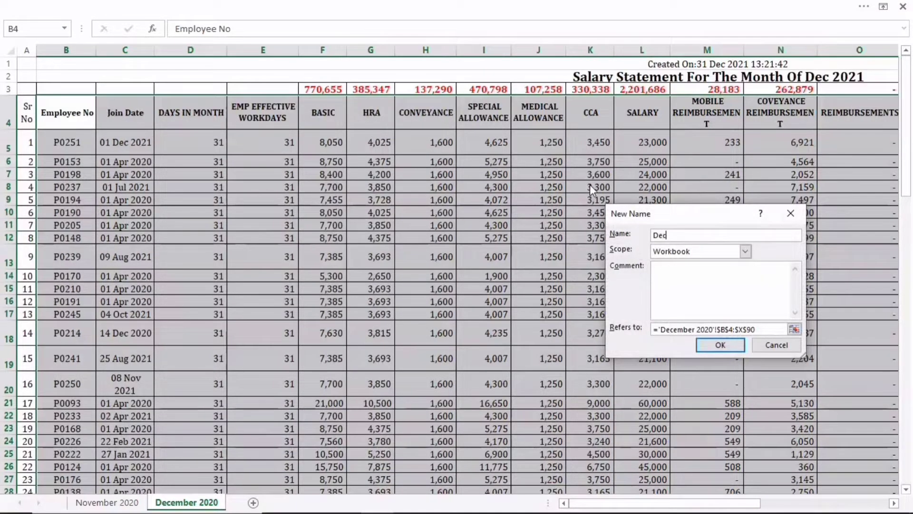
pyautogui.write('ember_2020')
pyautogui.click(720, 343)
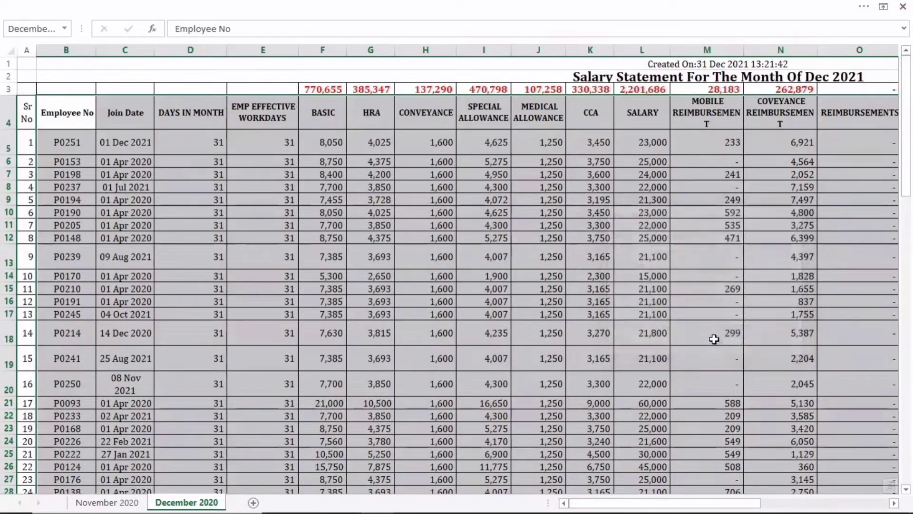
pyautogui.click(714, 339)
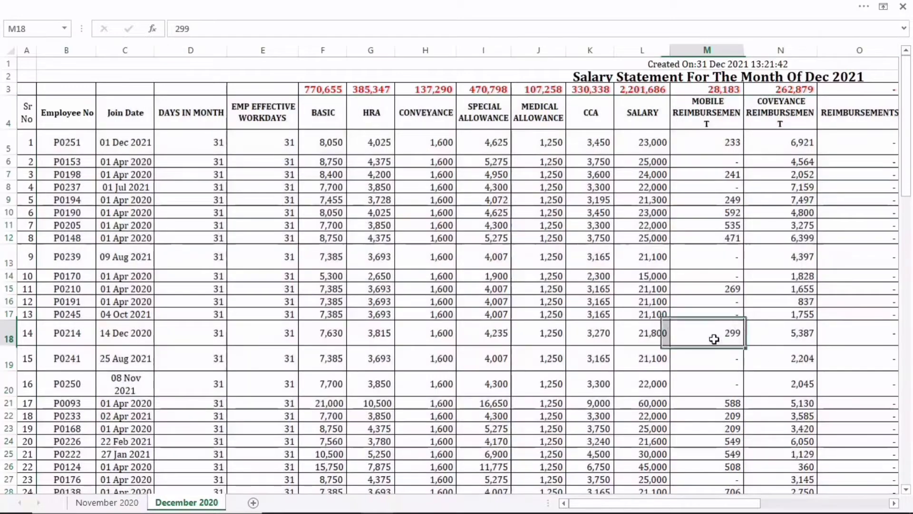
# - Start a VLOOKUP formula in cell Z5 of the December 2020 sheet with employee number cell B5 as the lookup value
pyautogui.moveTo(683, 504); pyautogui.dragTo(811, 505)
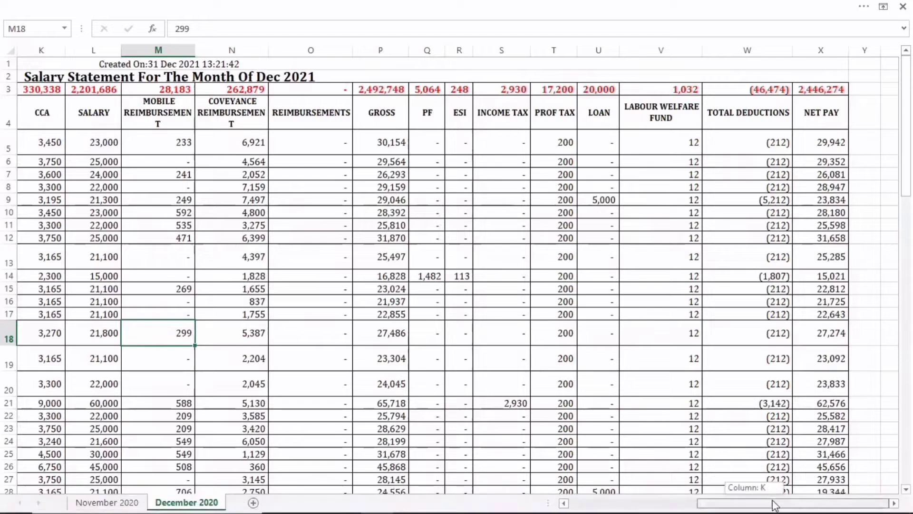
pyautogui.click(895, 503)
pyautogui.click(895, 503)
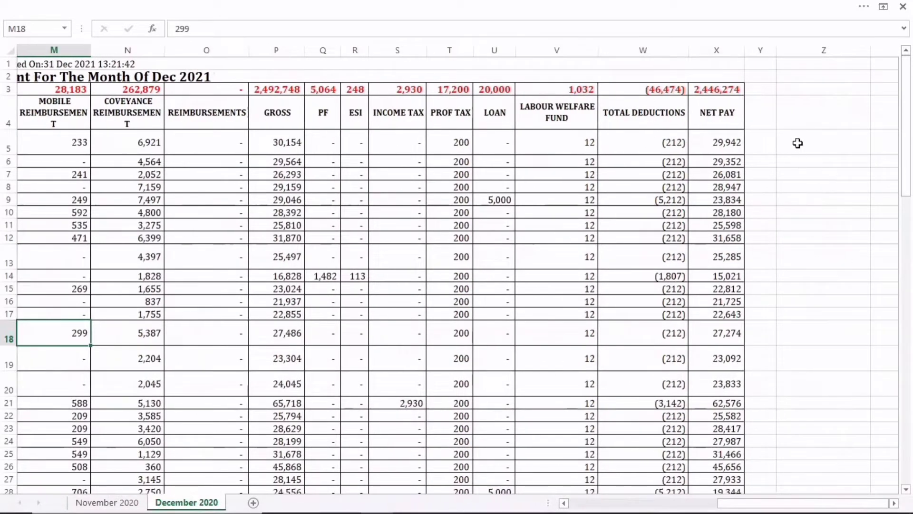
pyautogui.click(798, 143)
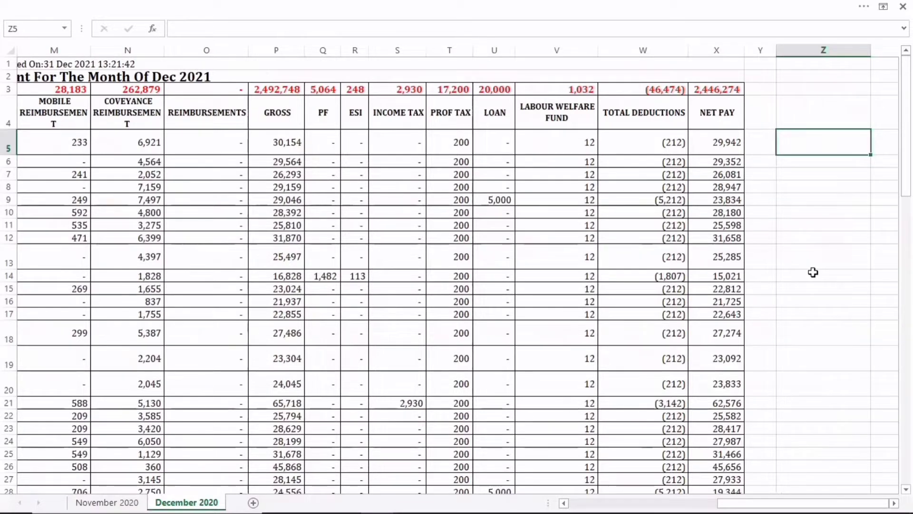
pyautogui.write('=vl')
pyautogui.press('Tab')
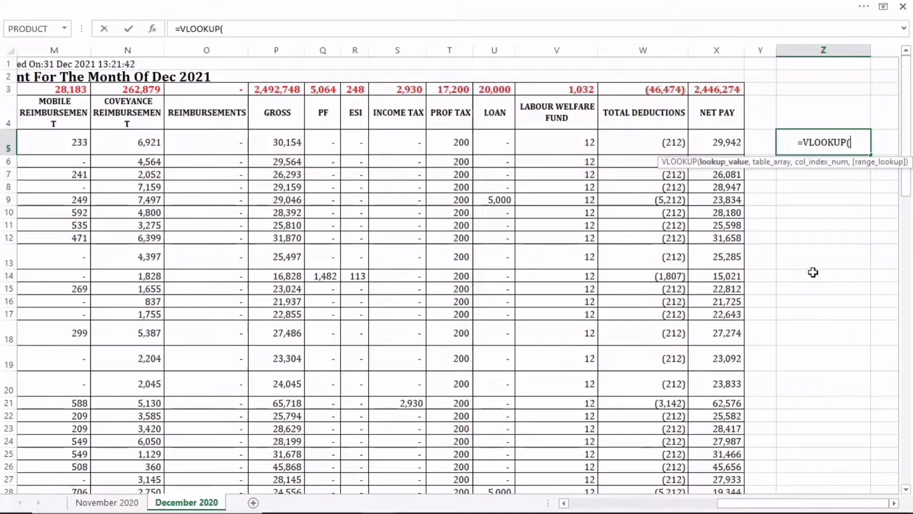
pyautogui.moveTo(764, 506); pyautogui.dragTo(616, 505)
pyautogui.click(57, 143)
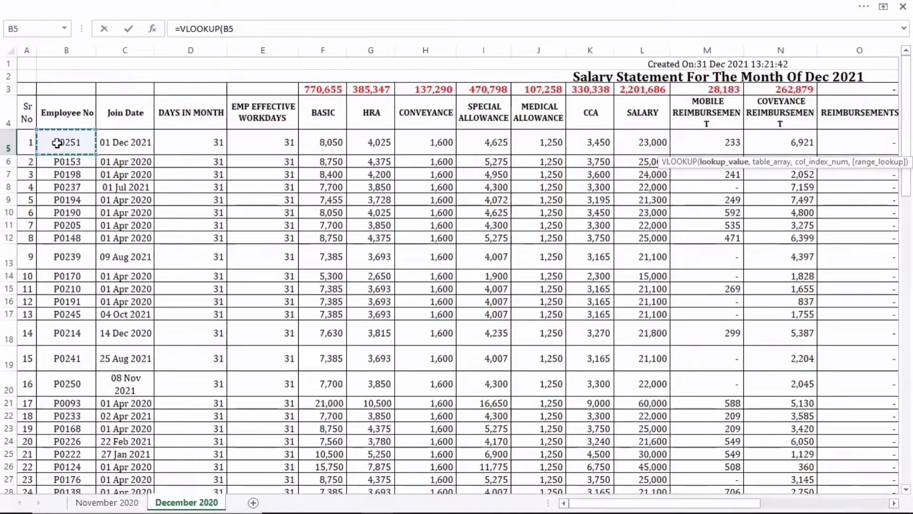
pyautogui.write(',')
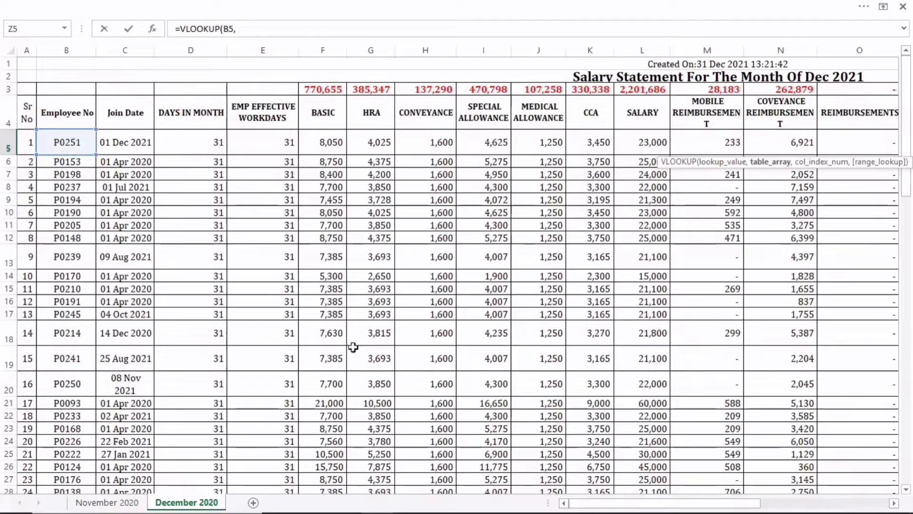
pyautogui.moveTo(590, 506); pyautogui.dragTo(845, 505)
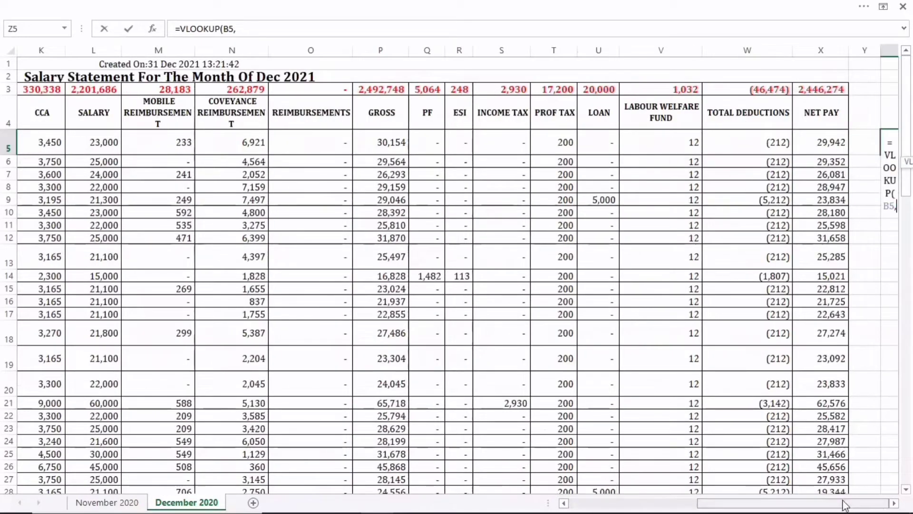
pyautogui.click(894, 504)
pyautogui.click(894, 503)
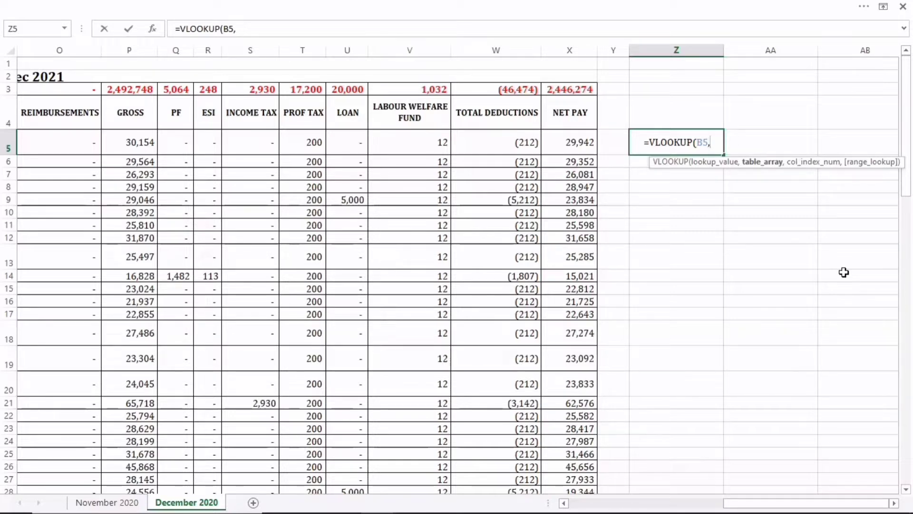
pyautogui.click(100, 503)
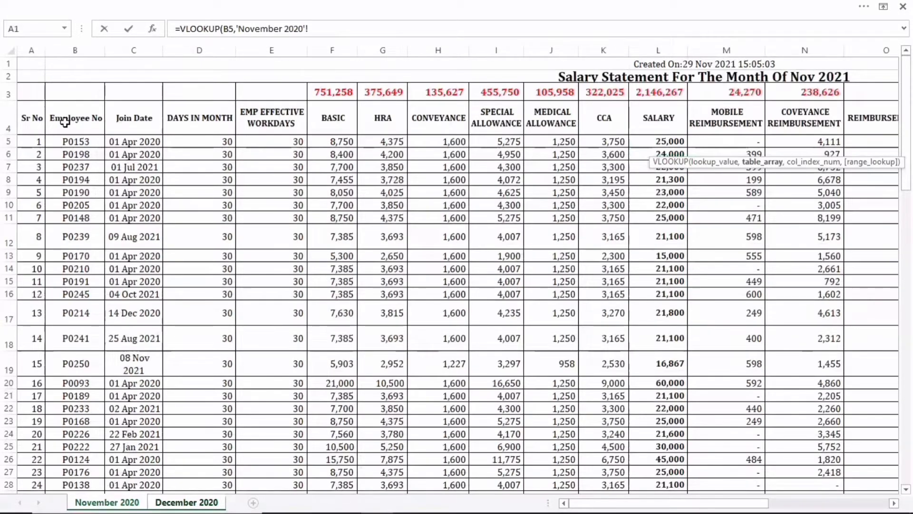
pyautogui.moveTo(63, 128); pyautogui.dragTo(898, 471)
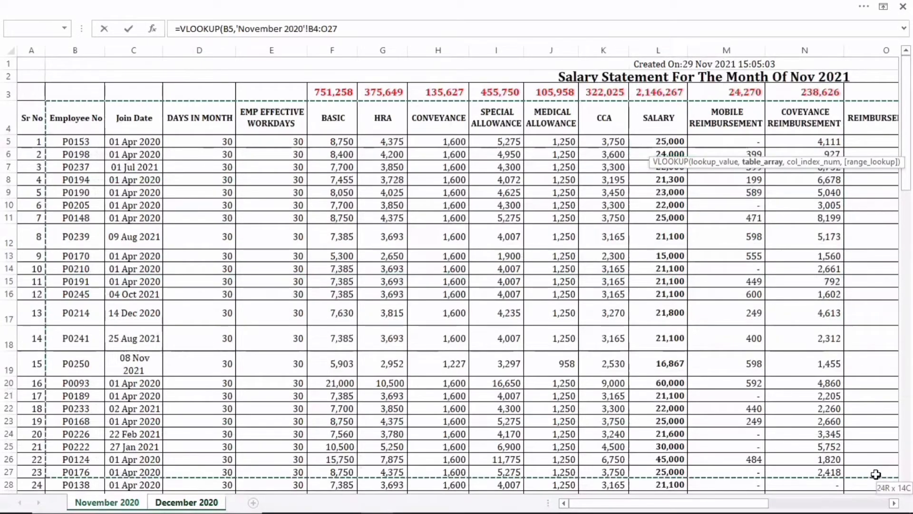
pyautogui.click(196, 504)
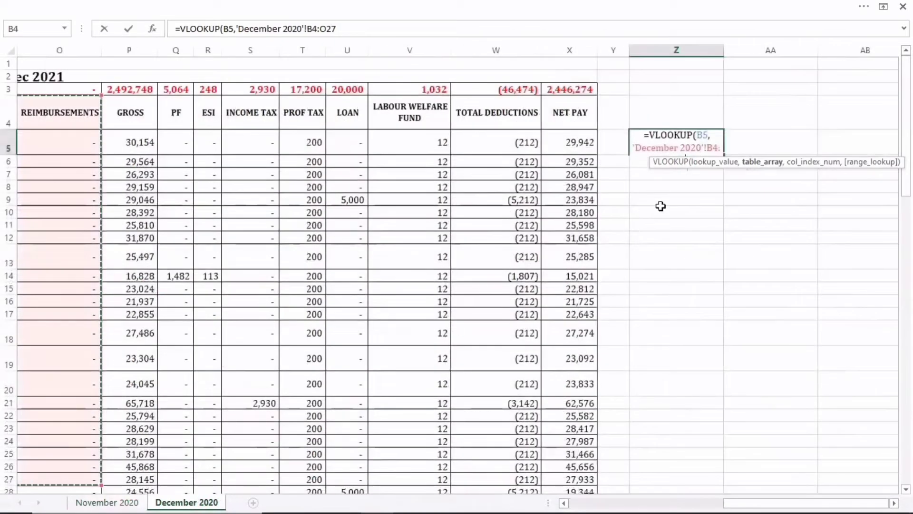
pyautogui.press('BackSpace')
pyautogui.press('BackSpace')
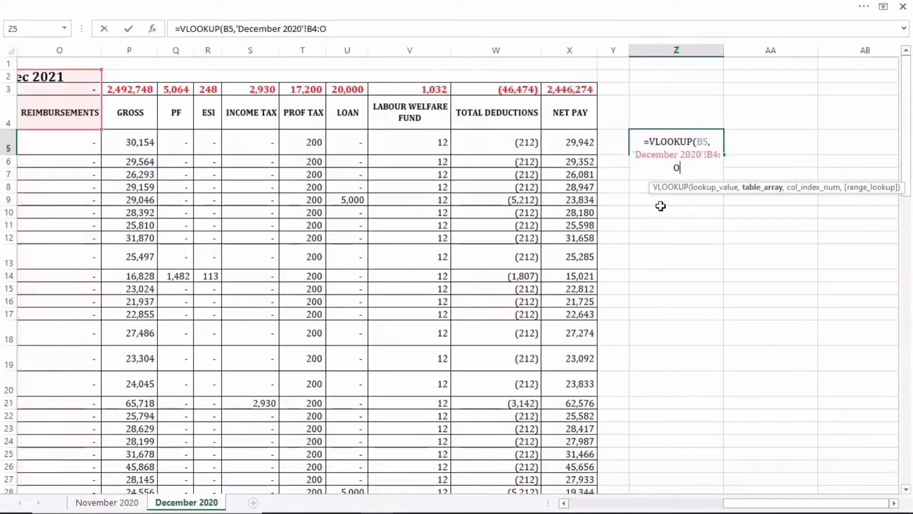
pyautogui.press('BackSpace')
pyautogui.press('BackSpace')
pyautogui.press('BackSpace')
pyautogui.press('BackSpace')
pyautogui.press('BackSpace')
pyautogui.press('BackSpace')
pyautogui.press('BackSpace')
pyautogui.press('BackSpace')
pyautogui.press('BackSpace')
pyautogui.press('BackSpace')
pyautogui.press('BackSpace')
pyautogui.press('BackSpace')
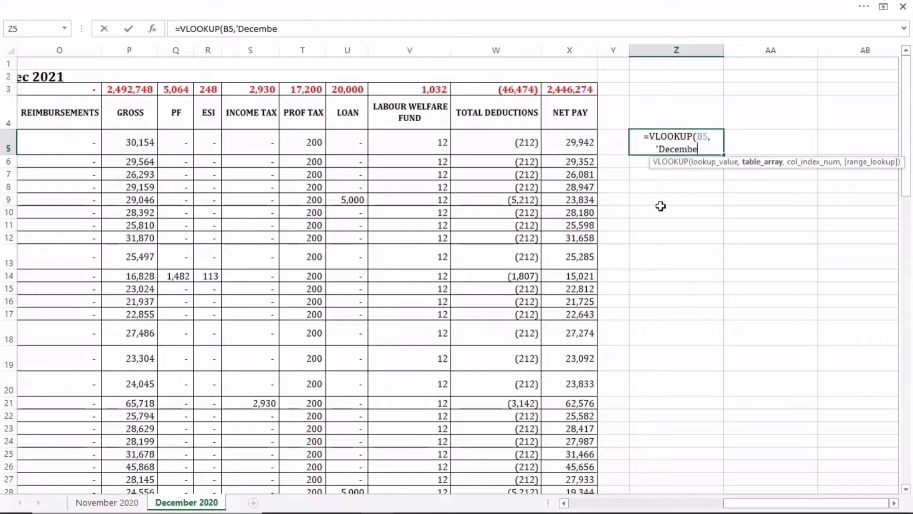
pyautogui.press('BackSpace')
pyautogui.press('BackSpace')
pyautogui.press('BackSpace')
pyautogui.press('BackSpace')
pyautogui.press('BackSpace')
pyautogui.press('BackSpace')
pyautogui.press('BackSpace')
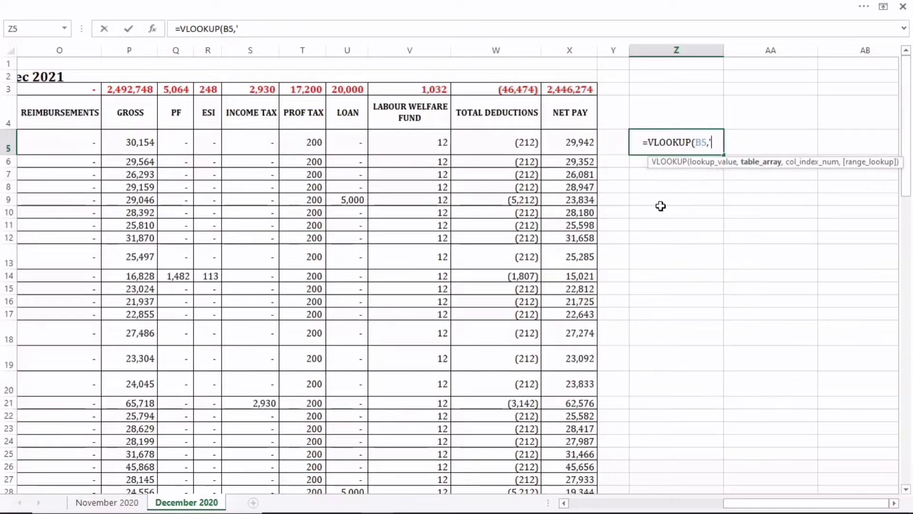
pyautogui.press('BackSpace')
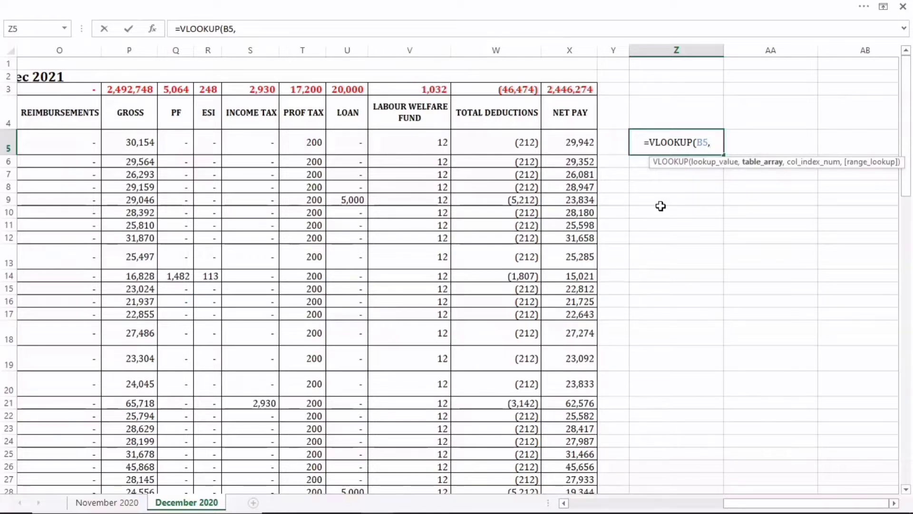
# - Use the named range November_2020 as the table array of the VLOOKUP formula in Z5
pyautogui.write('novem')
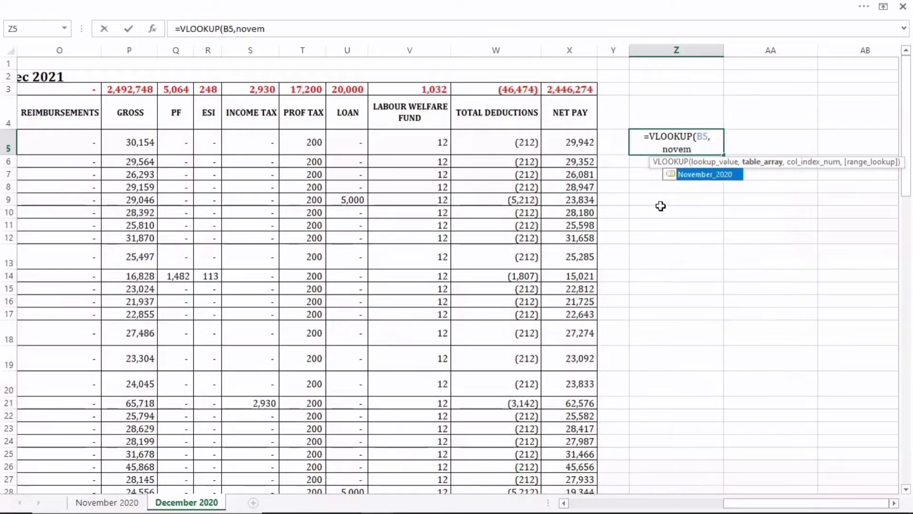
pyautogui.press('Tab')
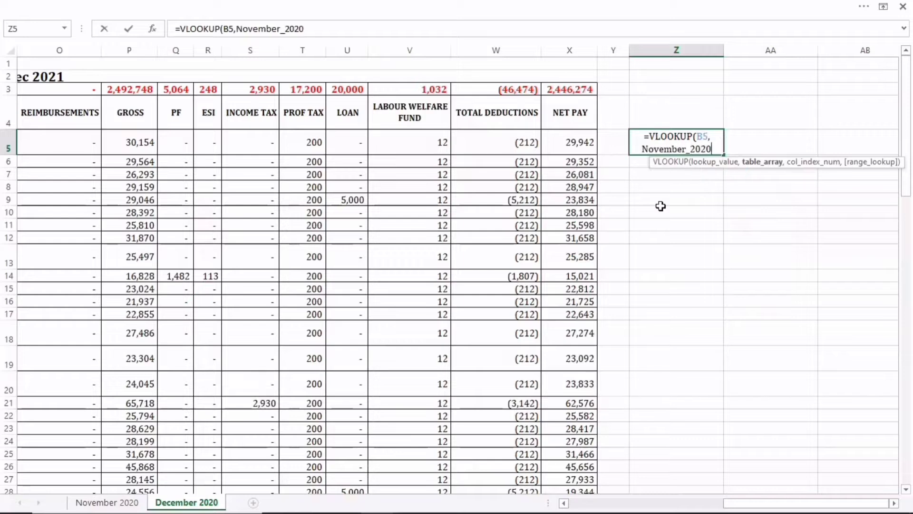
pyautogui.write(',')
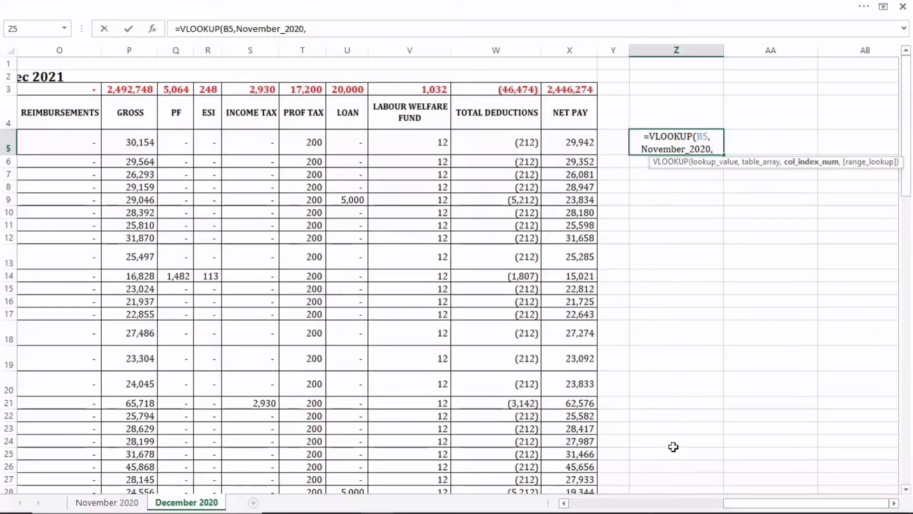
# - Complete the VLOOKUP formula in Z5 with column index 1 and exact match 0
pyautogui.moveTo(727, 505); pyautogui.dragTo(565, 506)
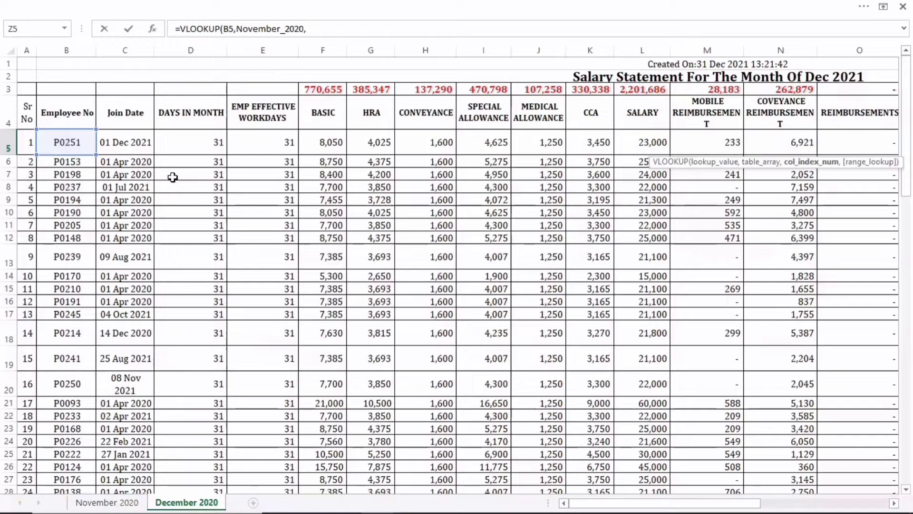
pyautogui.moveTo(613, 505); pyautogui.dragTo(785, 506)
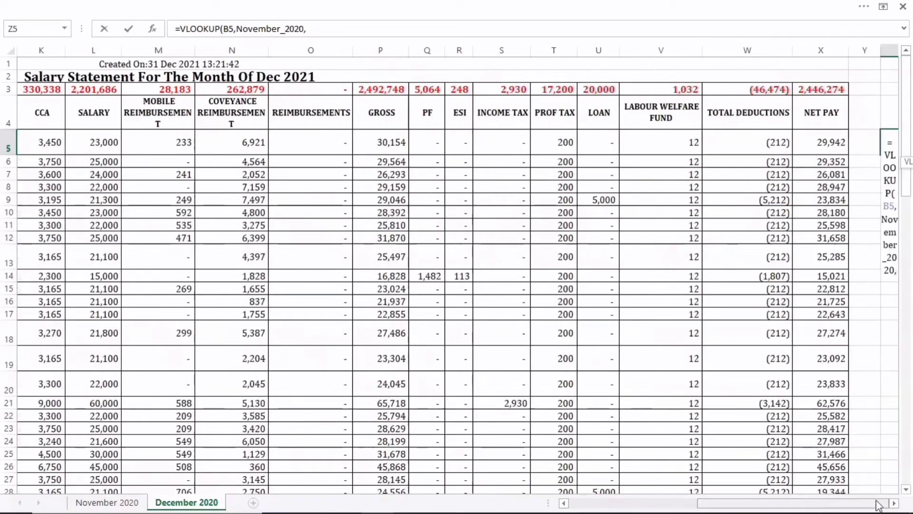
pyautogui.click(894, 503)
pyautogui.doubleClick(894, 503)
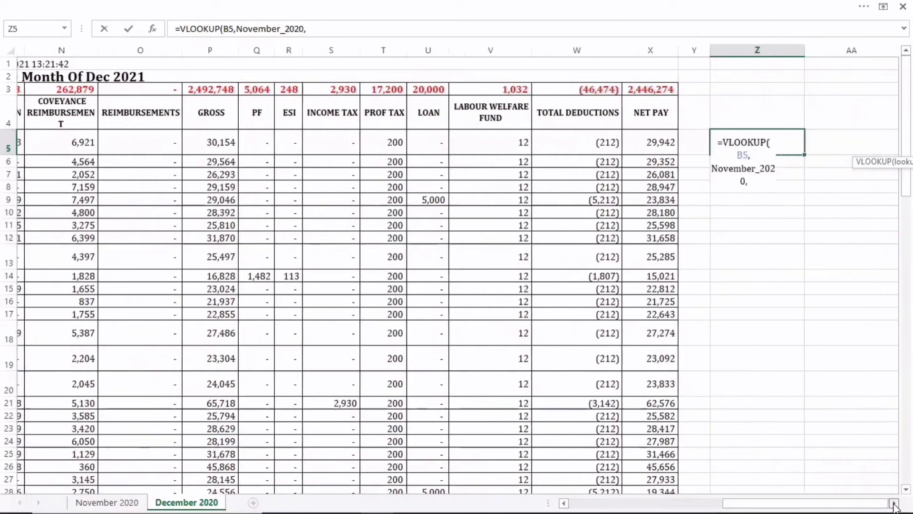
pyautogui.click(894, 503)
pyautogui.write('1')
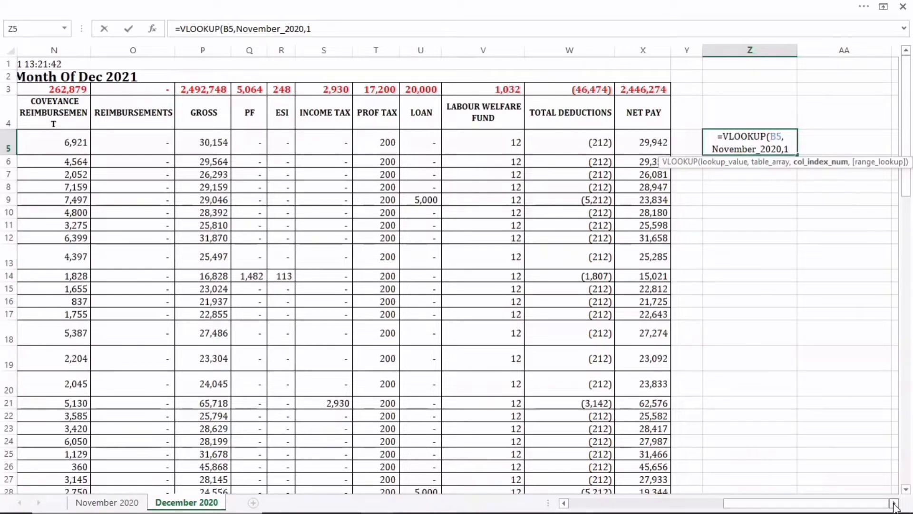
pyautogui.write(',')
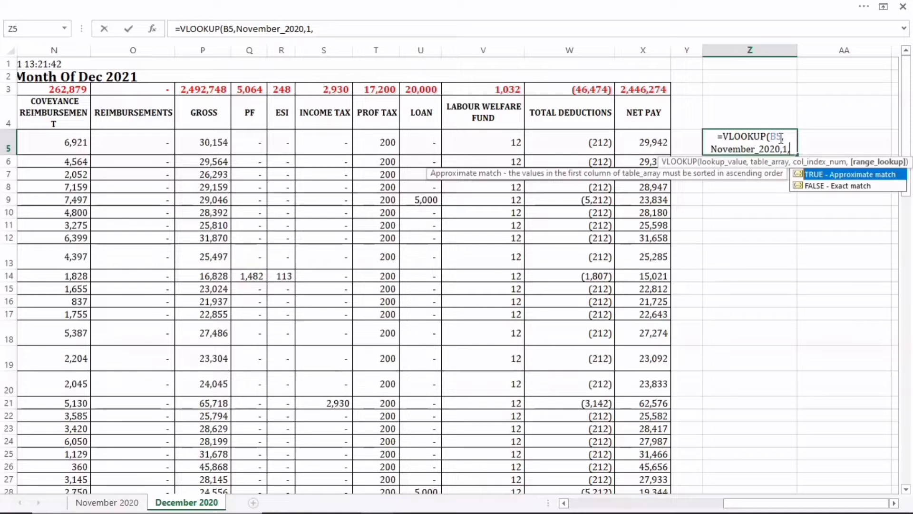
pyautogui.write('0')
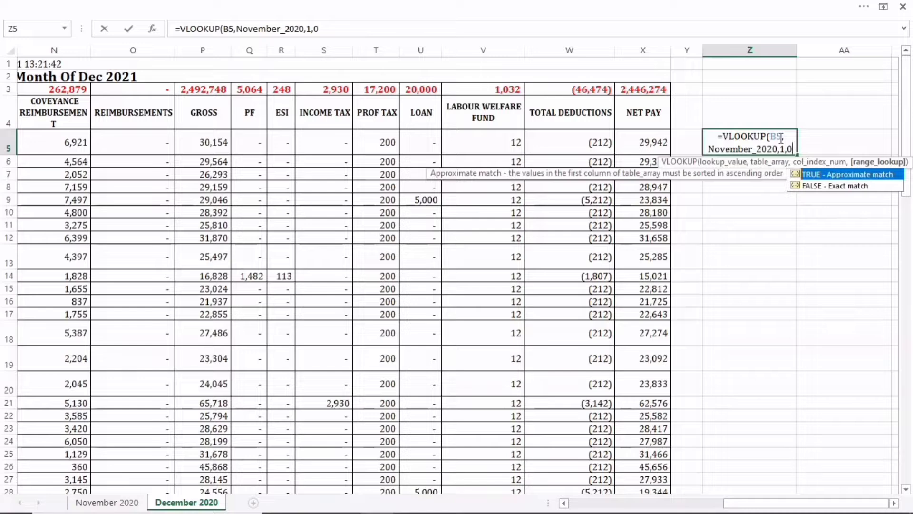
pyautogui.write(')')
pyautogui.press('Return')
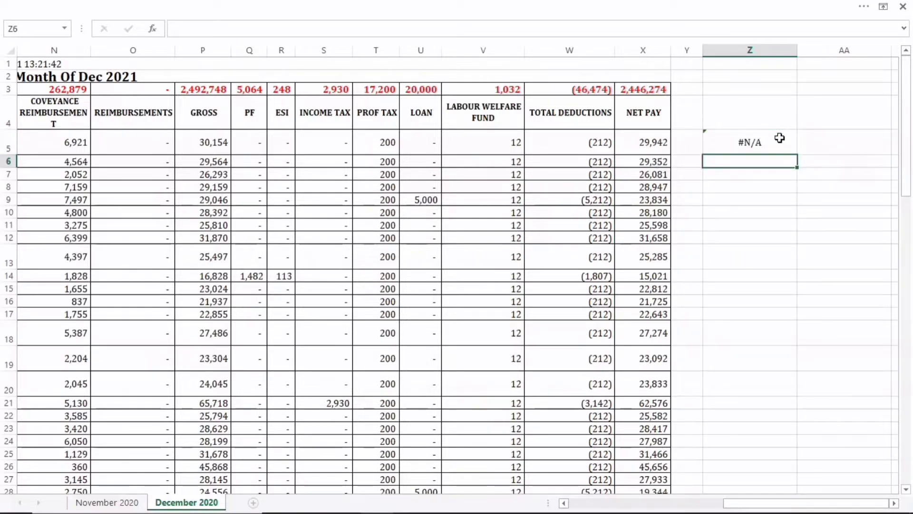
# - Search the November 2020 sheet for the employee number in cell B5 of the December 2020 sheet
pyautogui.click(780, 138)
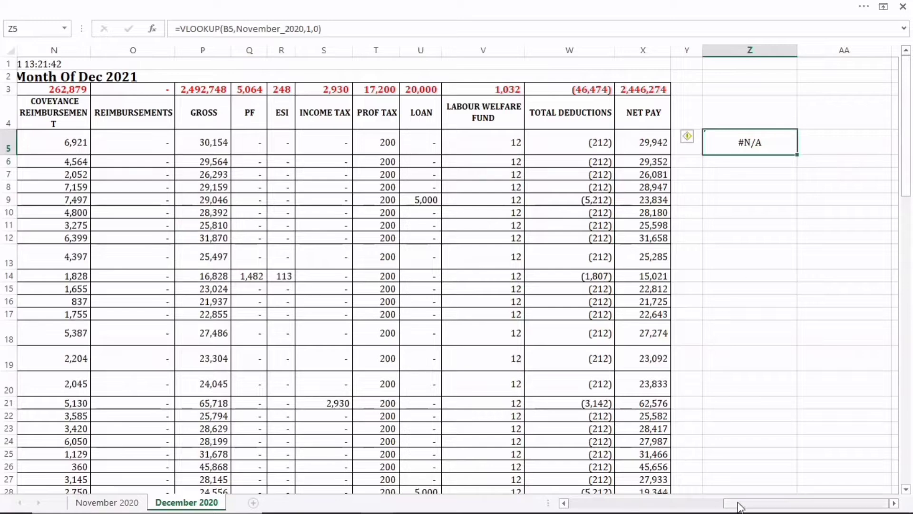
pyautogui.moveTo(734, 504); pyautogui.dragTo(523, 505)
pyautogui.click(77, 140)
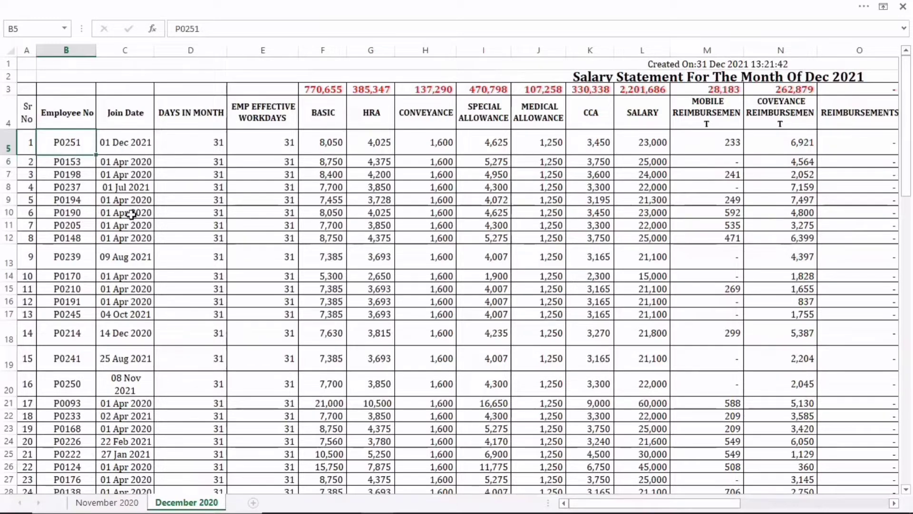
pyautogui.click(107, 502)
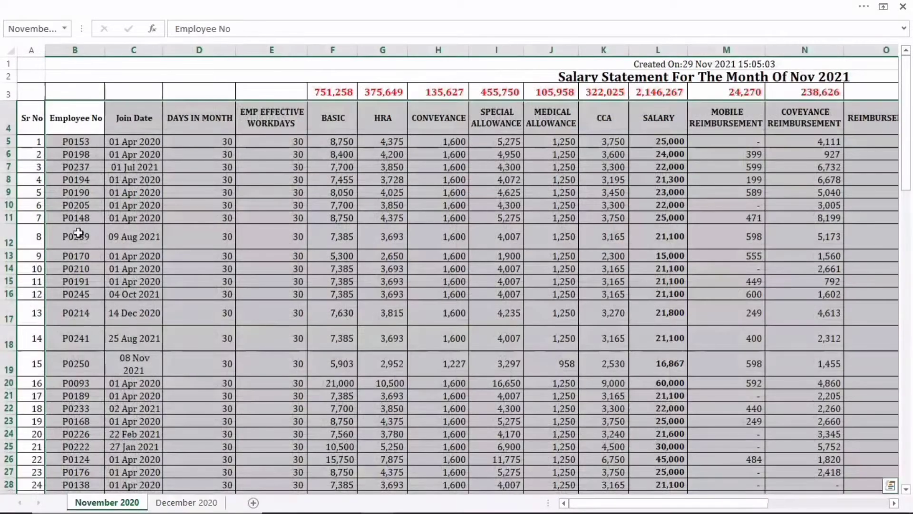
pyautogui.click(79, 218)
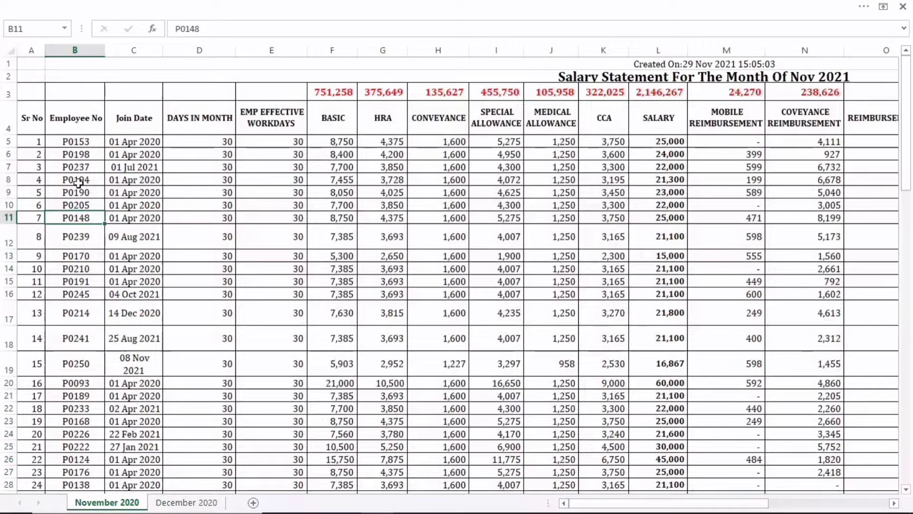
pyautogui.hotkey('ctrl', 'f')
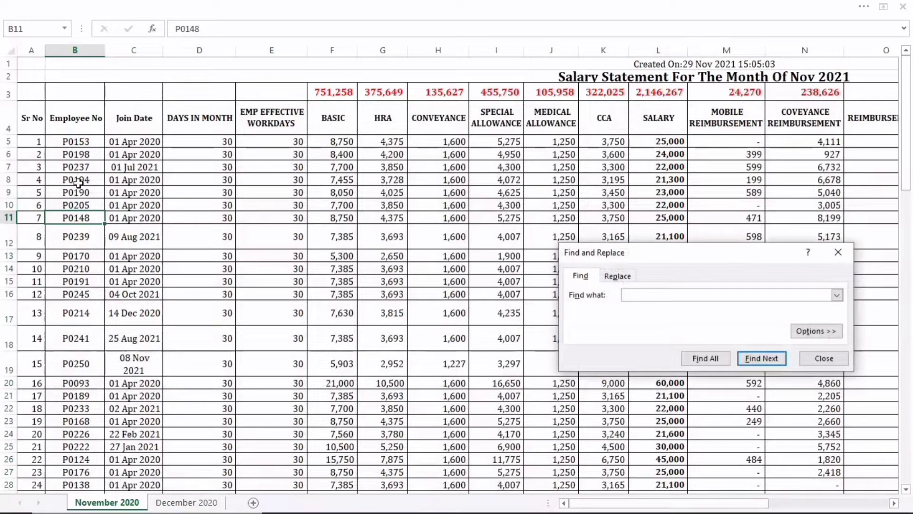
pyautogui.write('P0251')
pyautogui.press('Return')
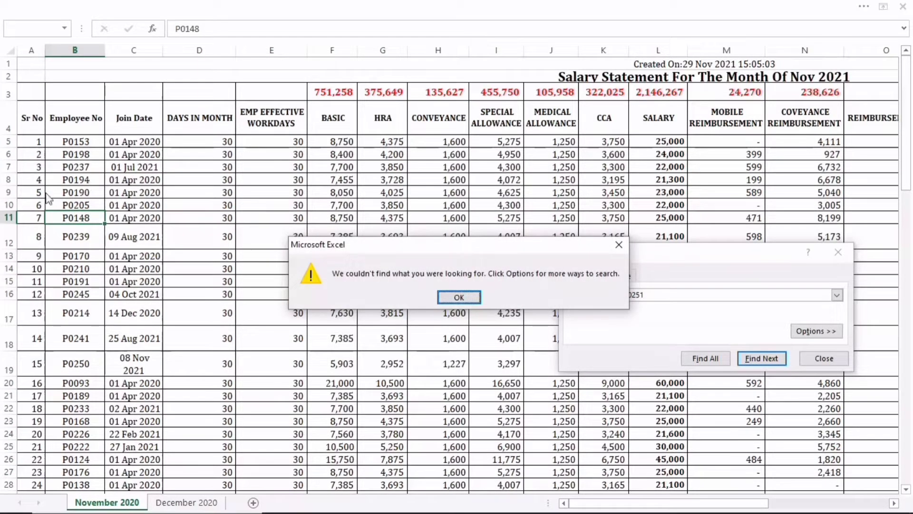
pyautogui.click(457, 297)
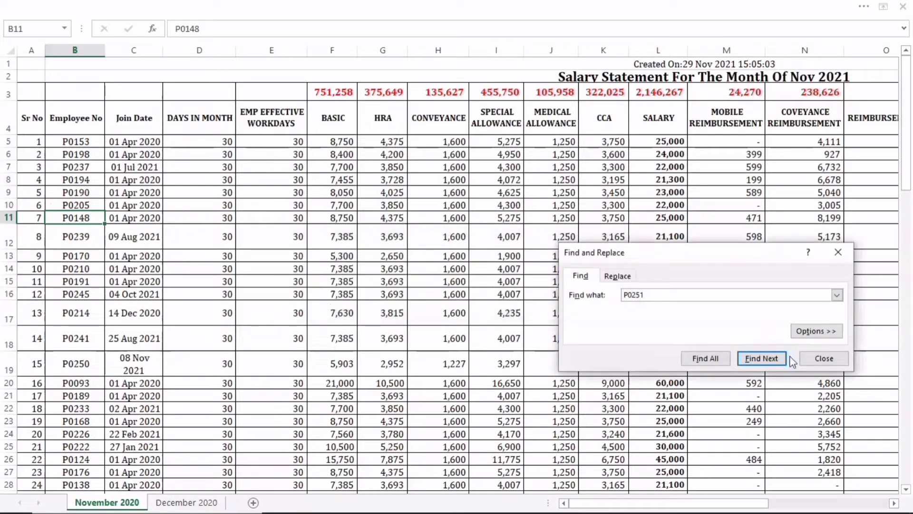
pyautogui.click(825, 358)
# - Wrap the VLOOKUP formula in cell Z5 of the December 2020 sheet in an ISNA function
pyautogui.click(204, 507)
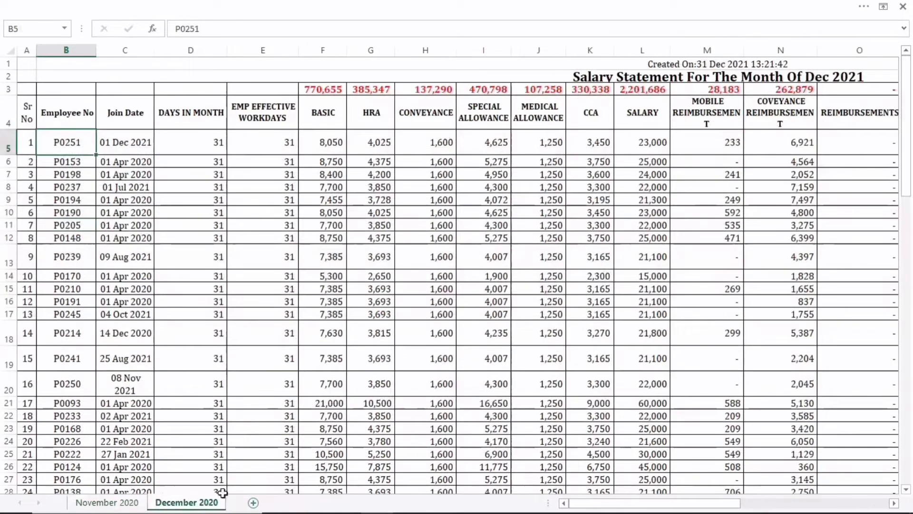
pyautogui.moveTo(607, 504); pyautogui.dragTo(755, 508)
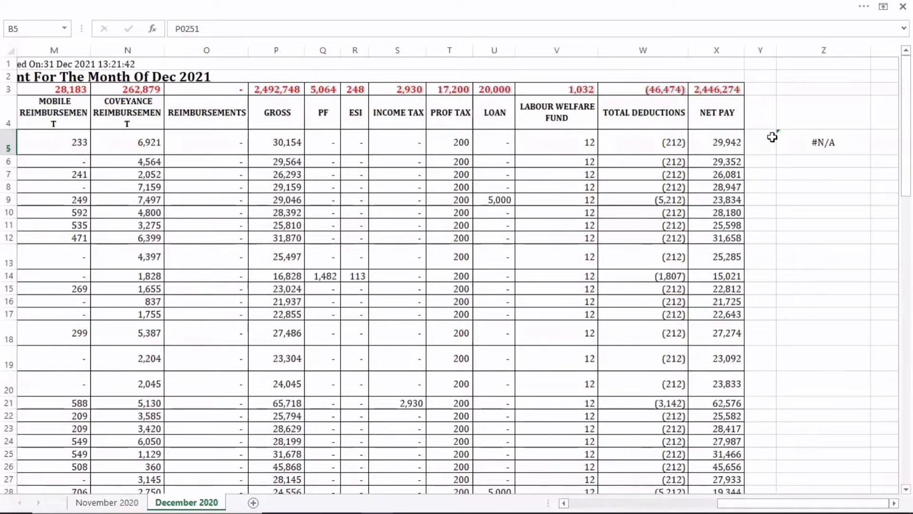
pyautogui.click(821, 143)
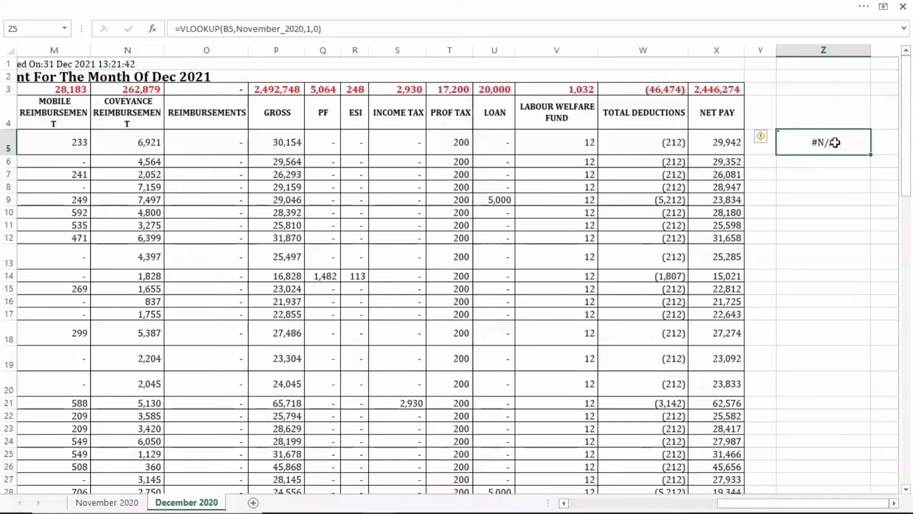
pyautogui.click(179, 28)
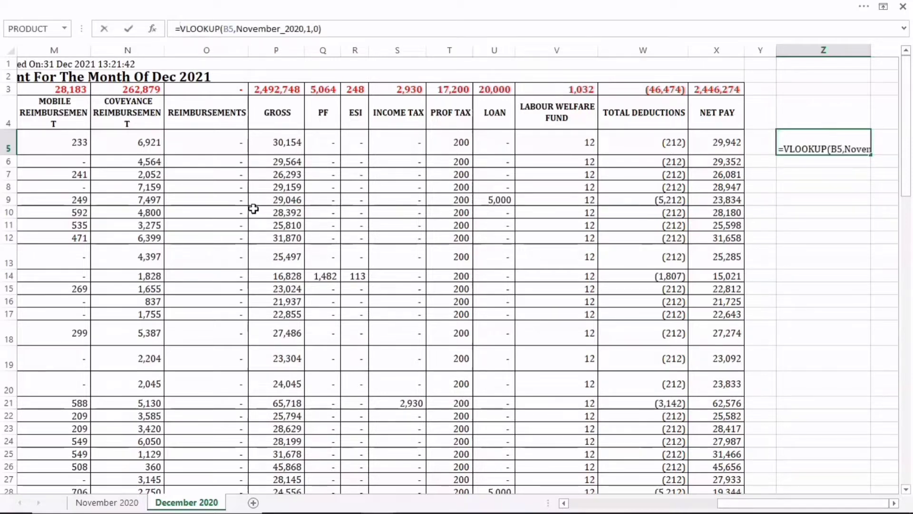
pyautogui.write('ISNA(')
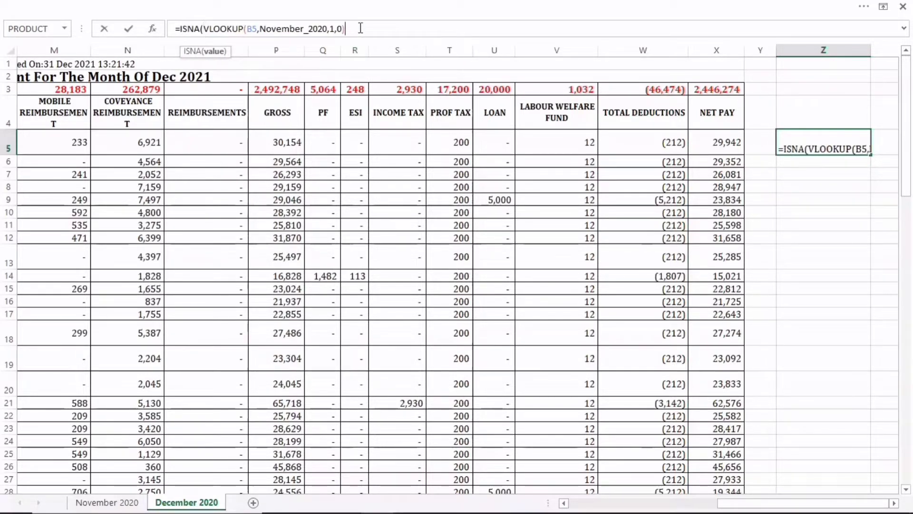
pyautogui.write(')')
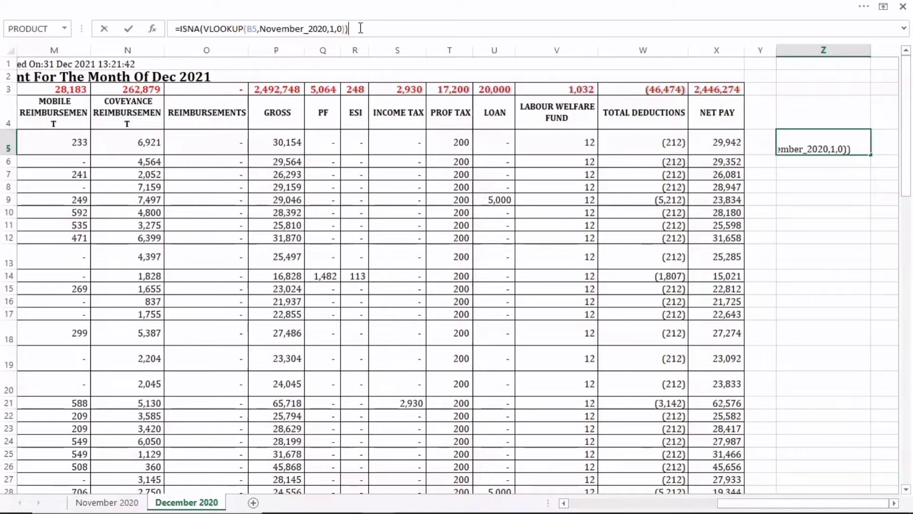
pyautogui.press('Return')
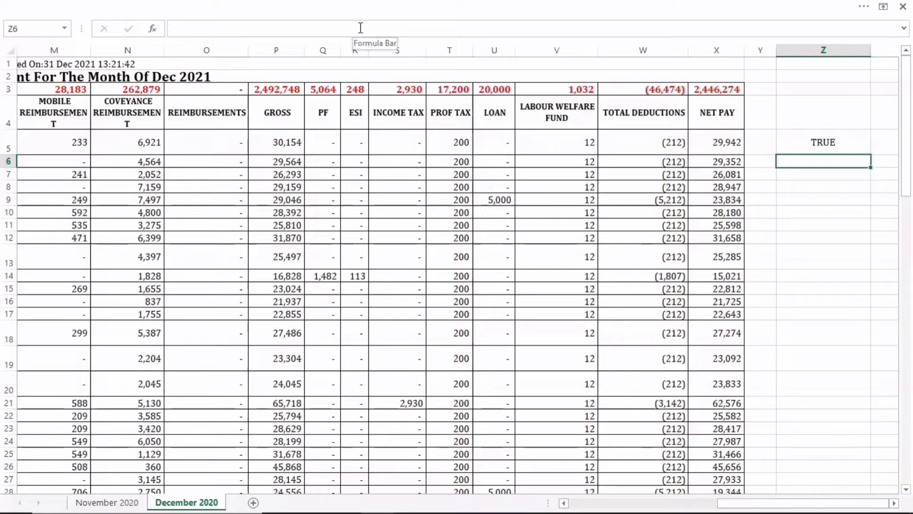
# - Fill the ISNA formula from Z5 down to Z90 and review which rows return TRUE
pyautogui.click(866, 146)
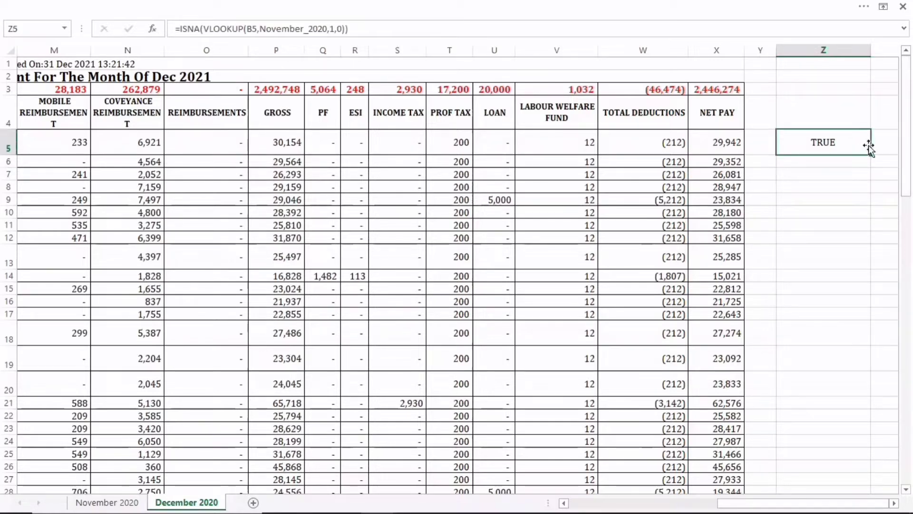
pyautogui.moveTo(870, 156); pyautogui.dragTo(871, 465)
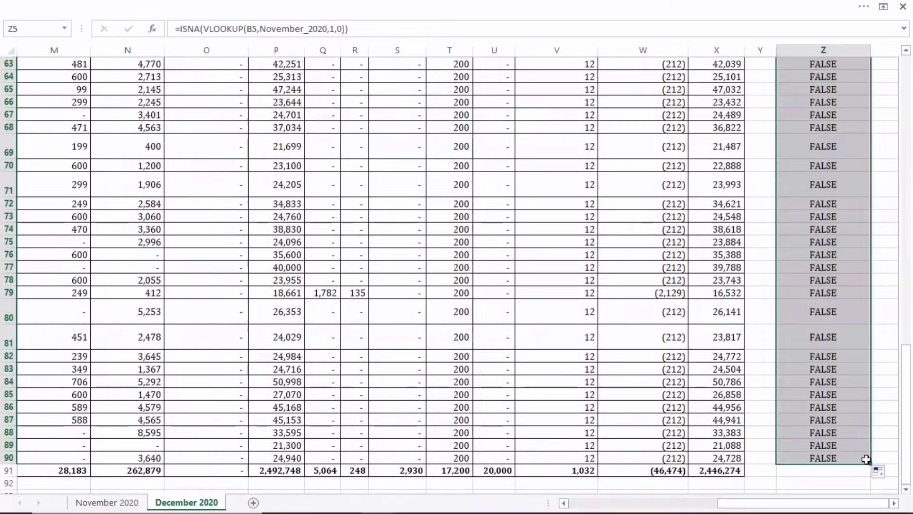
pyautogui.moveTo(821, 456); pyautogui.dragTo(827, 233)
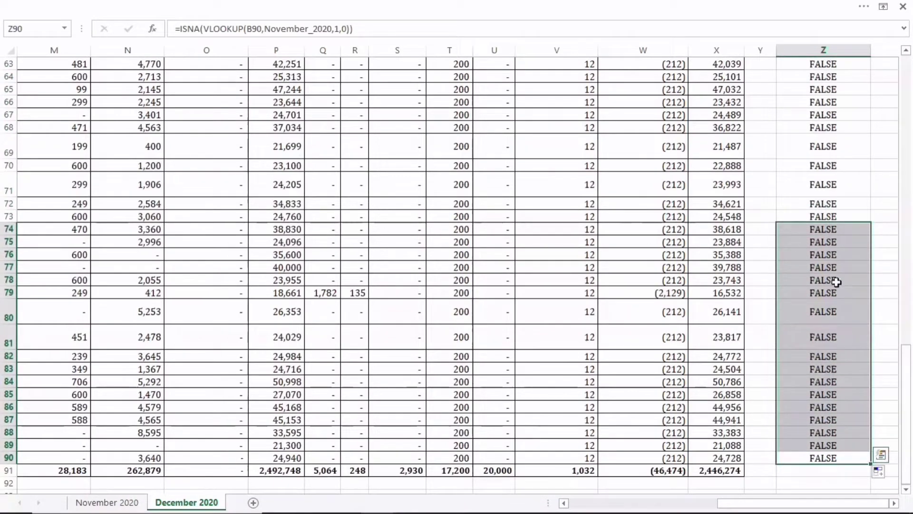
pyautogui.scroll(10, 840, 377)
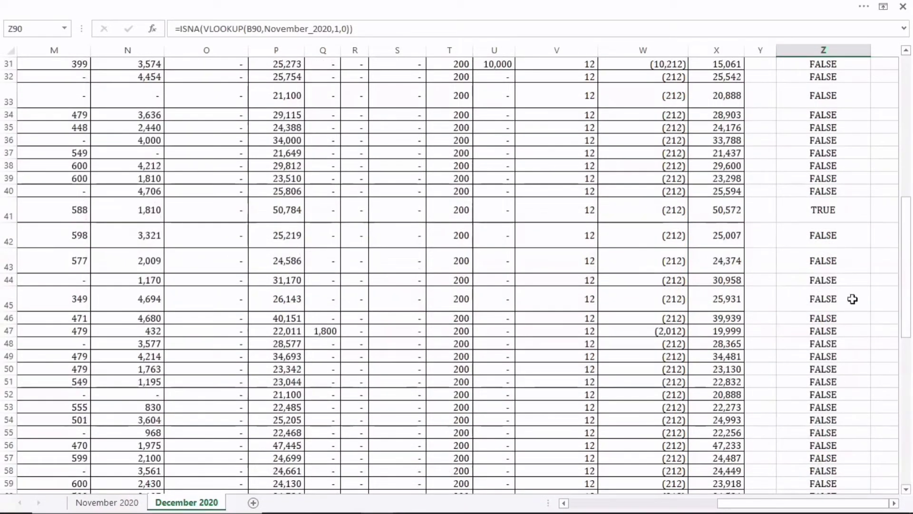
pyautogui.click(830, 212)
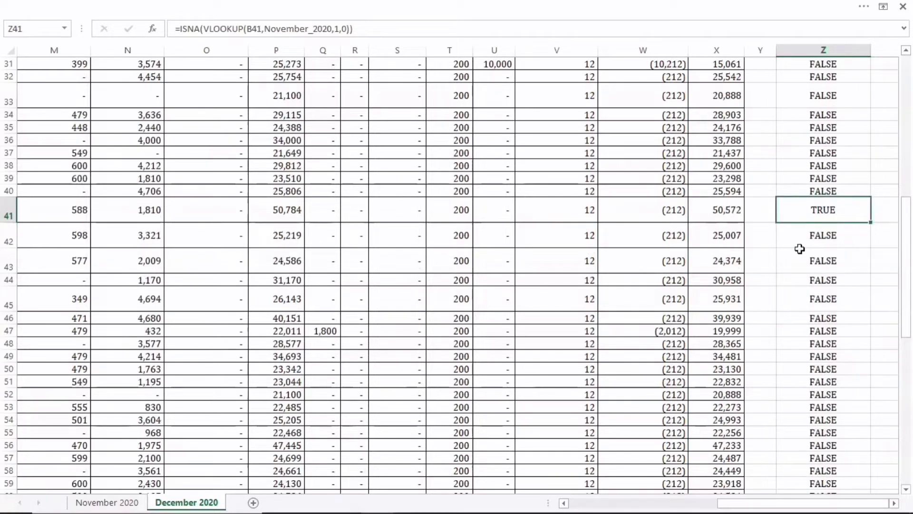
pyautogui.scroll(10, 800, 248)
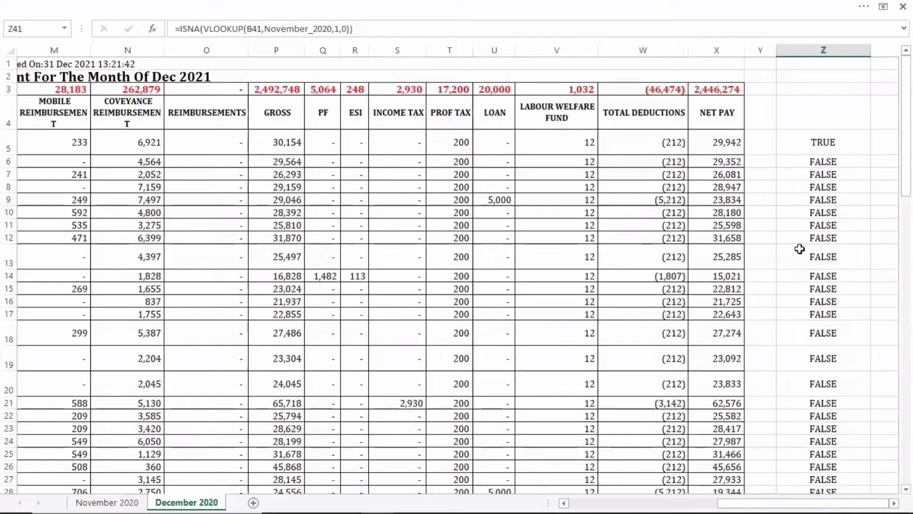
pyautogui.moveTo(763, 503); pyautogui.dragTo(548, 475)
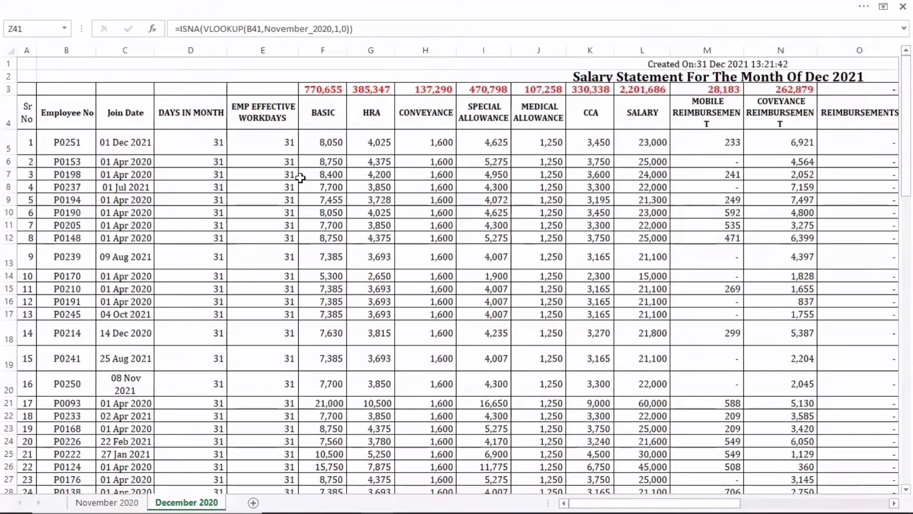
# - Copy the complete ISNA formula text from cell Z5, leaving the cell unchanged, and return to the sheet's first columns
pyautogui.moveTo(599, 503); pyautogui.dragTo(747, 503)
pyautogui.click(815, 144)
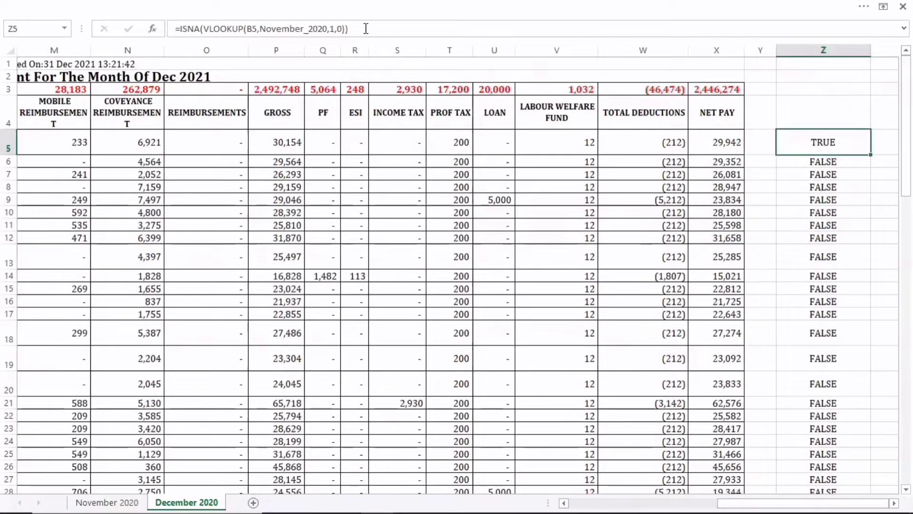
pyautogui.moveTo(362, 28); pyautogui.dragTo(172, 27)
pyautogui.hotkey('ctrl', 'c')
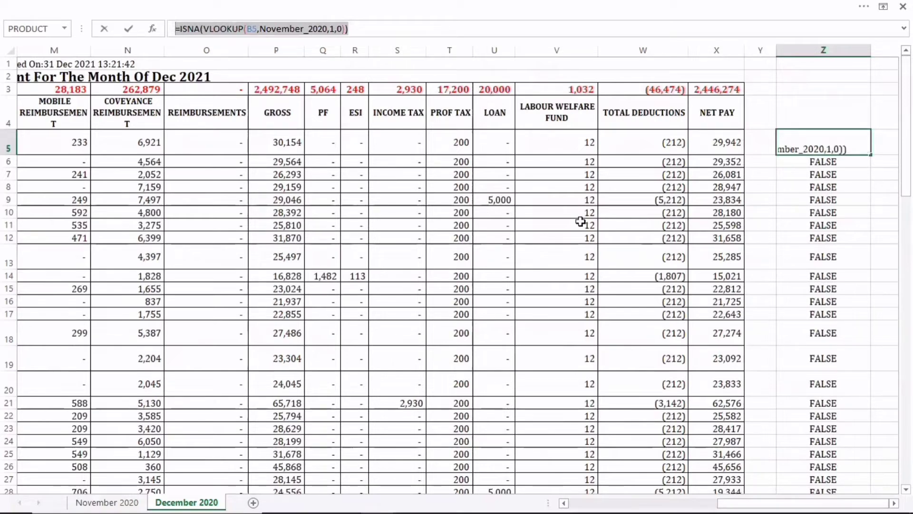
pyautogui.press('Escape')
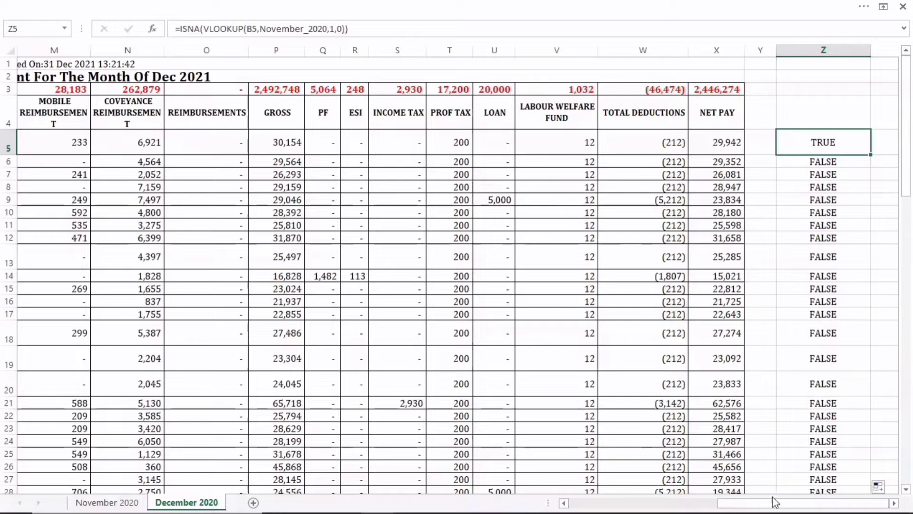
pyautogui.moveTo(744, 502); pyautogui.dragTo(584, 501)
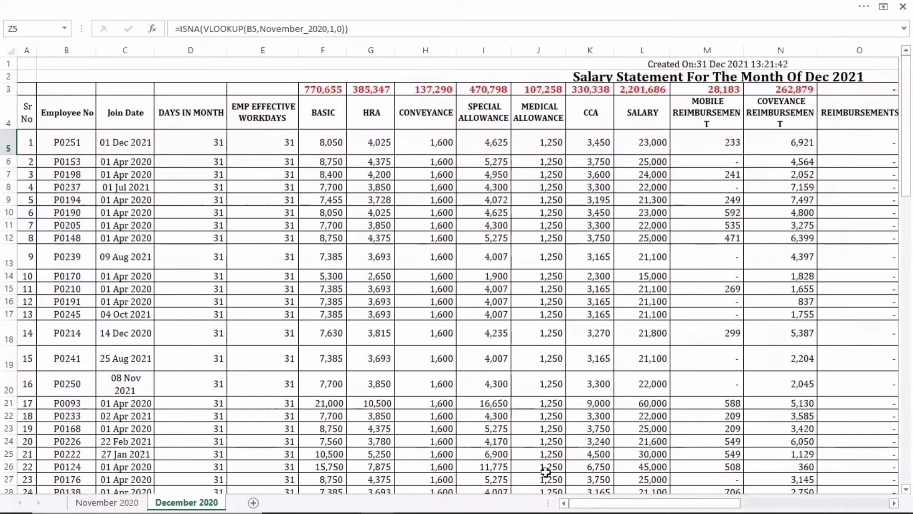
pyautogui.click(71, 141)
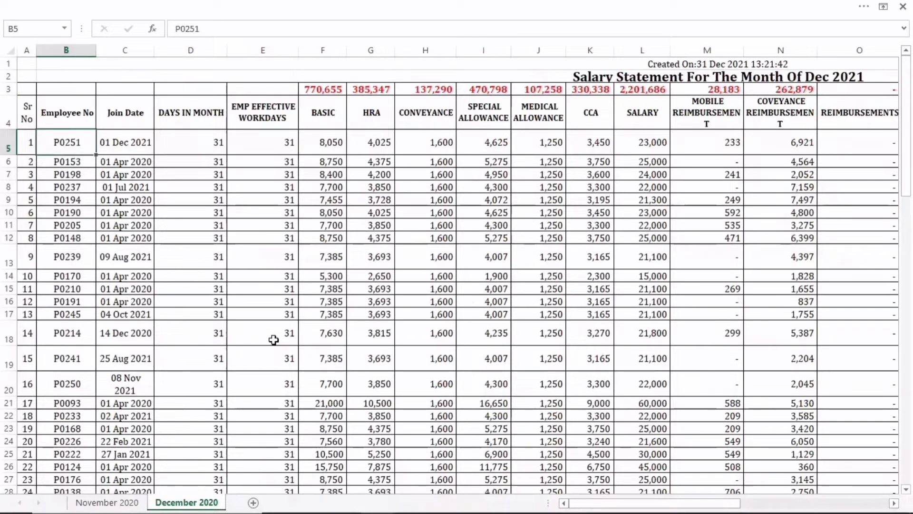
pyautogui.hotkey('ctrl', 'shift', 'Right')
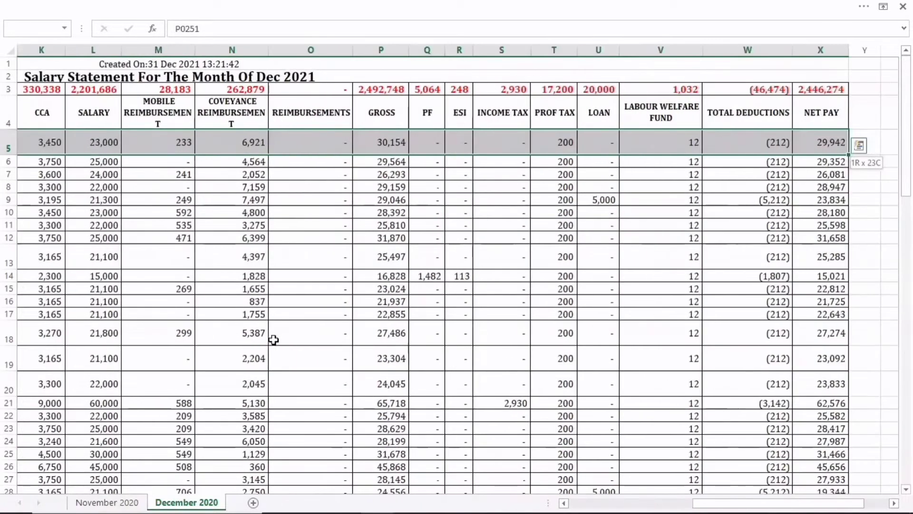
pyautogui.hotkey('ctrl', 'shift', 'Down')
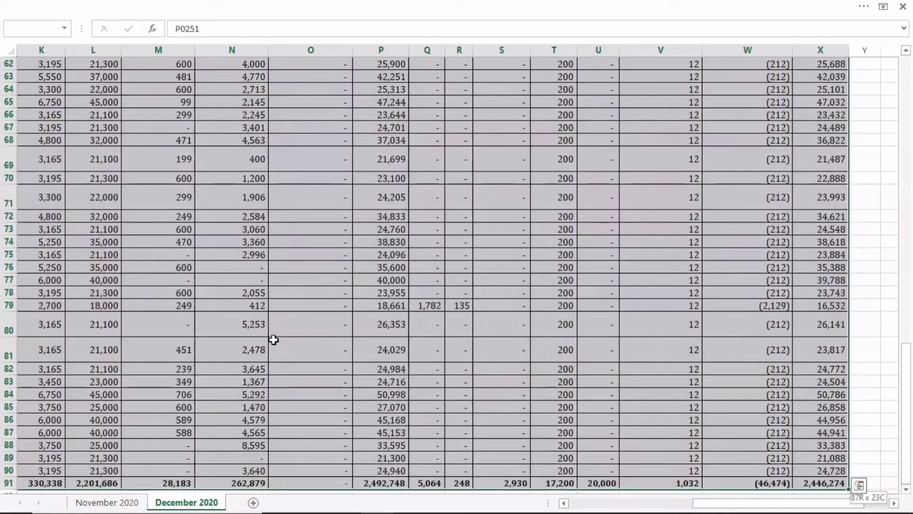
pyautogui.hotkey('ctrl', 'shift', 'Up')
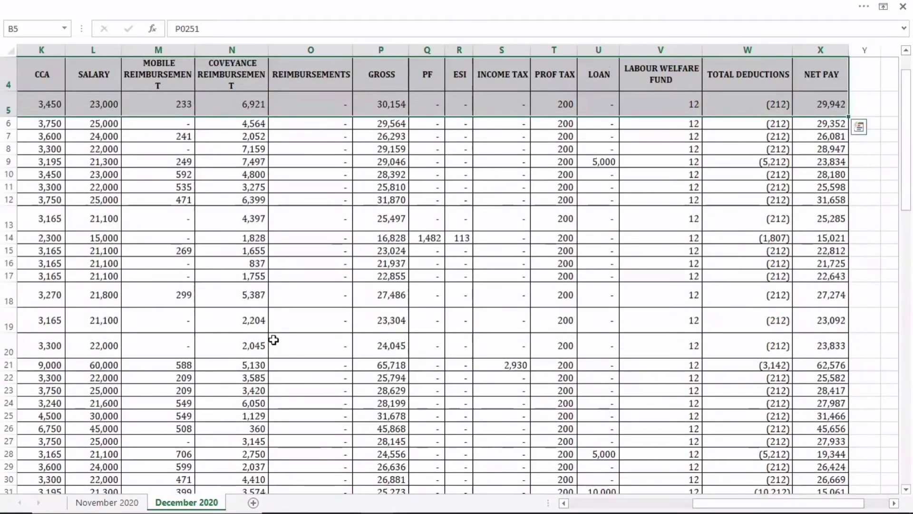
pyautogui.hotkey('ctrl', 'shift', 'Down')
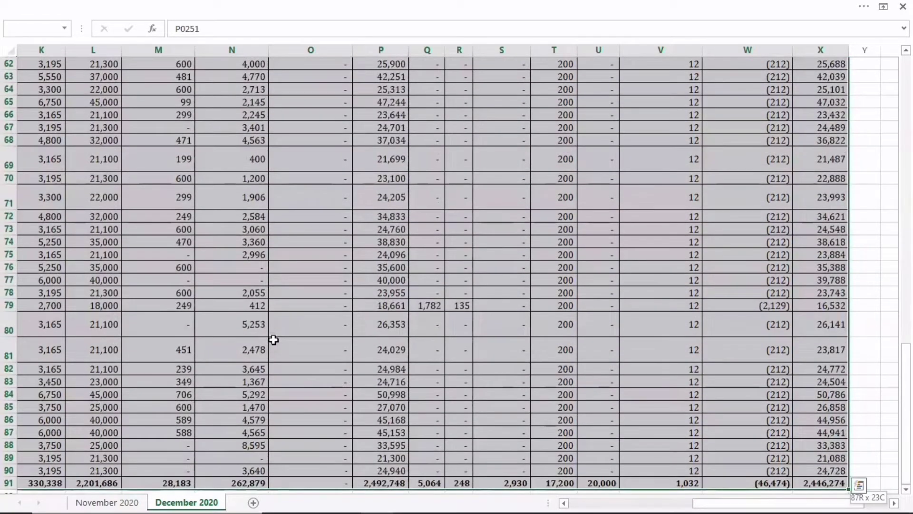
pyautogui.hotkey('ctrl', 'q')
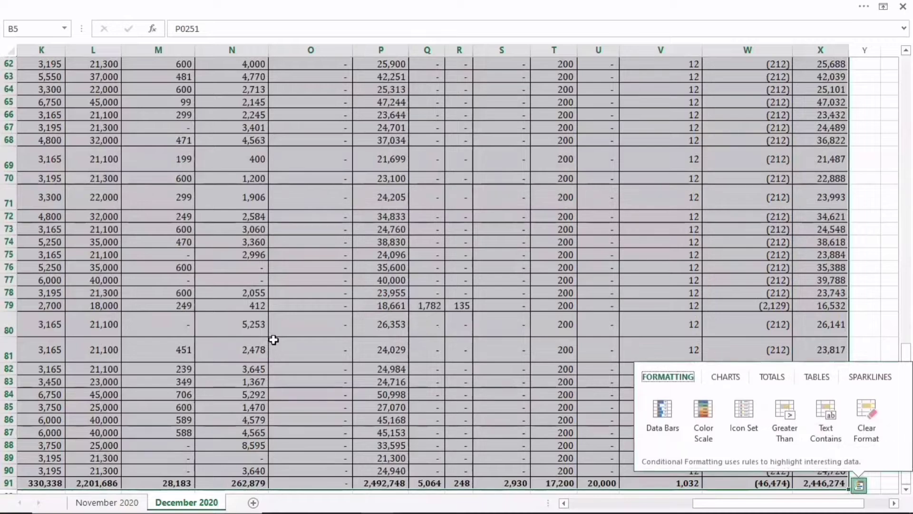
pyautogui.click(485, 379)
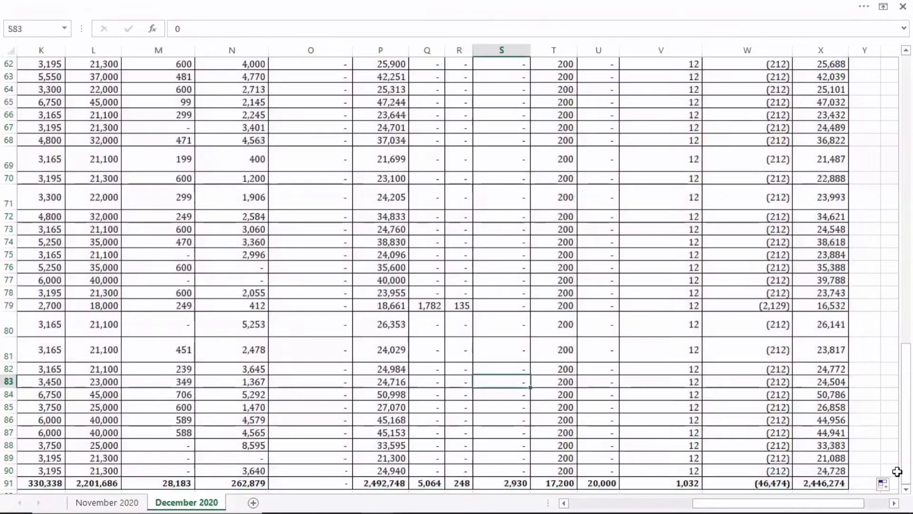
pyautogui.click(838, 472)
pyautogui.hotkey('ctrl', 'shift', 'Up')
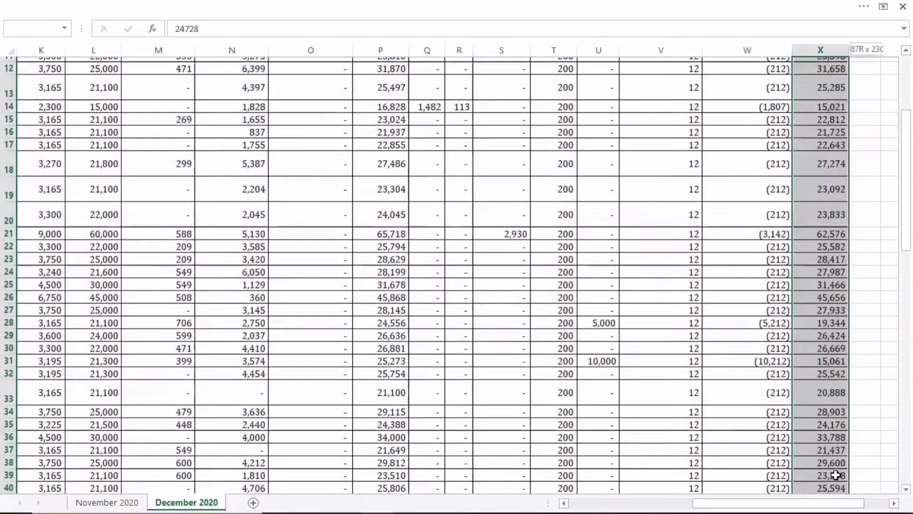
pyautogui.hotkey('ctrl', 'shift', 'Left')
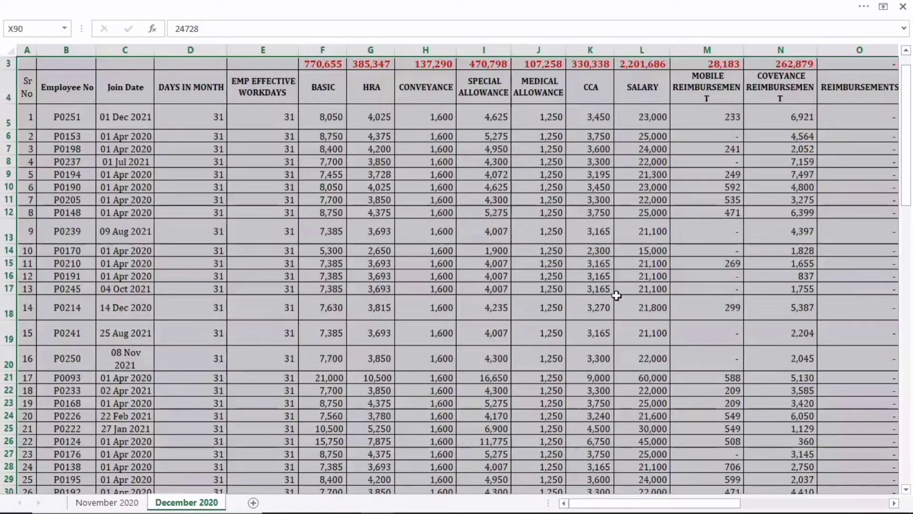
# - Select the December 2020 salary data from B5 to X90, leaving out the Grand Total row, and return to the sheet's beginning
pyautogui.click(64, 114)
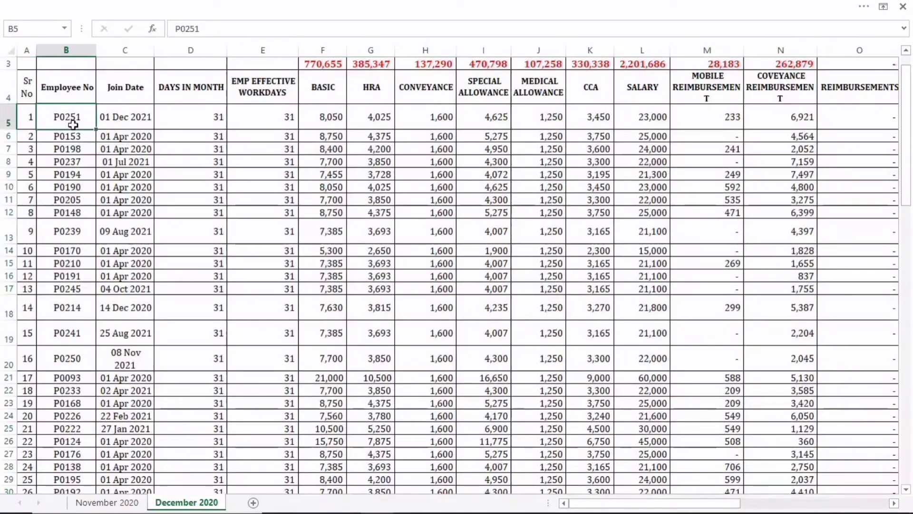
pyautogui.hotkey('ctrl', 'shift', 'Right')
pyautogui.hotkey('ctrl', 'shift', 'Down')
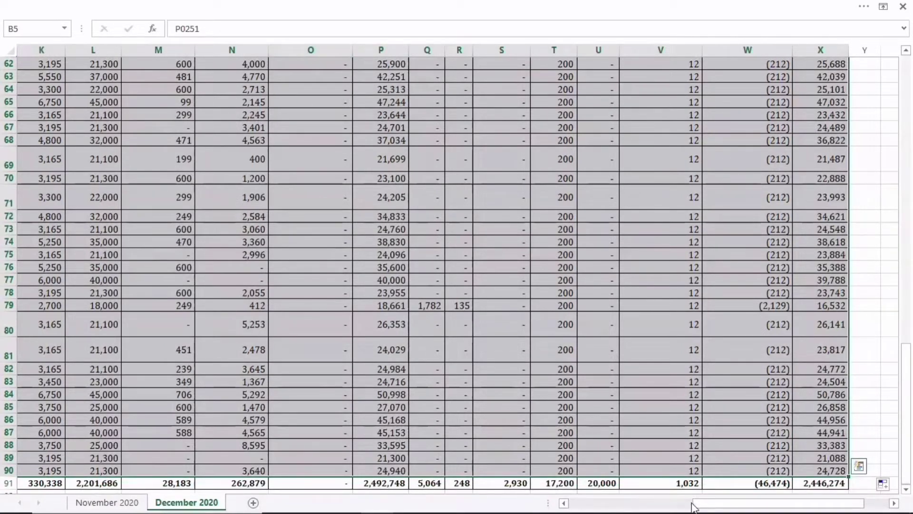
pyautogui.moveTo(694, 504); pyautogui.dragTo(569, 510)
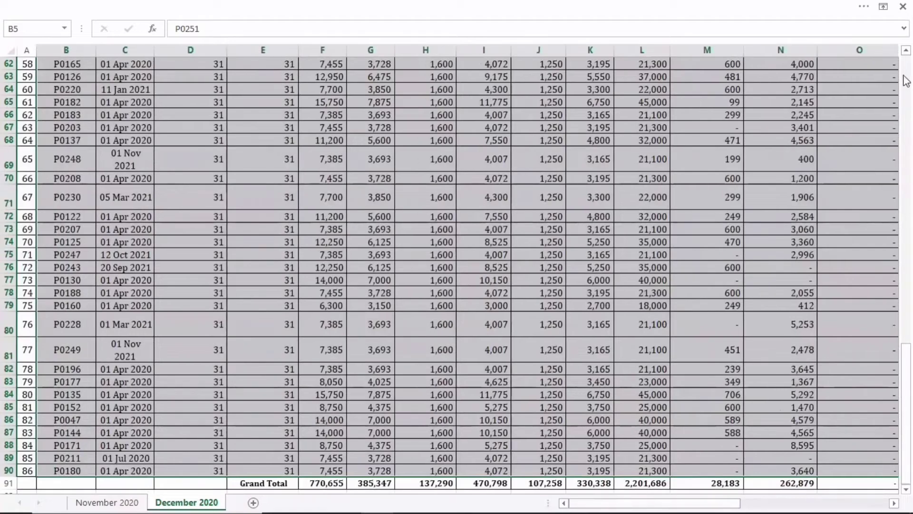
pyautogui.moveTo(906, 51); pyautogui.dragTo(906, 51)
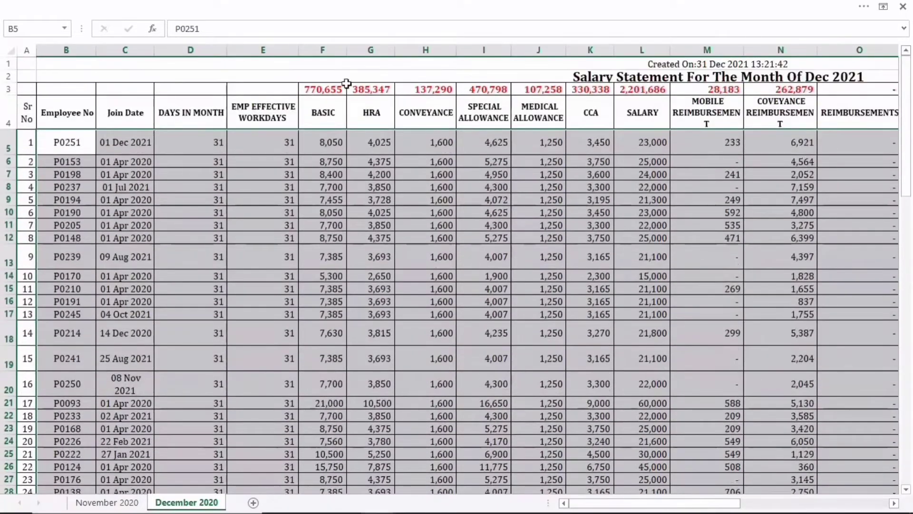
# - Start a new conditional formatting rule for the selected data that uses a formula to determine which cells to format
pyautogui.click(54, 17)
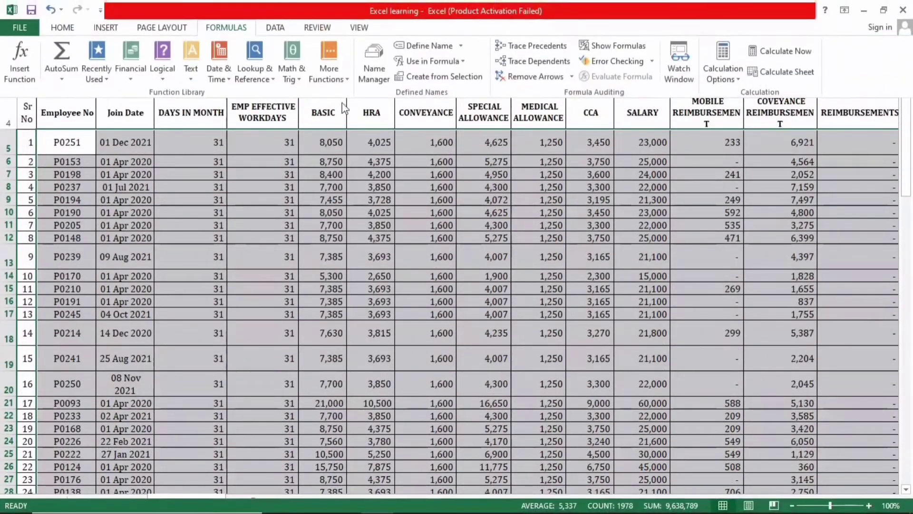
pyautogui.click(66, 29)
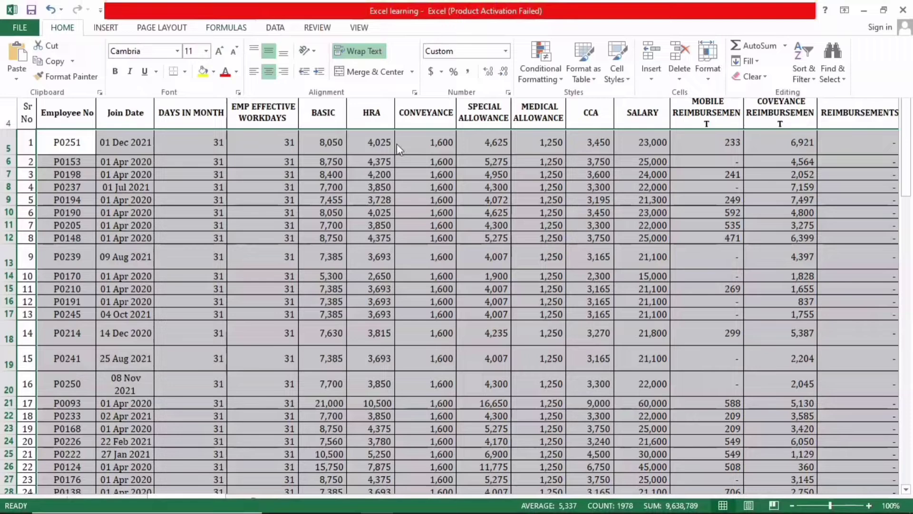
pyautogui.click(538, 78)
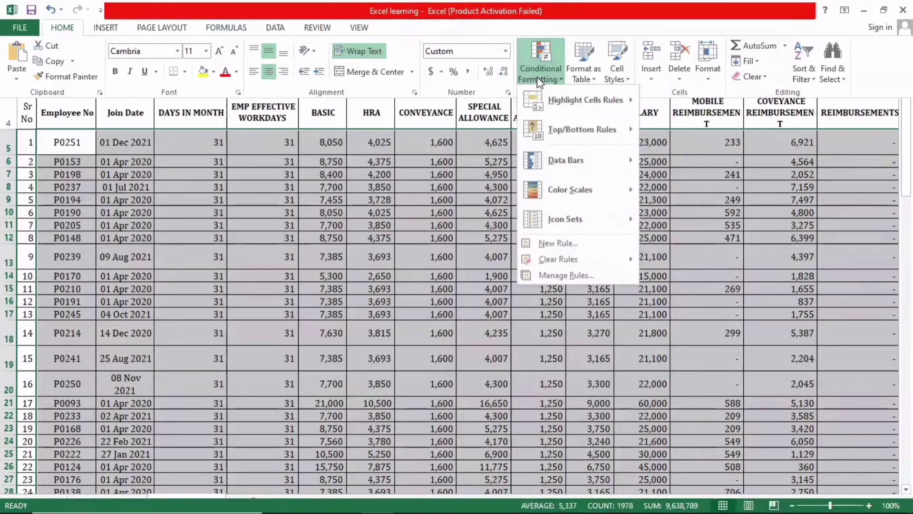
pyautogui.click(554, 249)
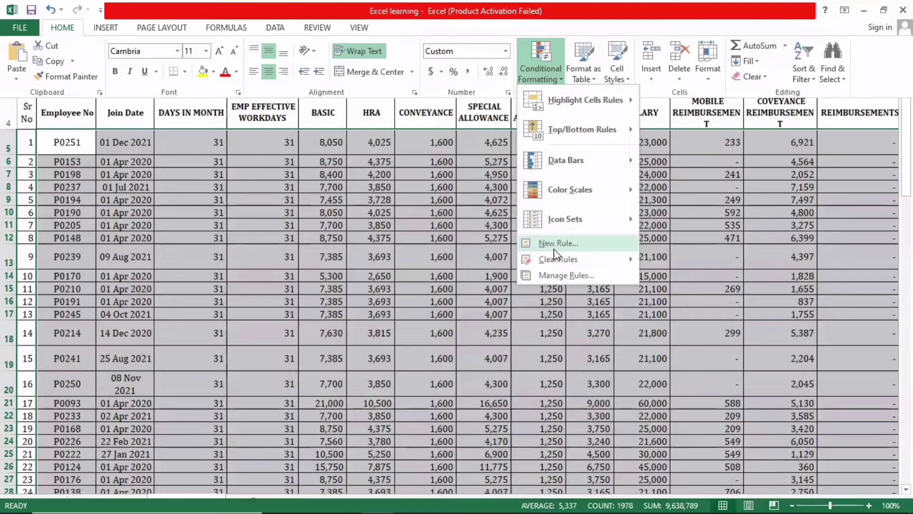
pyautogui.click(554, 248)
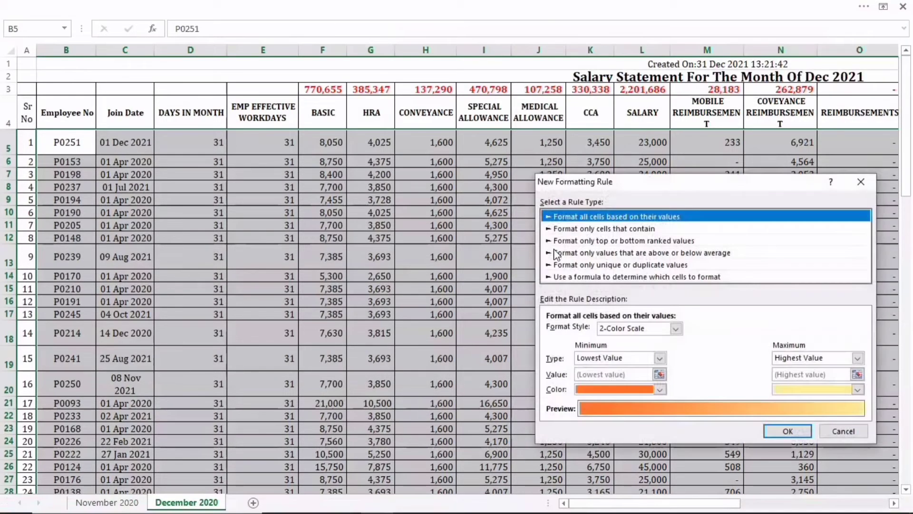
pyautogui.moveTo(655, 185); pyautogui.dragTo(367, 70)
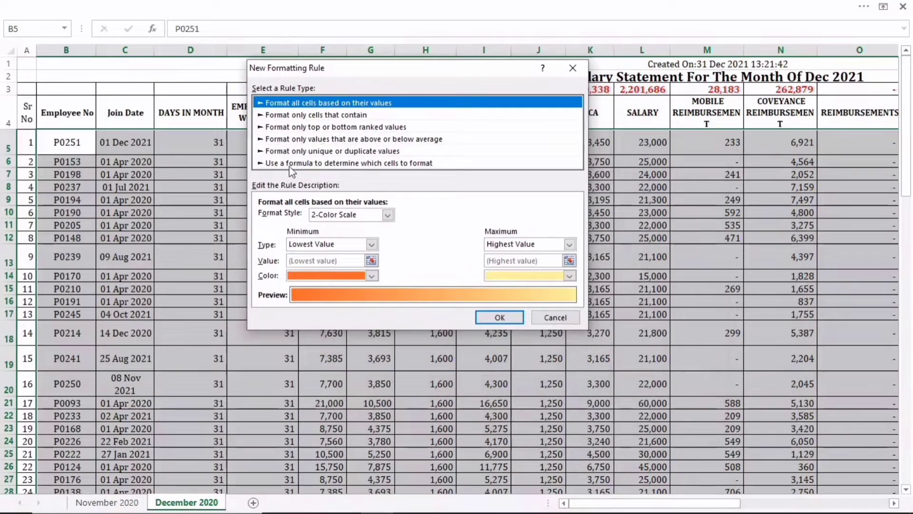
pyautogui.click(415, 164)
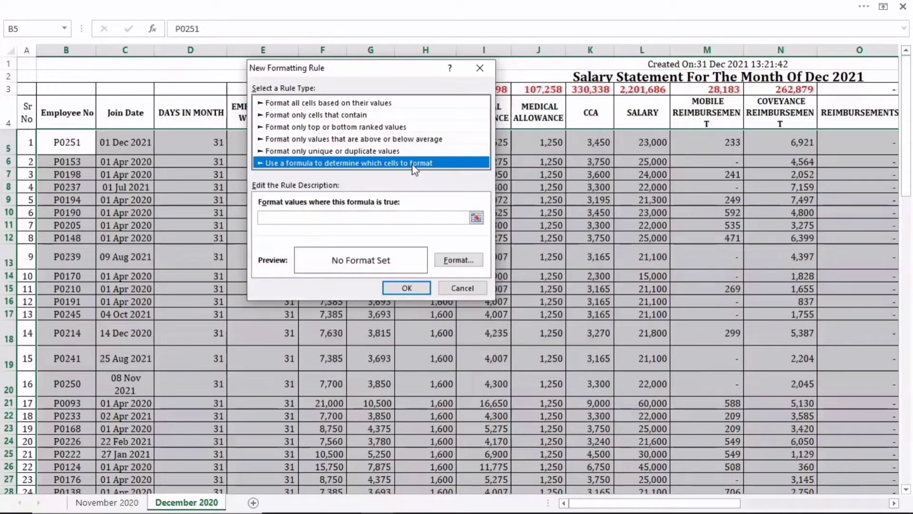
# - Enter =ISNA(VLOOKUP($B5,November_2020,1,0)) as the rule's formula, with column B made absolute
pyautogui.click(425, 217)
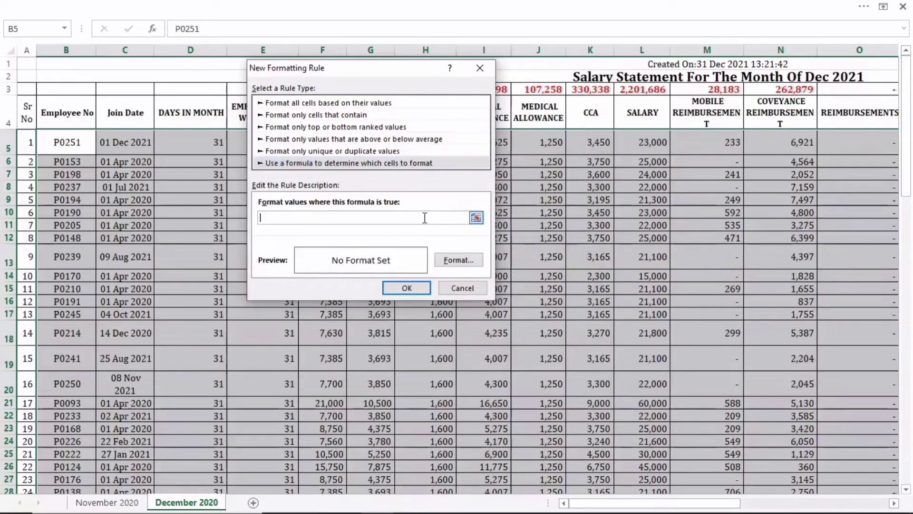
pyautogui.write('=ISNA(VLOOKUP(B5,November_2020,1,0))')
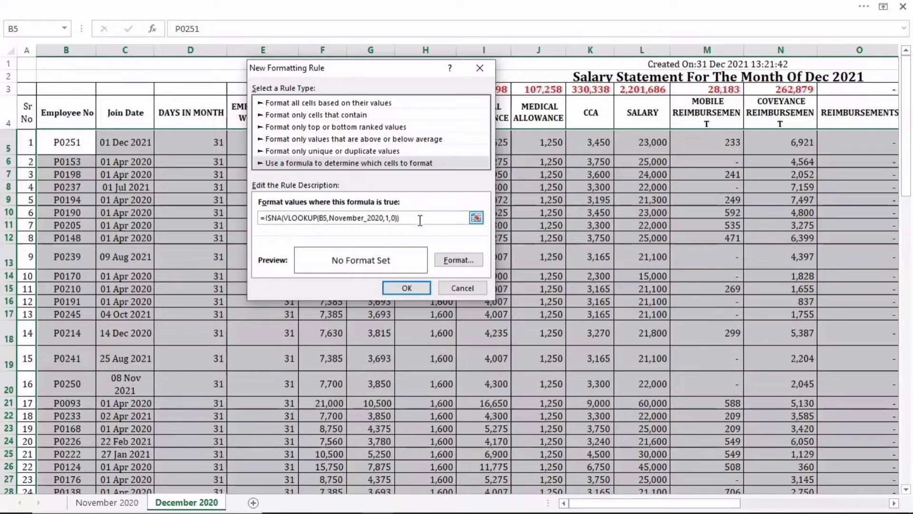
pyautogui.click(322, 218)
pyautogui.write('B')
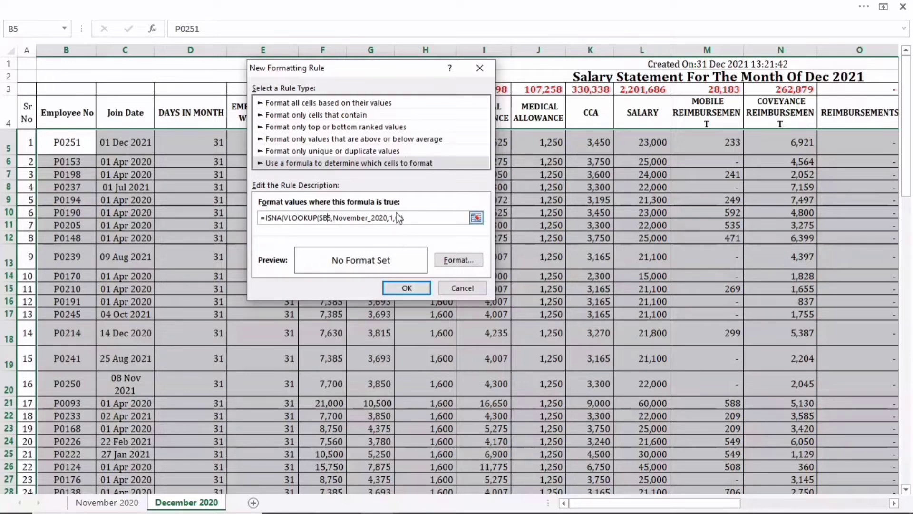
# - Set the rule's format to bold black text with an orange-gold background fill
pyautogui.click(469, 262)
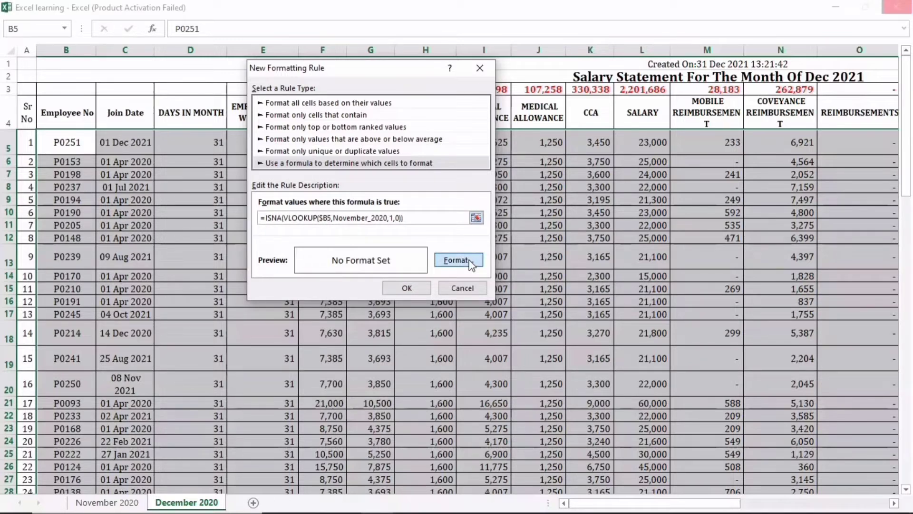
pyautogui.click(469, 259)
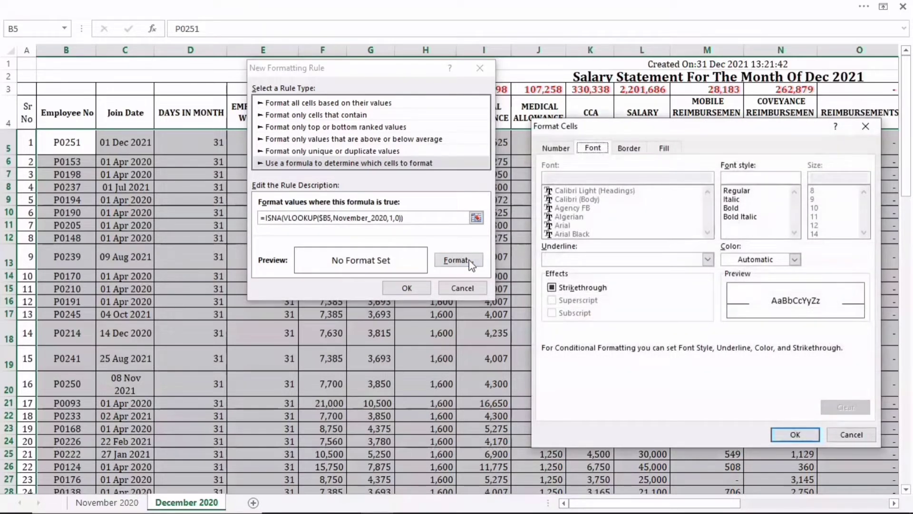
pyautogui.click(739, 210)
pyautogui.click(795, 259)
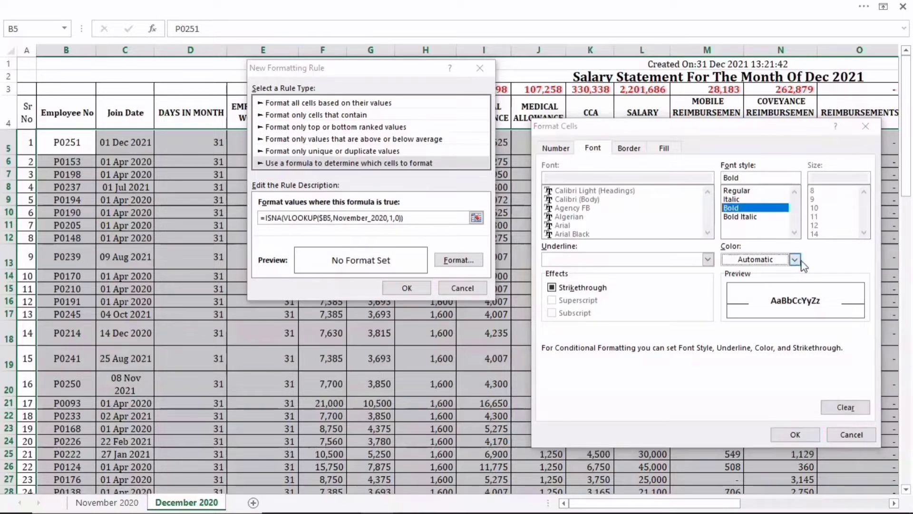
pyautogui.click(740, 304)
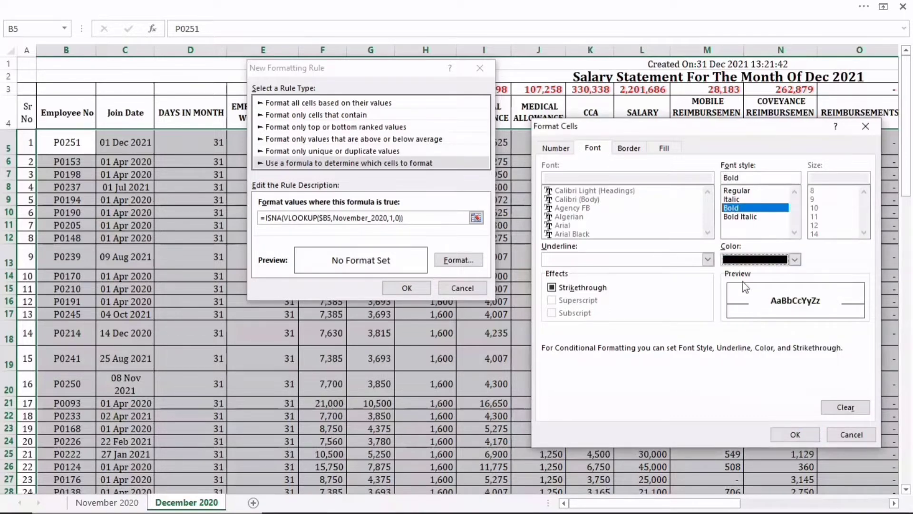
pyautogui.click(666, 150)
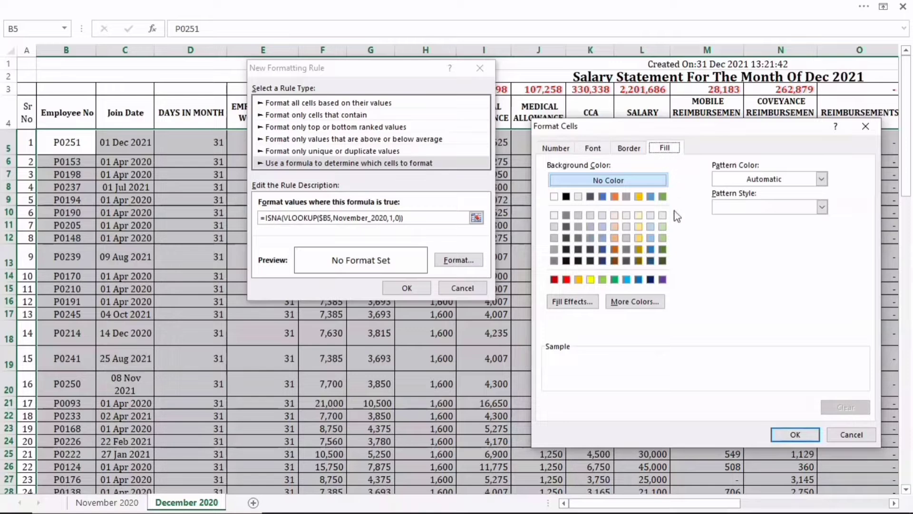
pyautogui.click(579, 279)
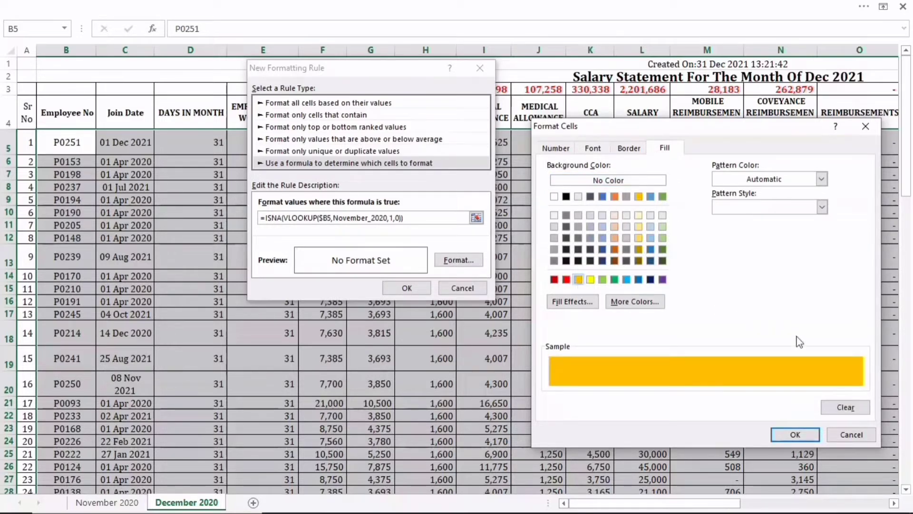
pyautogui.click(796, 435)
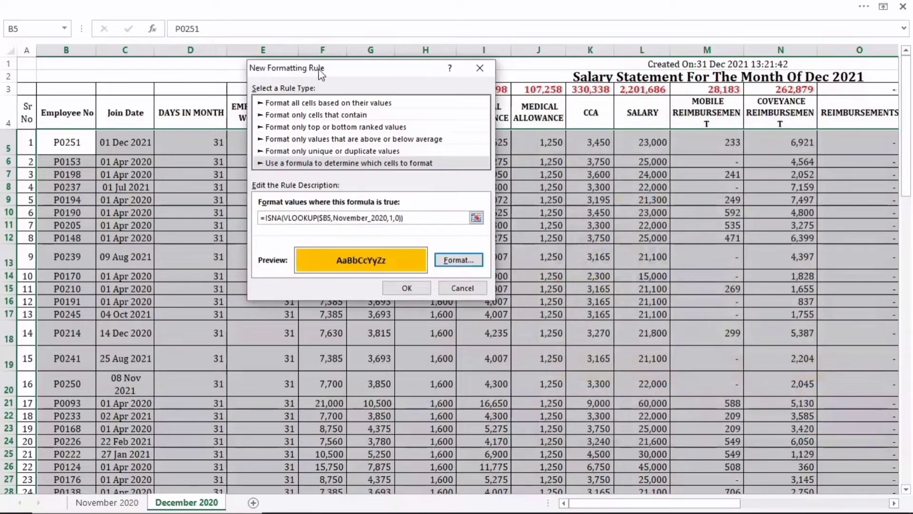
# - Apply the new formatting rule to the selected salary data and check the highlighted rows down the December 2020 sheet
pyautogui.moveTo(321, 73); pyautogui.dragTo(701, 141)
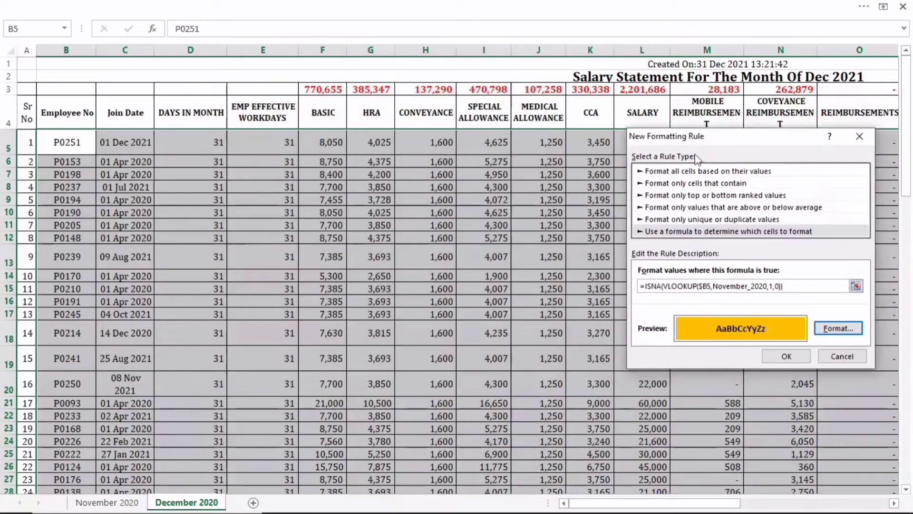
pyautogui.click(790, 358)
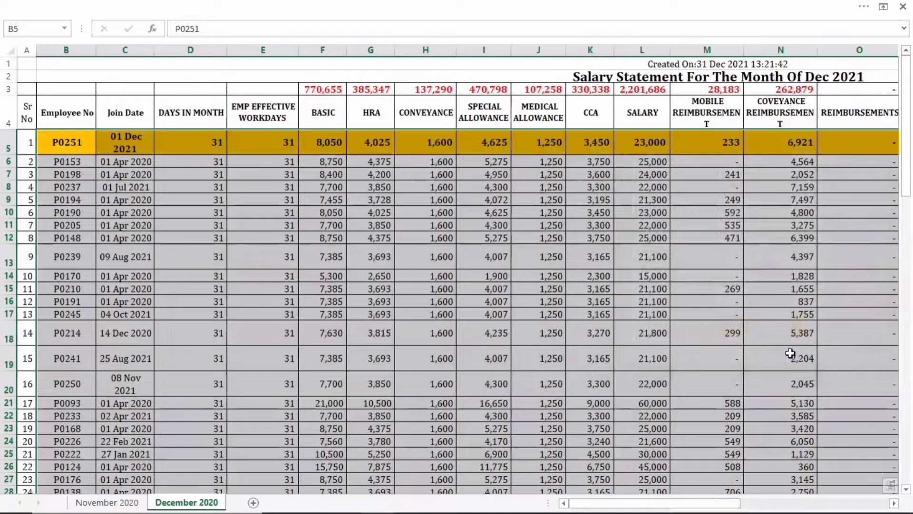
pyautogui.click(595, 354)
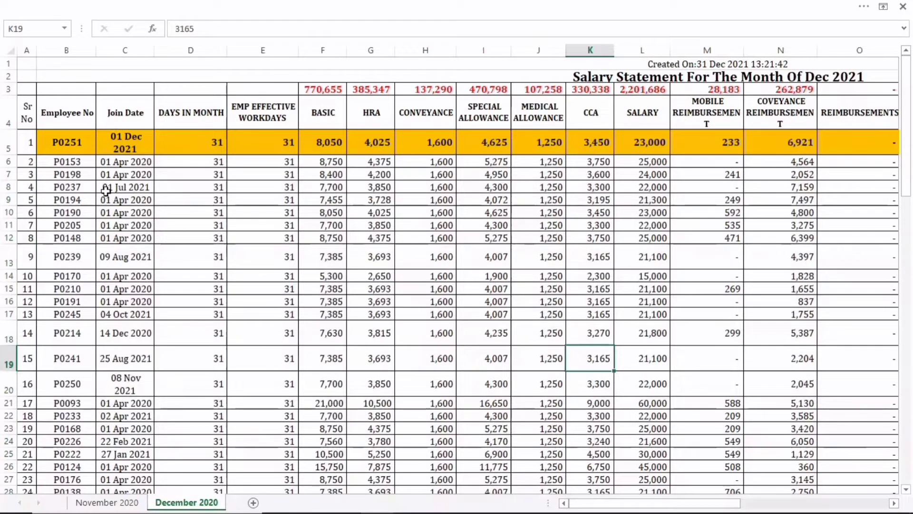
pyautogui.moveTo(71, 148); pyautogui.dragTo(838, 142)
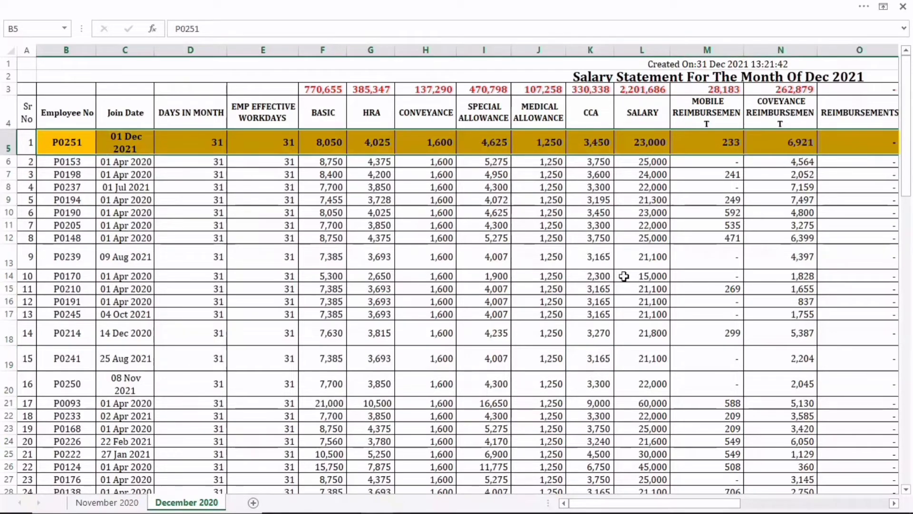
pyautogui.scroll(-10, 624, 276)
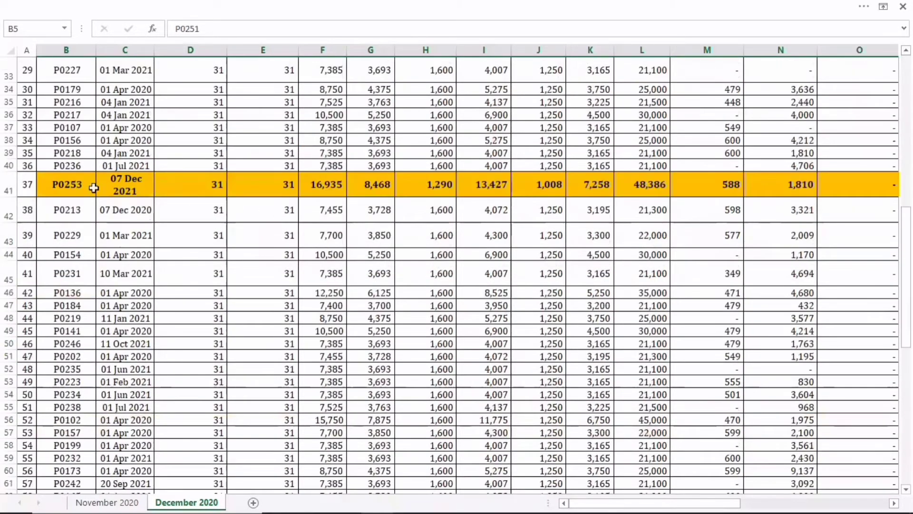
# - Check highlighted row 41 on the December 2020 sheet and clear the TRUE/FALSE helper results from column Z
pyautogui.click(78, 186)
pyautogui.moveTo(124, 185); pyautogui.dragTo(576, 185)
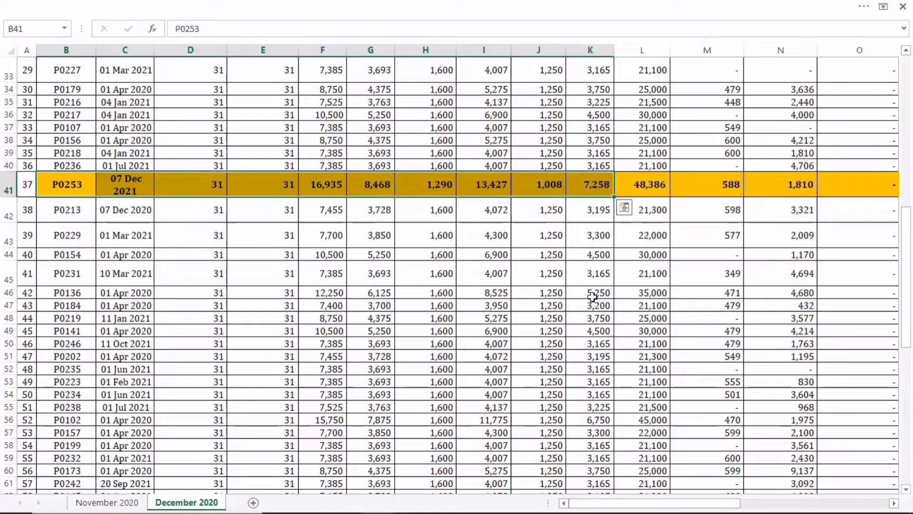
pyautogui.scroll(10, 592, 296)
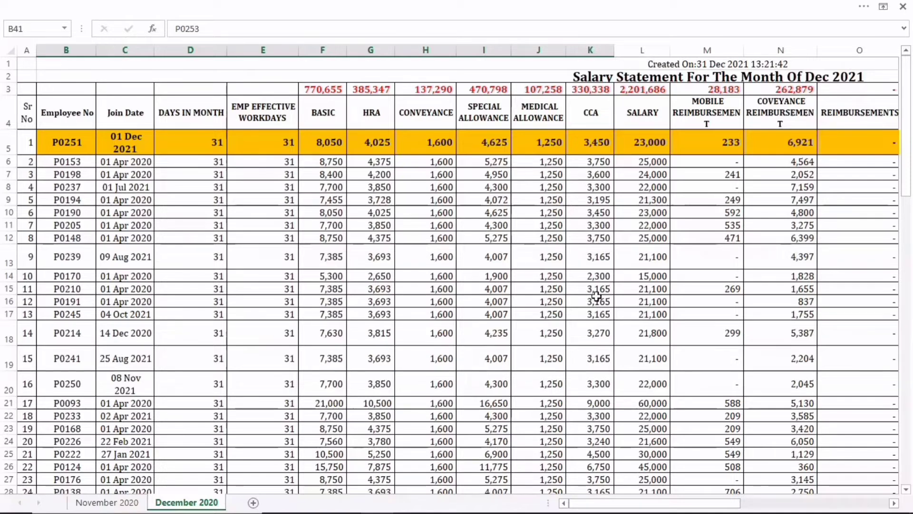
pyautogui.moveTo(611, 507); pyautogui.dragTo(794, 504)
pyautogui.click(835, 46)
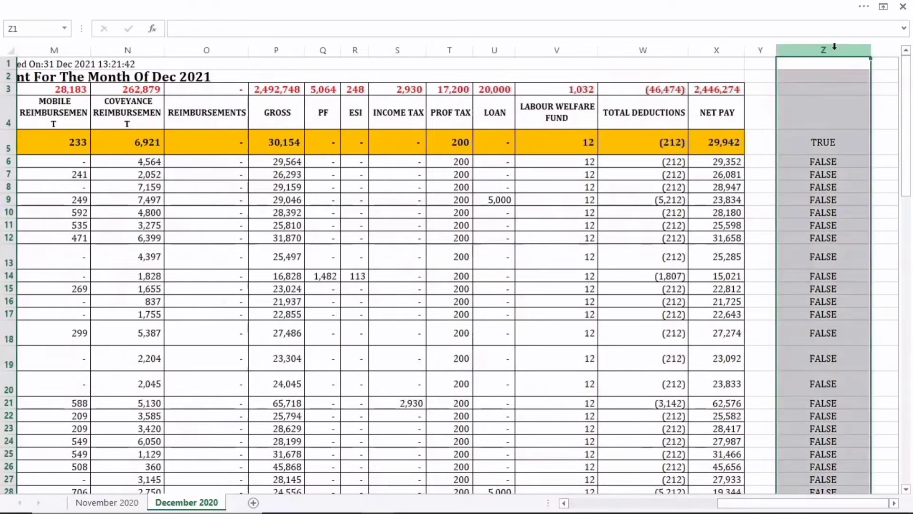
pyautogui.press('Delete')
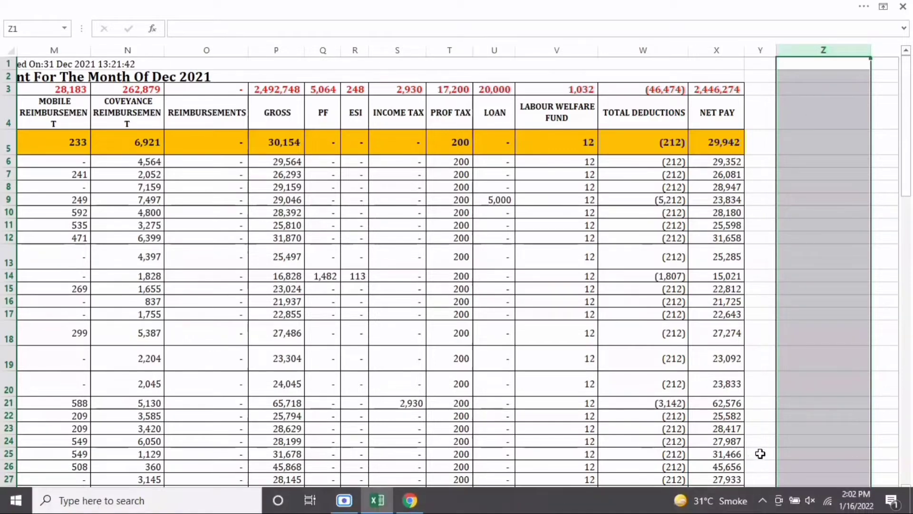
pyautogui.moveTo(733, 503); pyautogui.dragTo(569, 504)
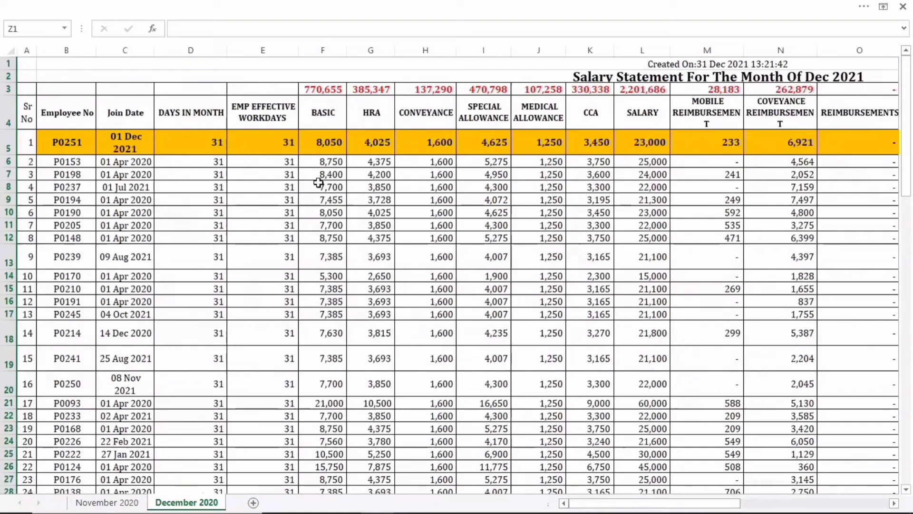
# - Copy the Employee No column, from its header down to row 90, on the November 2020 sheet
pyautogui.click(323, 51)
pyautogui.click(106, 502)
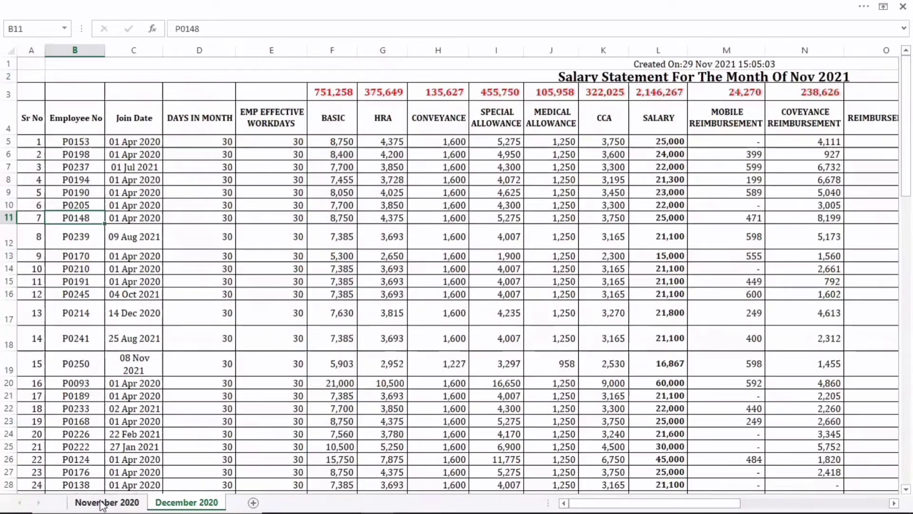
pyautogui.click(344, 49)
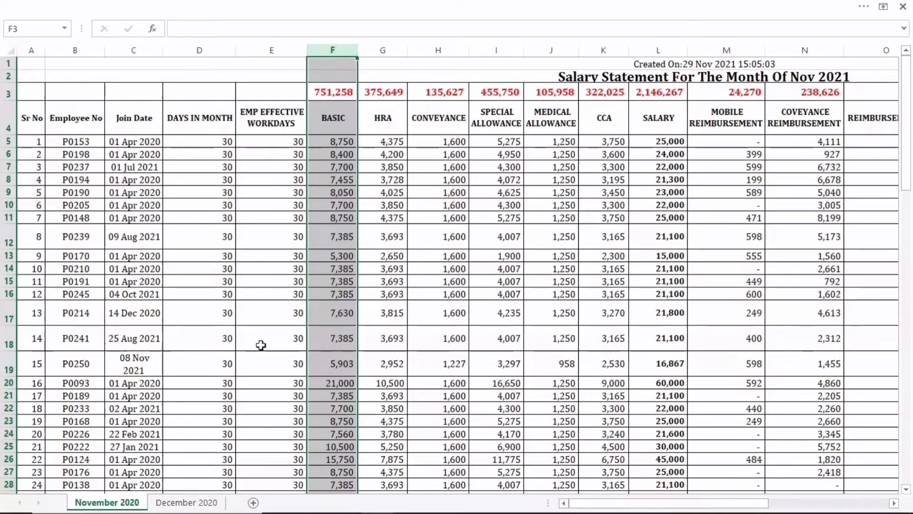
pyautogui.click(172, 324)
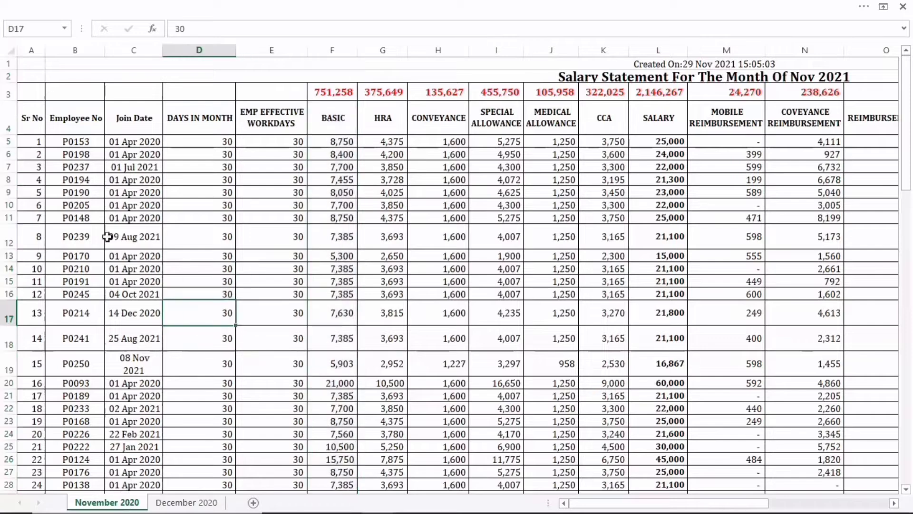
pyautogui.click(86, 122)
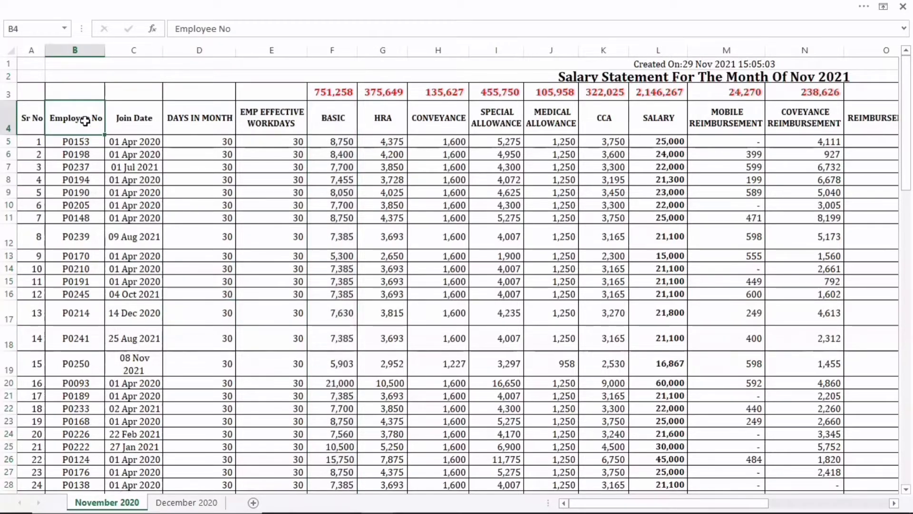
pyautogui.hotkey('ctrl', 'shift', 'Down')
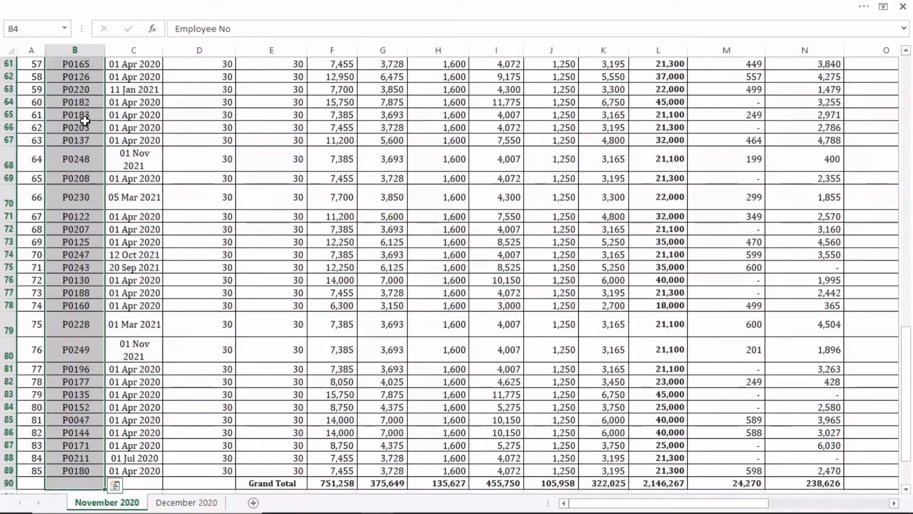
pyautogui.hotkey('ctrl', 'c')
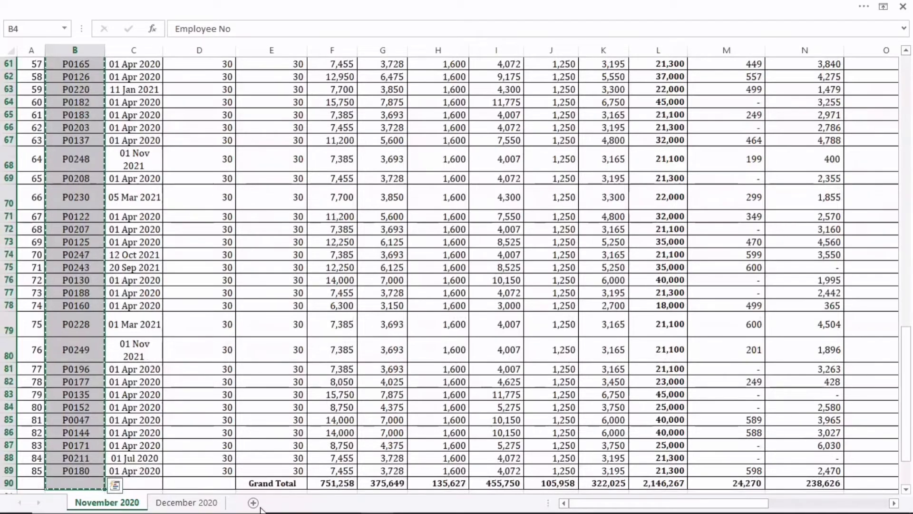
# - Paste the copied Employee No column at A1 of a new sheet and widen column A to fit its header on one line
pyautogui.click(186, 503)
pyautogui.click(254, 503)
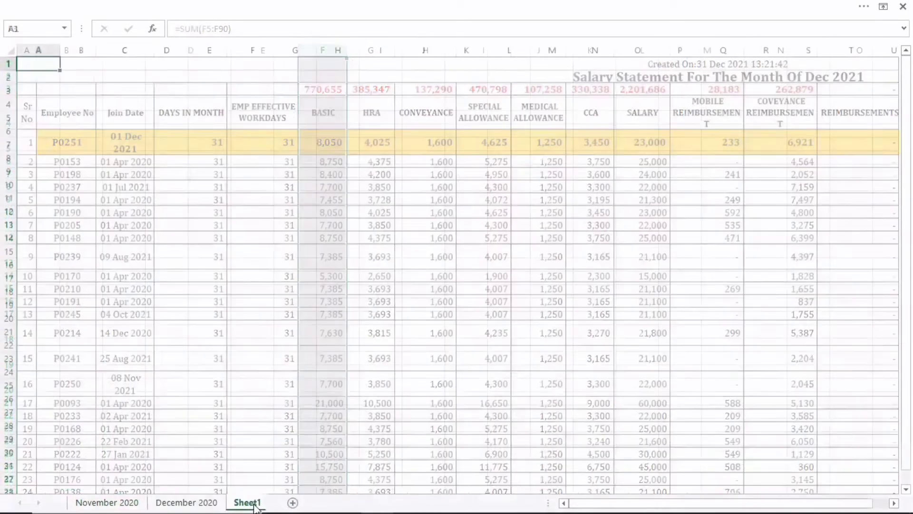
pyautogui.hotkey('ctrl', 'v')
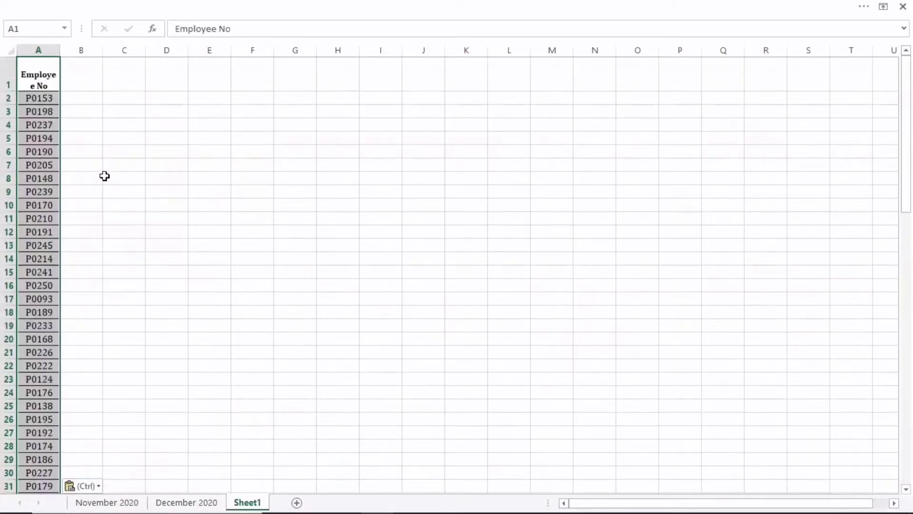
pyautogui.press('ctrl')
pyautogui.press('Escape')
pyautogui.doubleClick(59, 50)
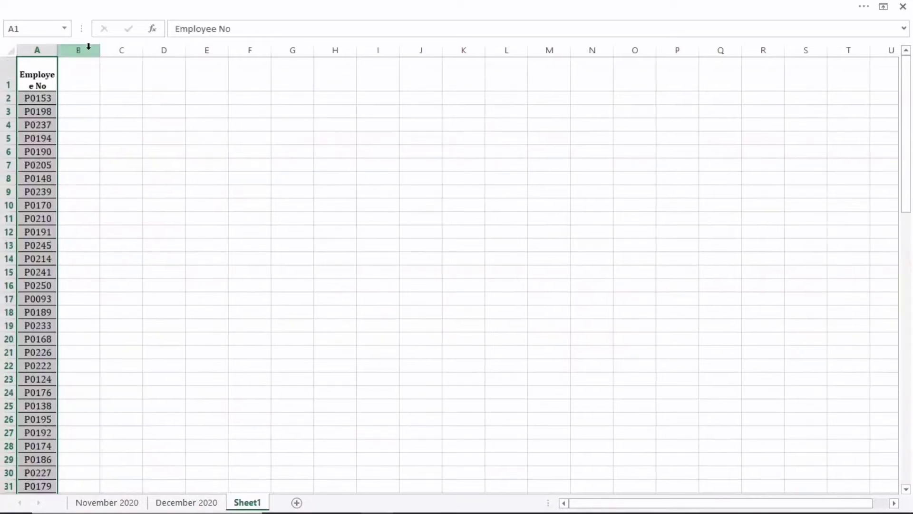
pyautogui.moveTo(58, 49); pyautogui.dragTo(90, 50)
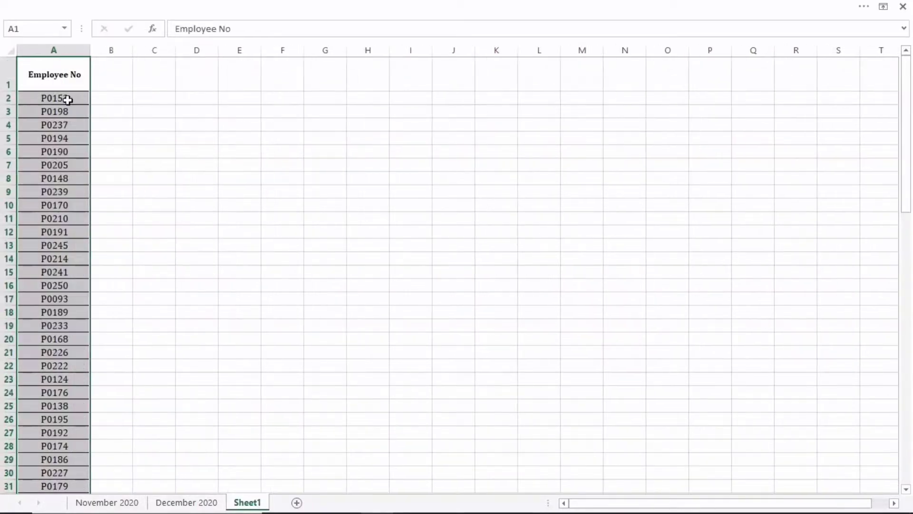
pyautogui.click(118, 166)
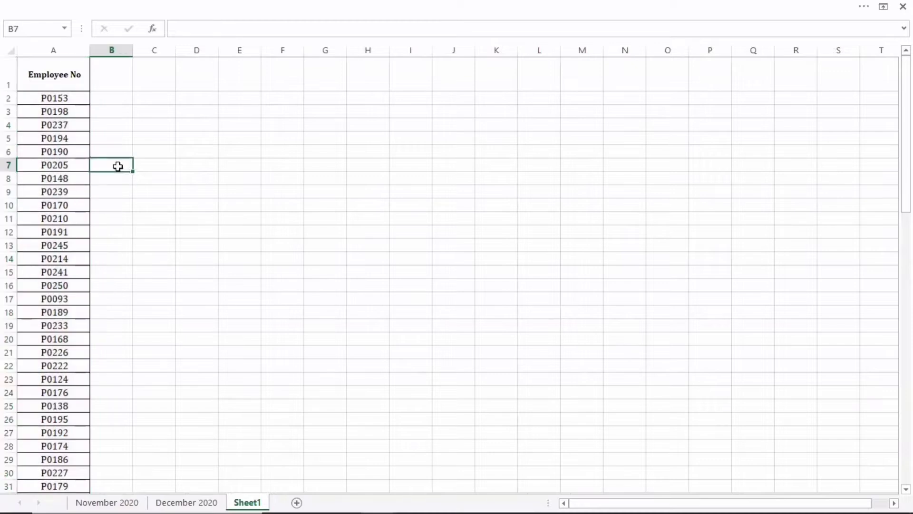
# - Copy the November 2020 sheet's BASIC column with its header and paste it at B1 of Sheet1
pyautogui.click(186, 503)
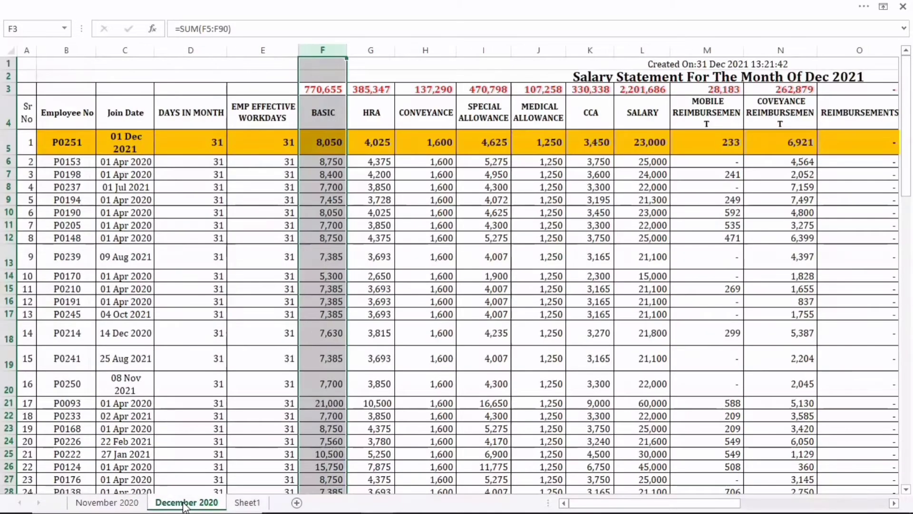
pyautogui.click(145, 503)
pyautogui.scroll(20, 245, 395)
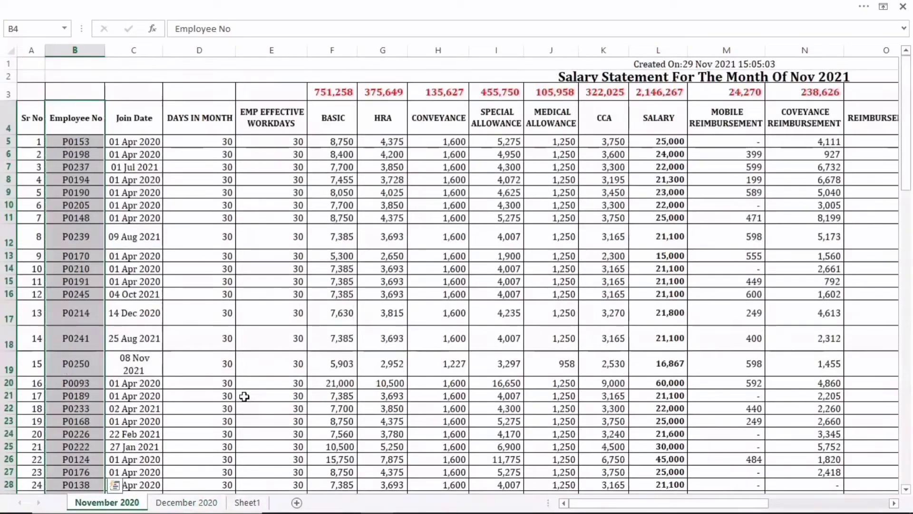
pyautogui.click(338, 120)
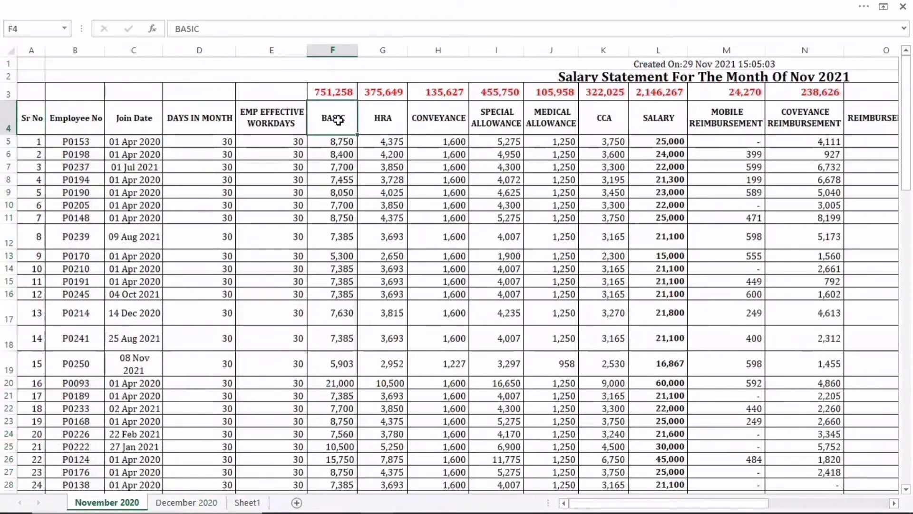
pyautogui.hotkey('ctrl', 'shift', 'Down')
pyautogui.hotkey('ctrl', 'c')
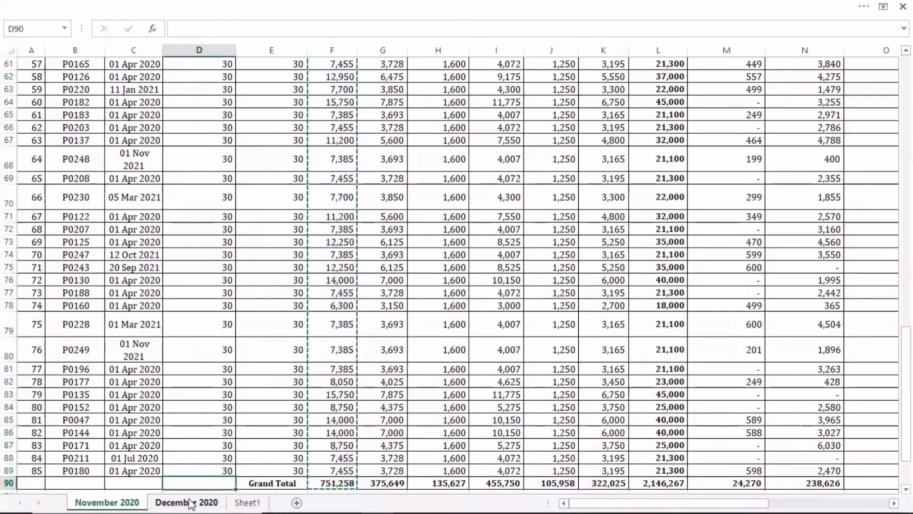
pyautogui.click(247, 503)
pyautogui.click(102, 72)
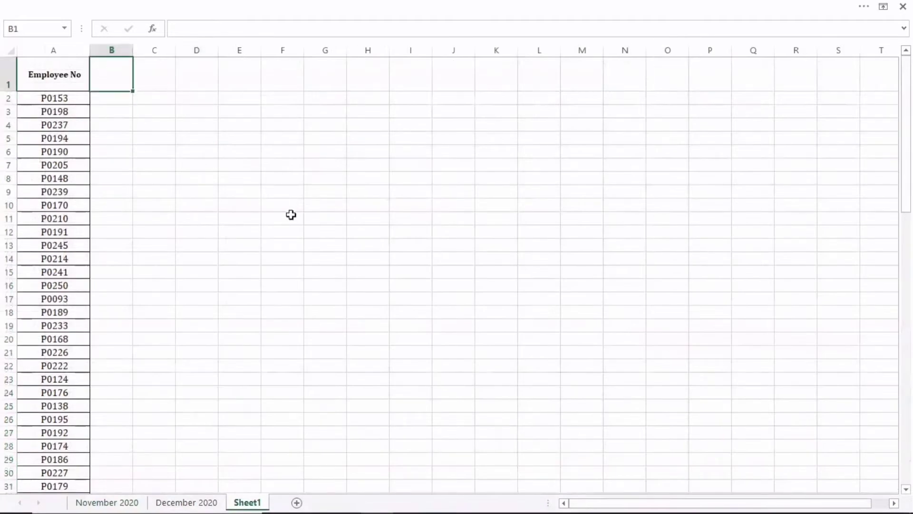
pyautogui.hotkey('ctrl', 'v')
pyautogui.click(292, 214)
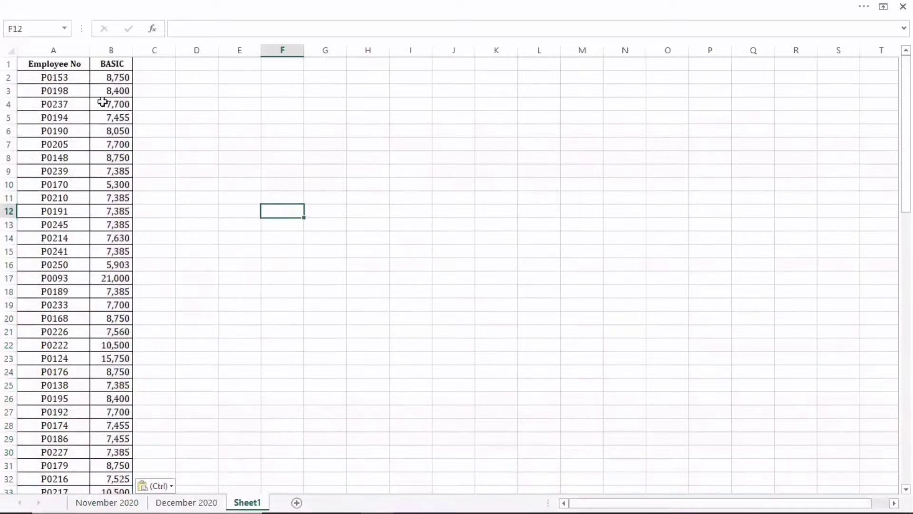
# - Change the header in cell B1 of Sheet1 to BASIC NOV-2020
pyautogui.click(75, 63)
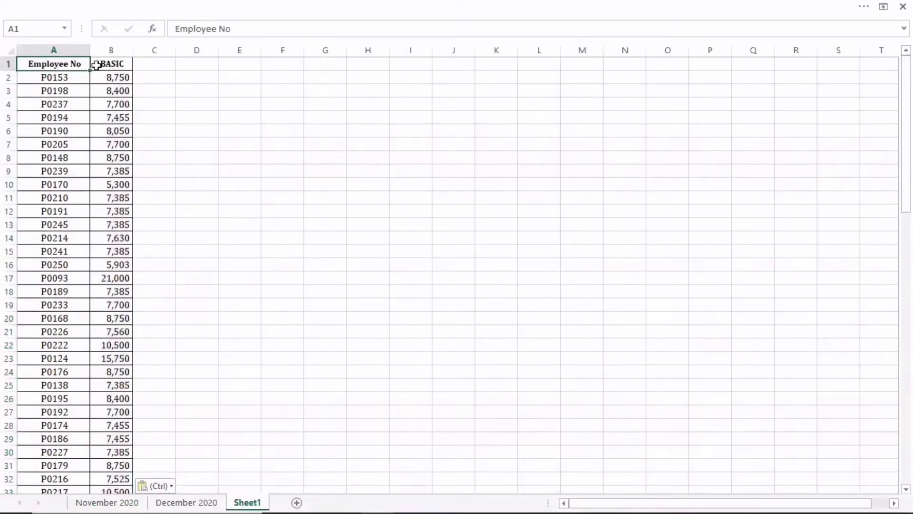
pyautogui.doubleClick(114, 63)
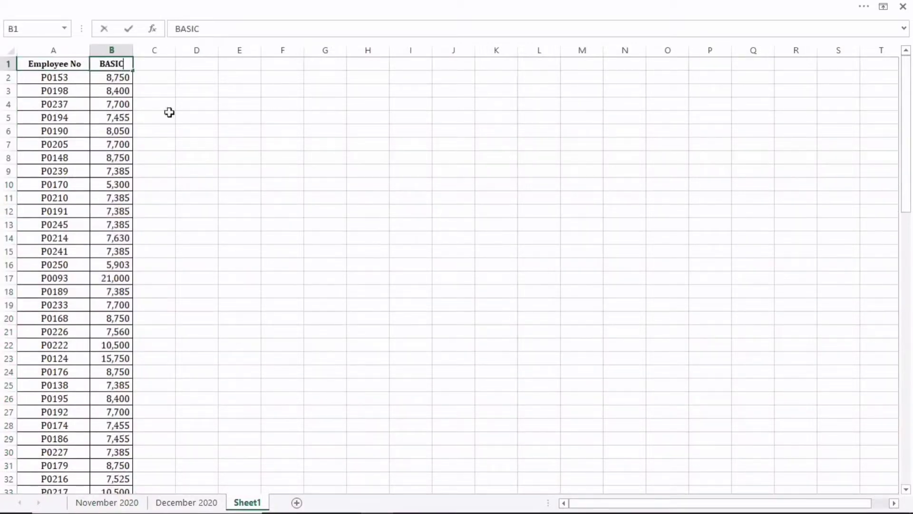
pyautogui.write('NOv')
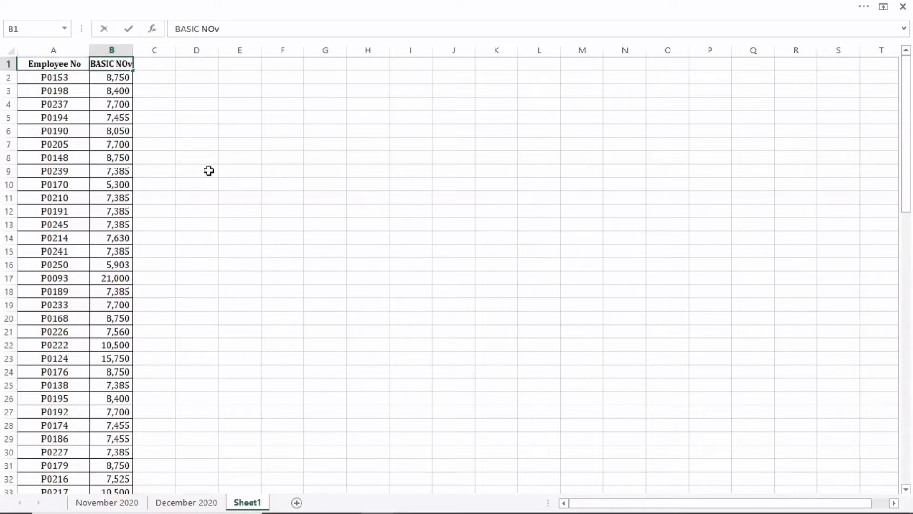
pyautogui.press('BackSpace')
pyautogui.write('V')
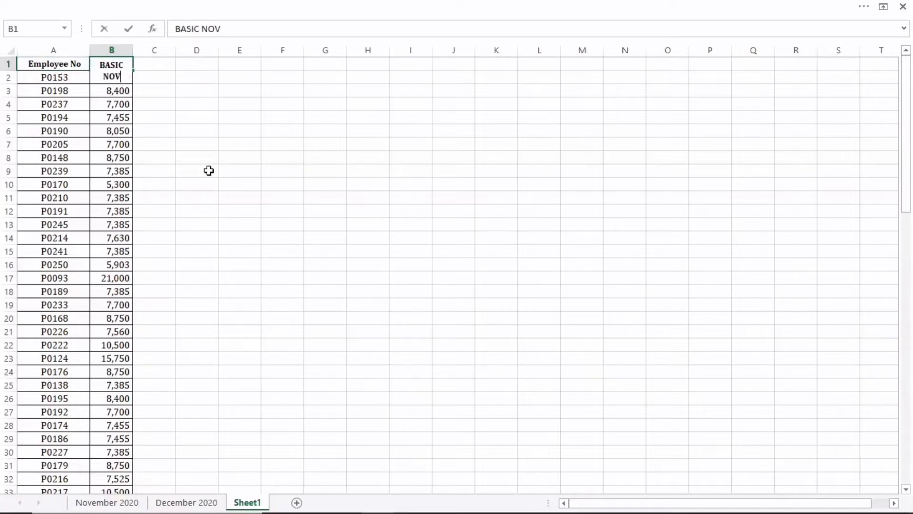
pyautogui.write('-2020')
pyautogui.press('Tab')
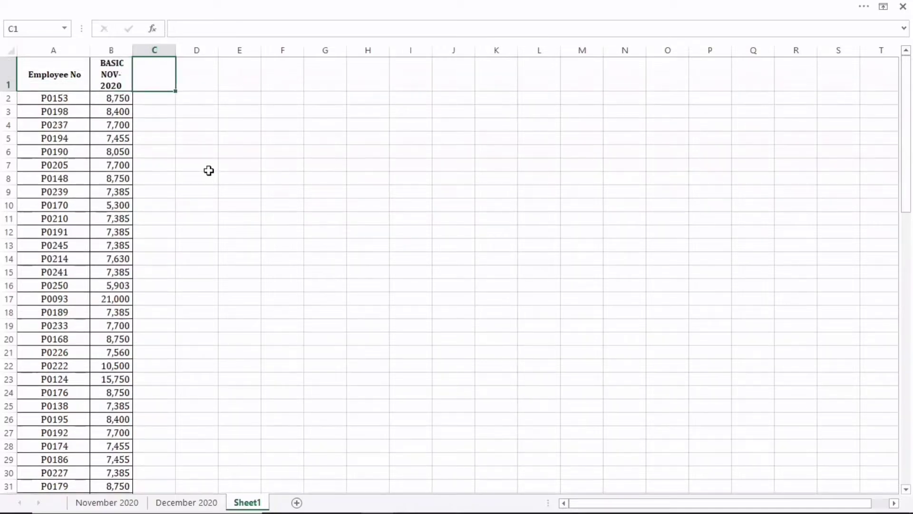
pyautogui.click(188, 503)
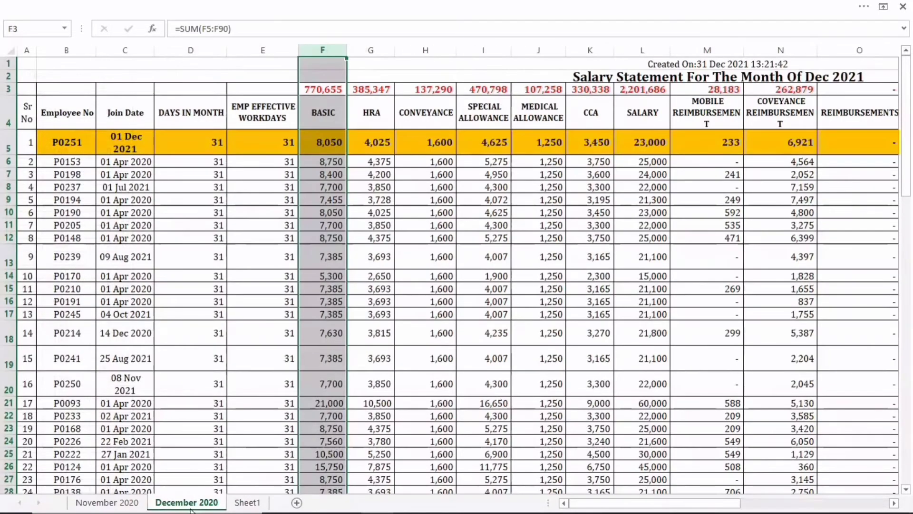
pyautogui.click(328, 108)
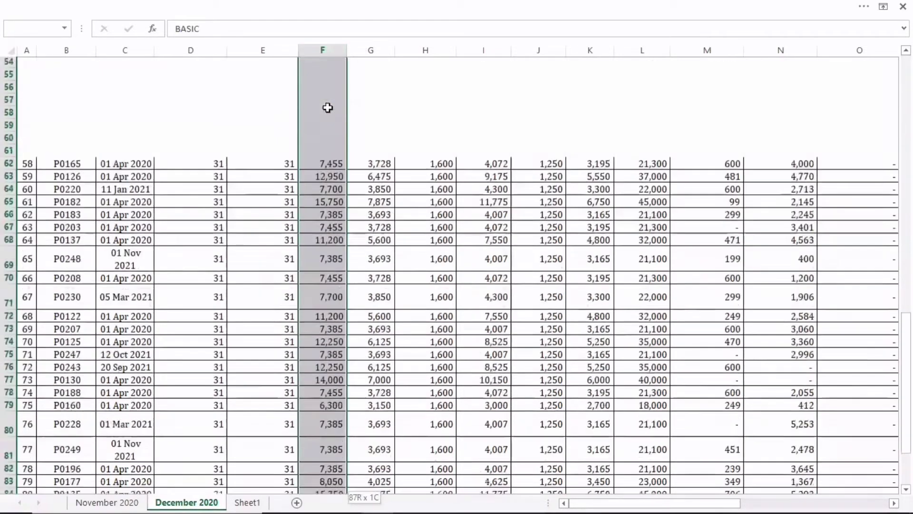
pyautogui.hotkey('ctrl', 'shift', 'Down')
pyautogui.hotkey('ctrl', 'c')
pyautogui.hotkey('ctrl', 'q')
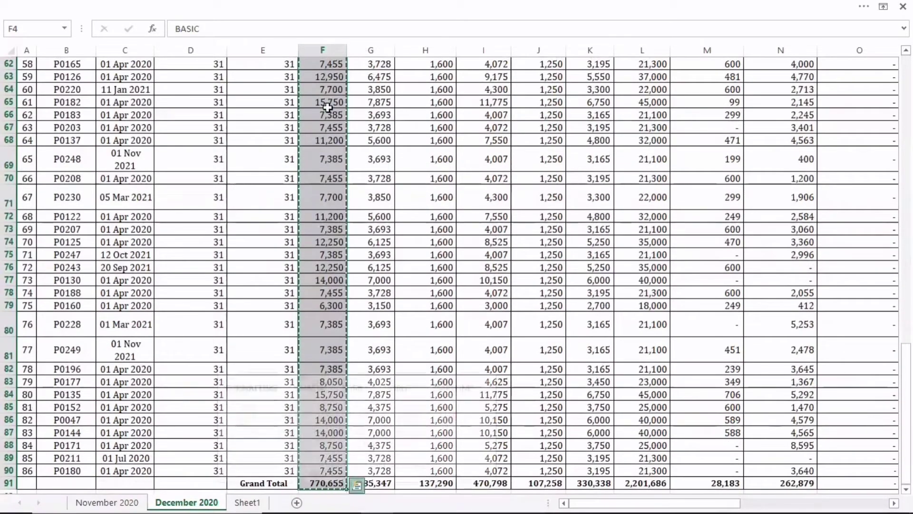
pyautogui.press('Escape')
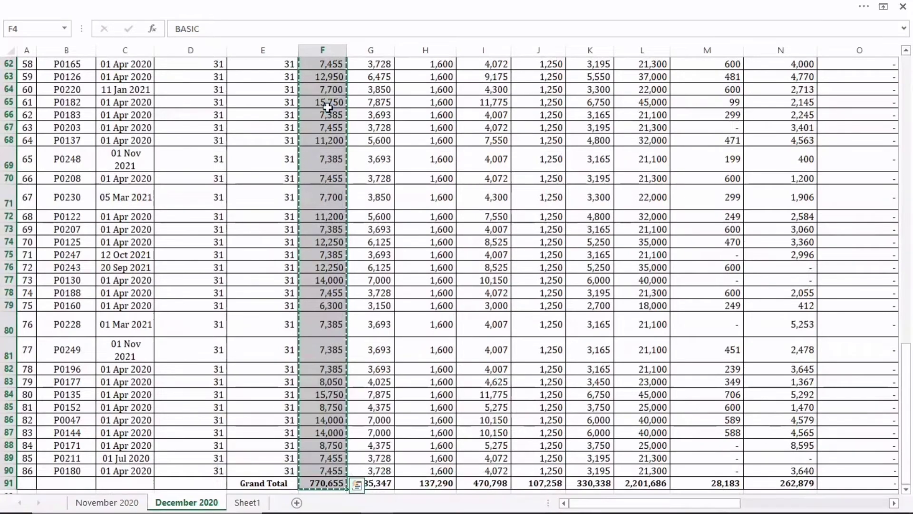
pyautogui.press('Escape')
pyautogui.scroll(20, 328, 107)
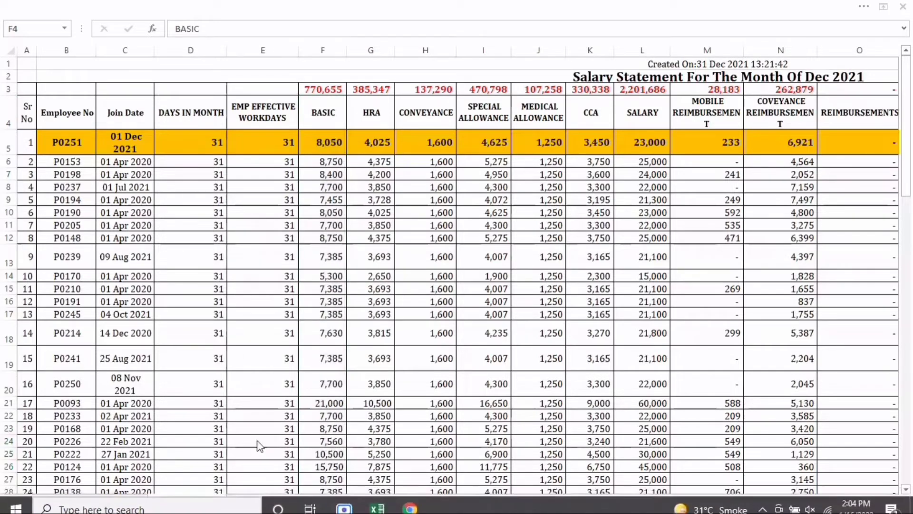
# - Examine the BASIC pay of the first employee listed on Sheet1 in the November 2020 and December 2020 sheets
pyautogui.click(248, 502)
pyautogui.click(231, 259)
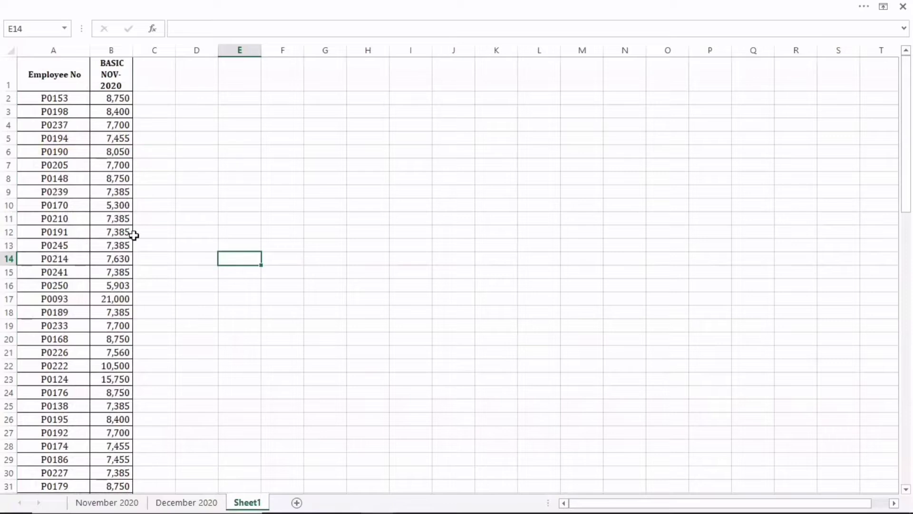
pyautogui.click(56, 97)
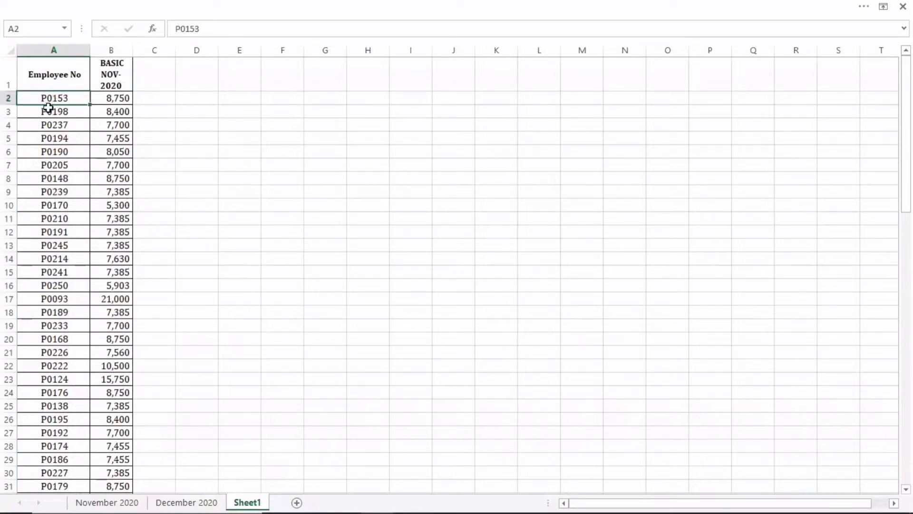
pyautogui.click(190, 503)
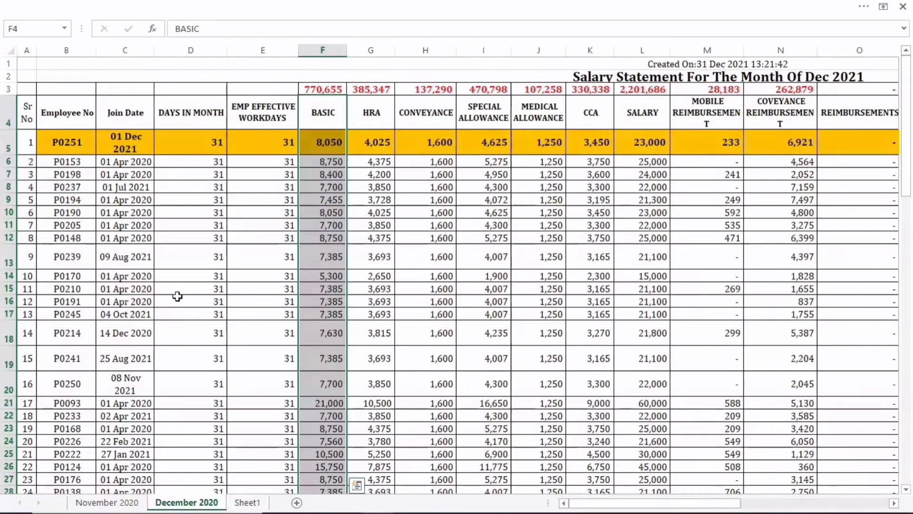
pyautogui.click(65, 161)
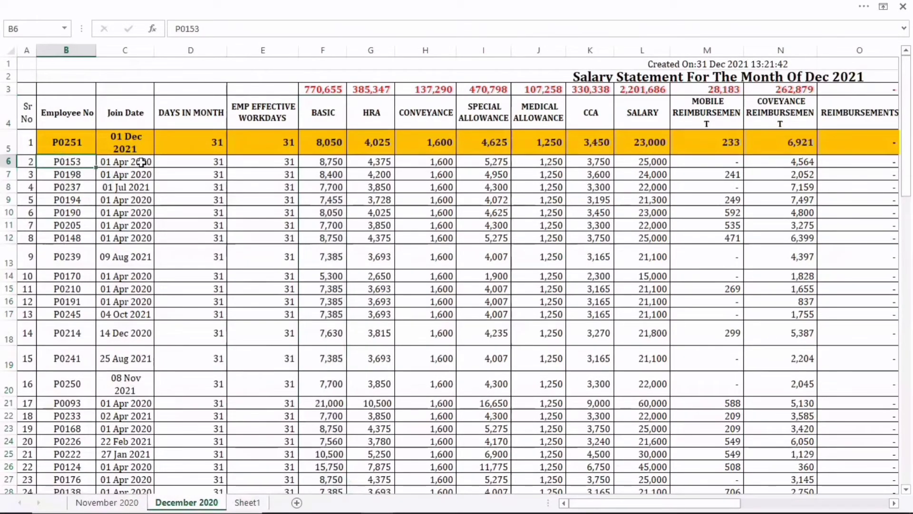
pyautogui.click(321, 162)
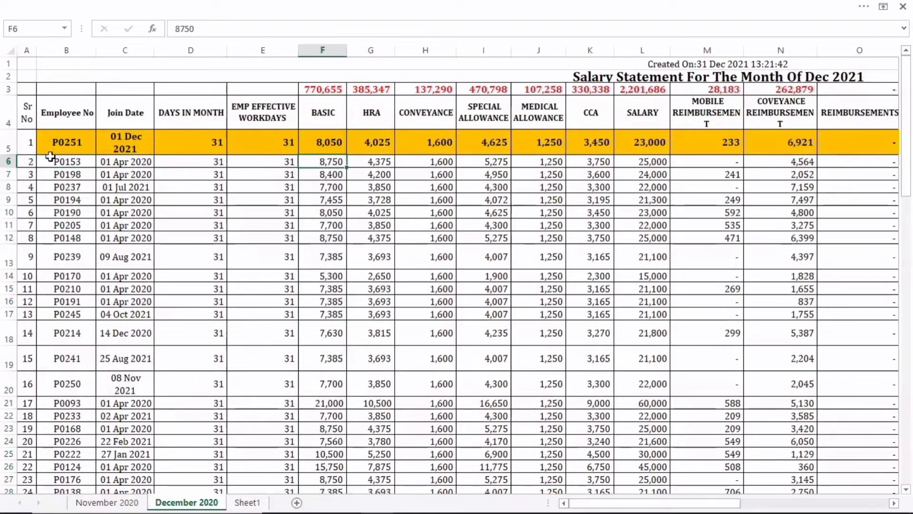
pyautogui.moveTo(50, 157); pyautogui.dragTo(324, 162)
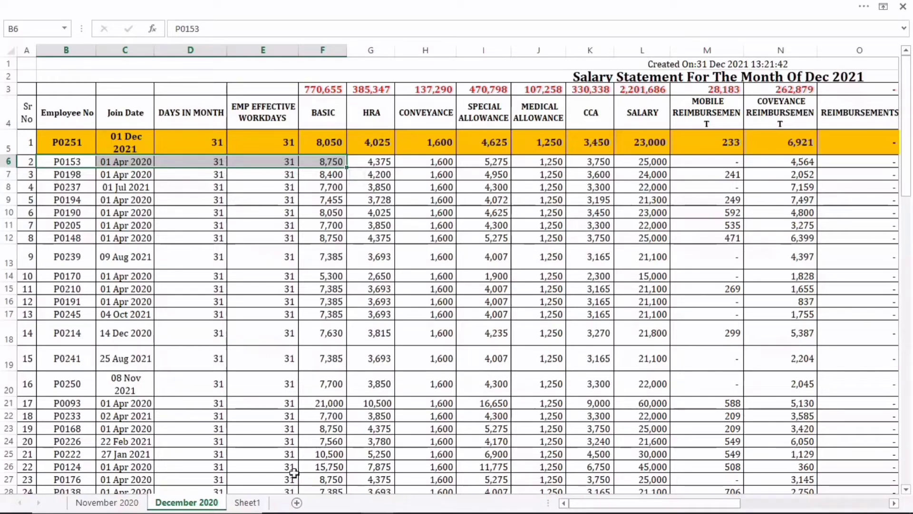
pyautogui.click(106, 503)
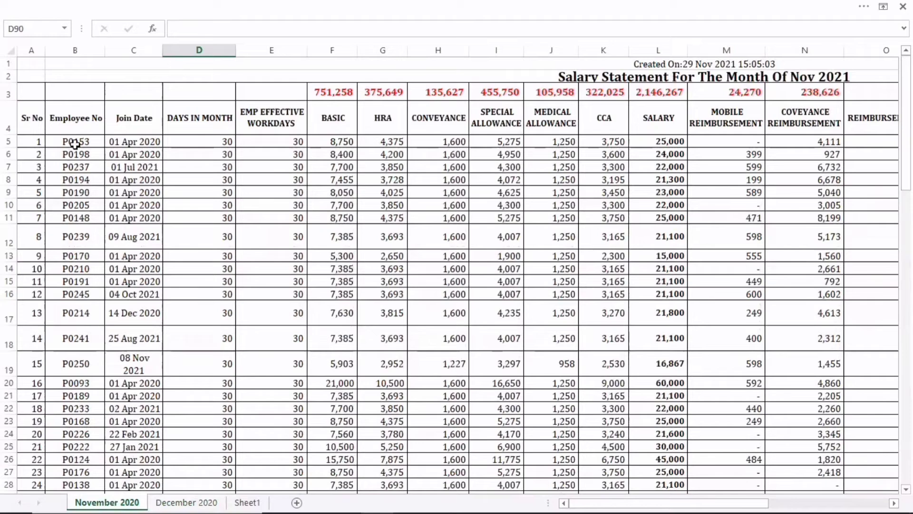
pyautogui.moveTo(76, 144); pyautogui.dragTo(370, 139)
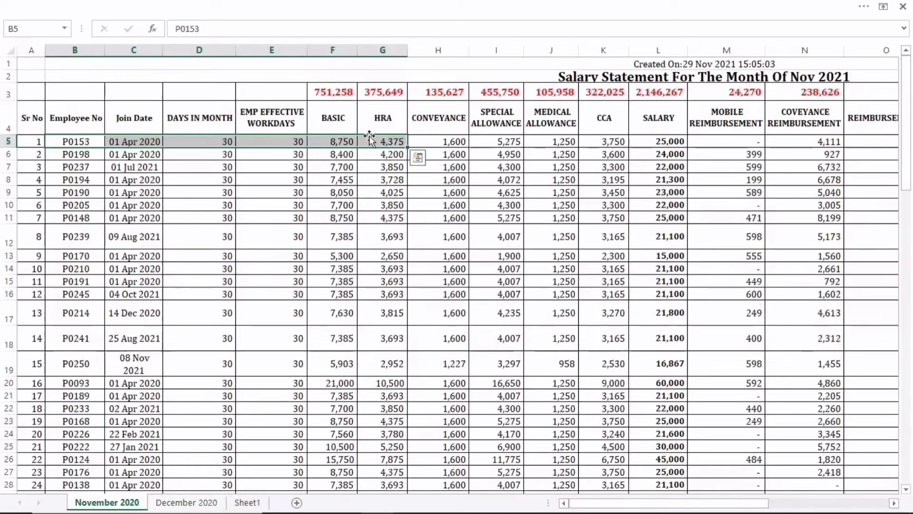
pyautogui.click(204, 503)
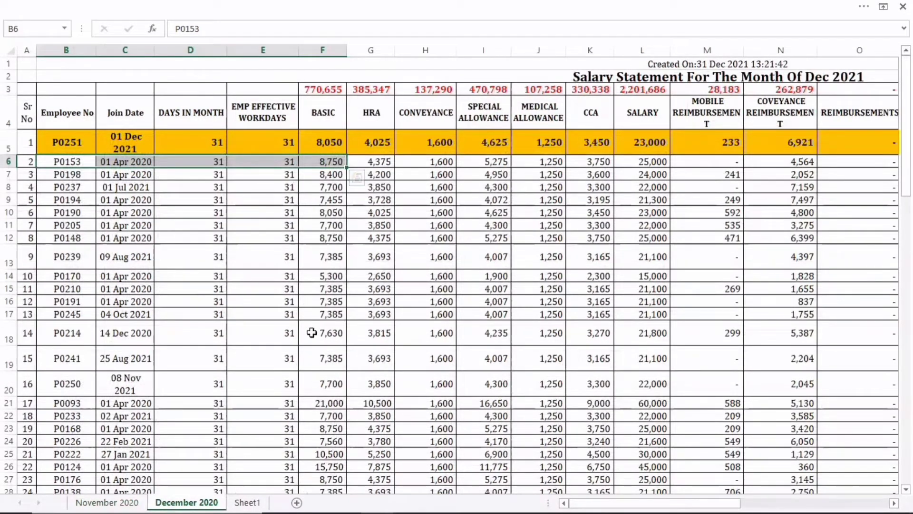
pyautogui.click(313, 340)
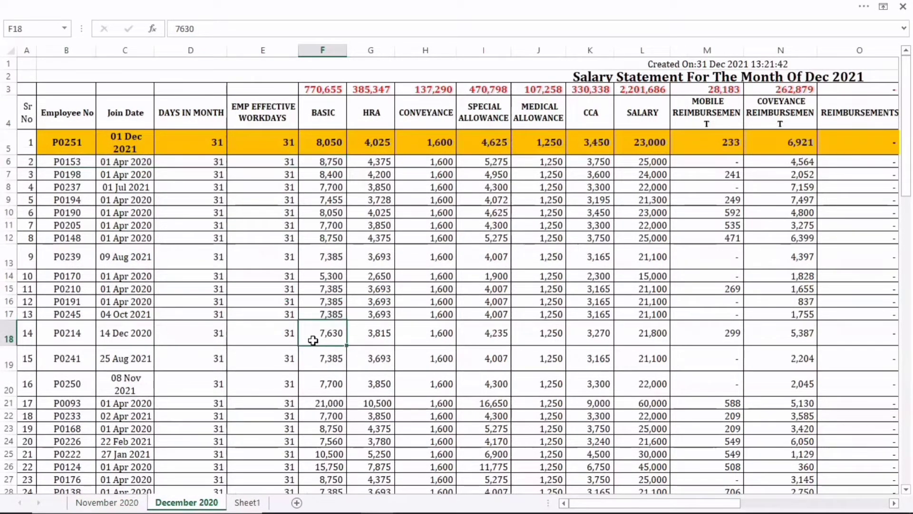
# - Enter the header Basic Dec-2020 in cell C1 of Sheet1, with a line break after Basic
pyautogui.click(247, 502)
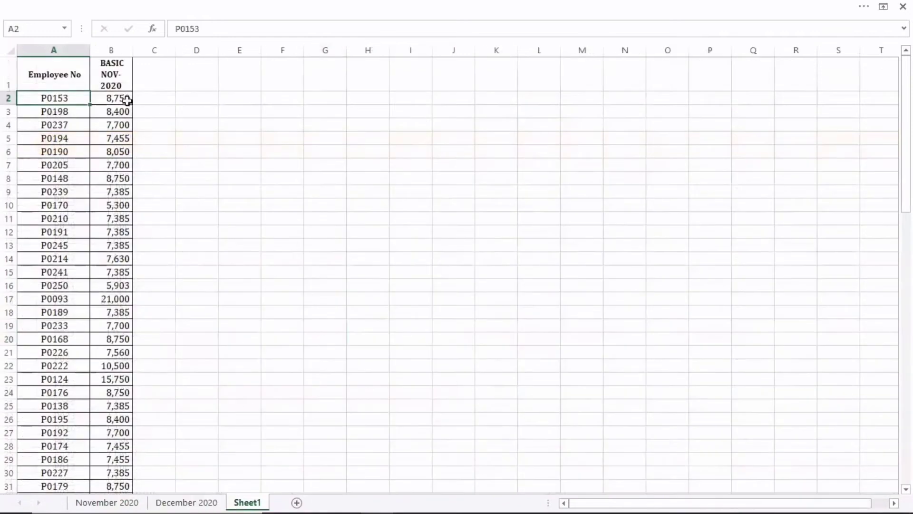
pyautogui.click(152, 72)
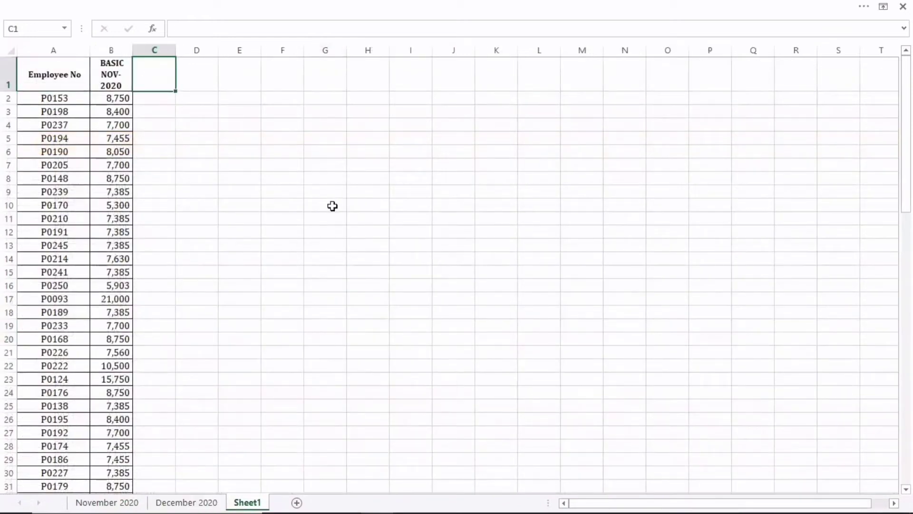
pyautogui.write('D')
pyautogui.write('asic')
pyautogui.hotkey('alt', 'Return')
pyautogui.write('Nov')
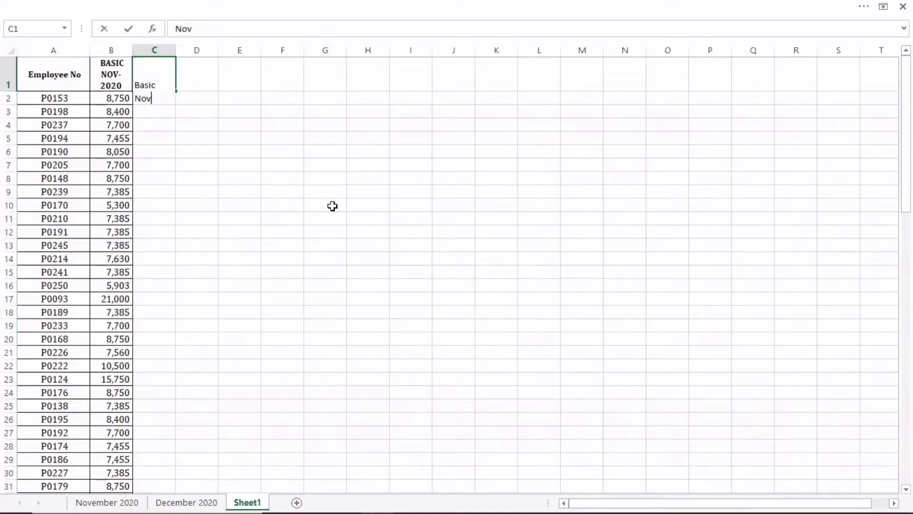
pyautogui.press('BackSpace')
pyautogui.press('BackSpace')
pyautogui.press('BackSpace')
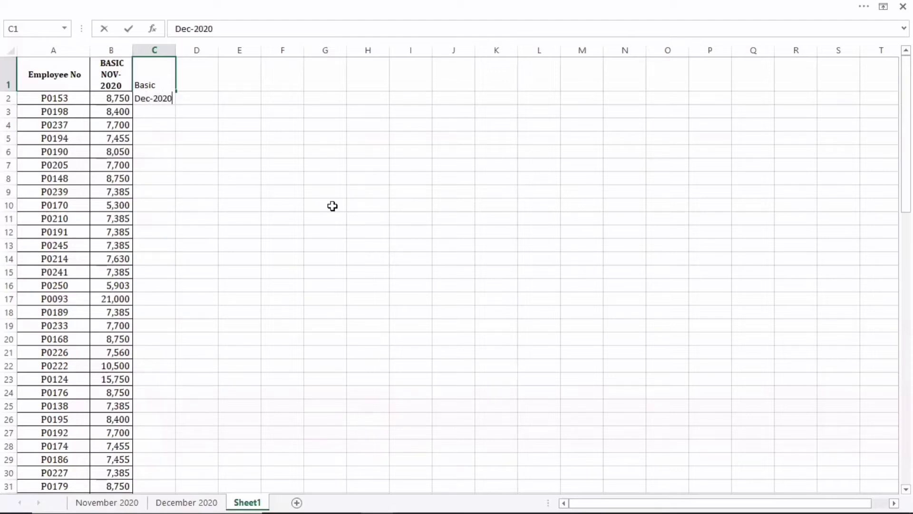
pyautogui.press('Return')
# - Copy the formatting of header cell B1 to cell C1 with Format Painter
pyautogui.click(111, 72)
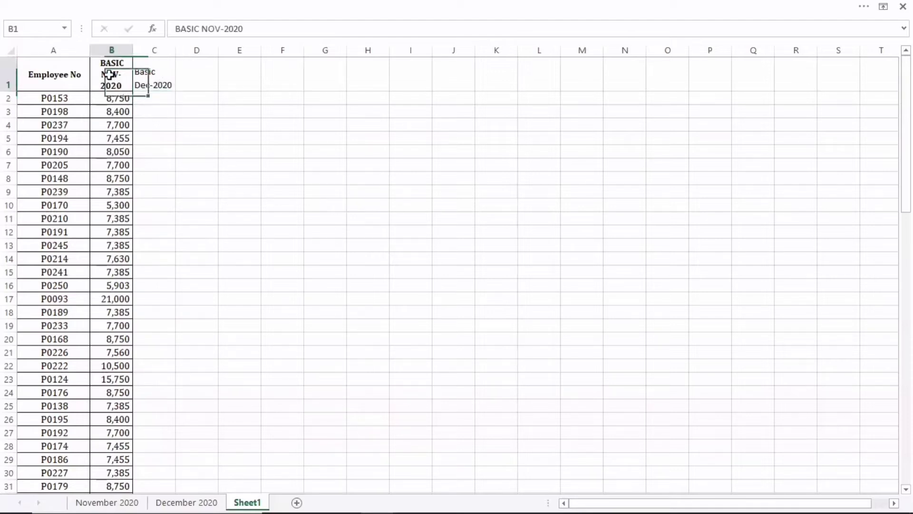
pyautogui.click(113, 7)
pyautogui.click(71, 67)
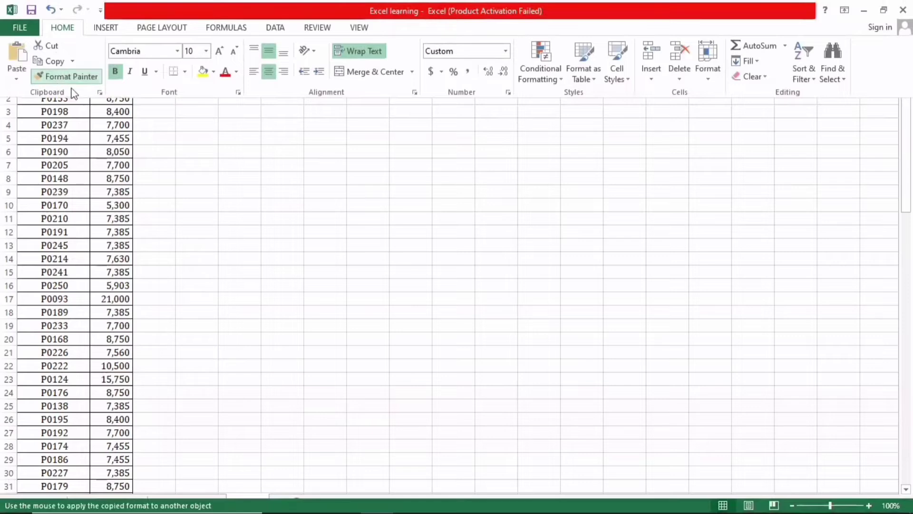
pyautogui.click(155, 77)
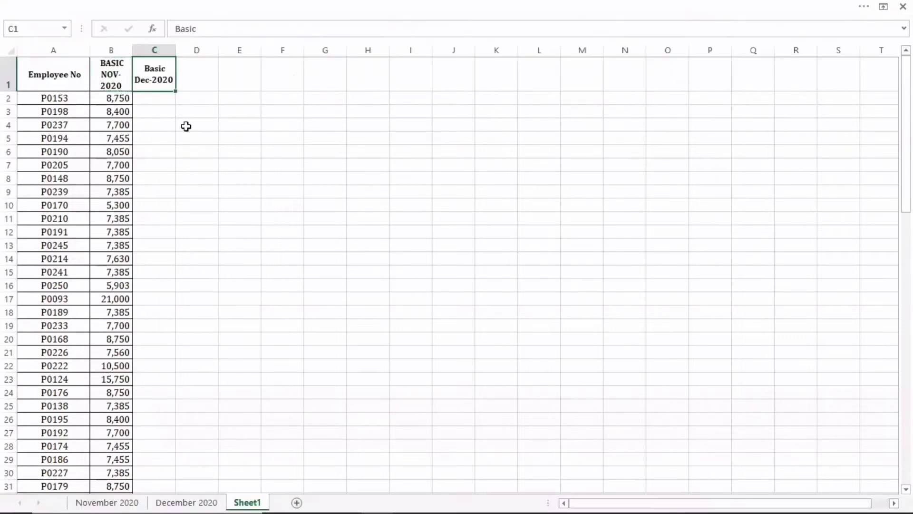
# - Capitalise the month in the C1 header so that it reads Basic DEC-2020
pyautogui.doubleClick(150, 79)
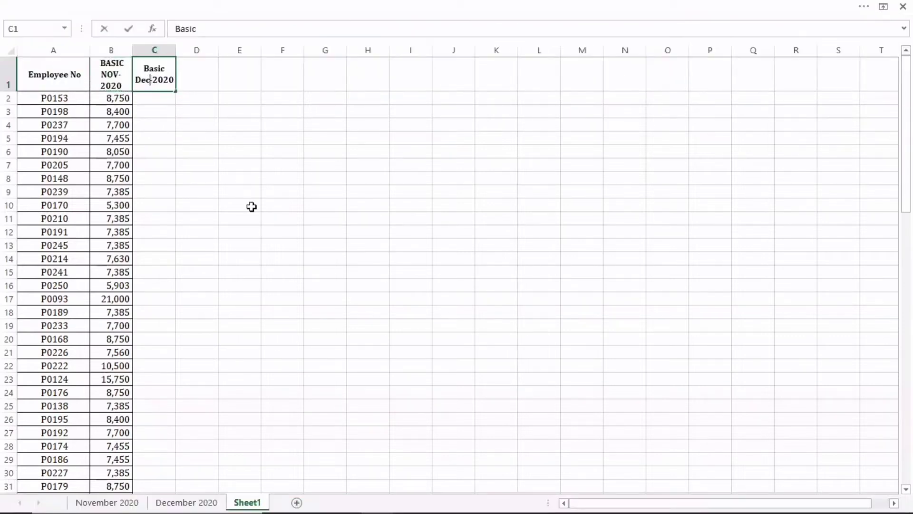
pyautogui.press('BackSpace')
pyautogui.press('BackSpace')
pyautogui.write('EC')
pyautogui.press('Return')
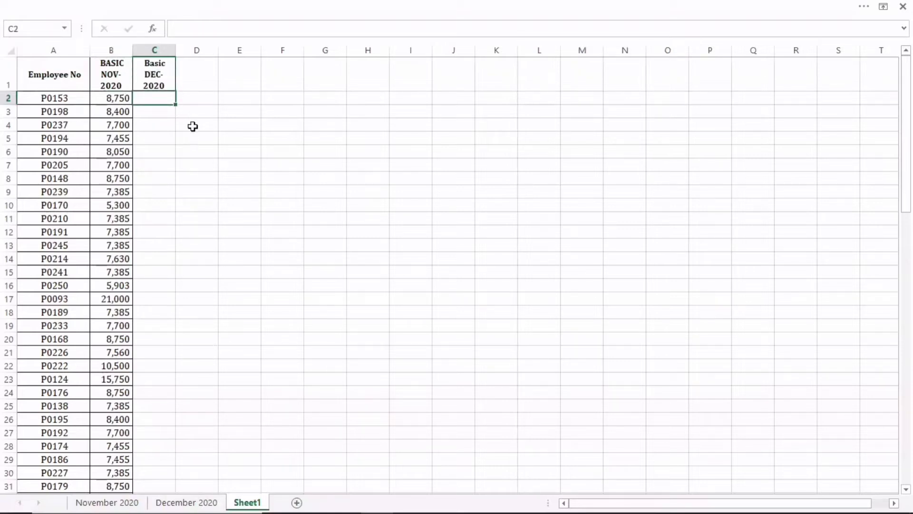
# - Enter the formula =VLOOKUP(A2,December_2020,5,0) in cell C2 to fetch the employee's December BASIC pay
pyautogui.write('=vl')
pyautogui.press('Tab')
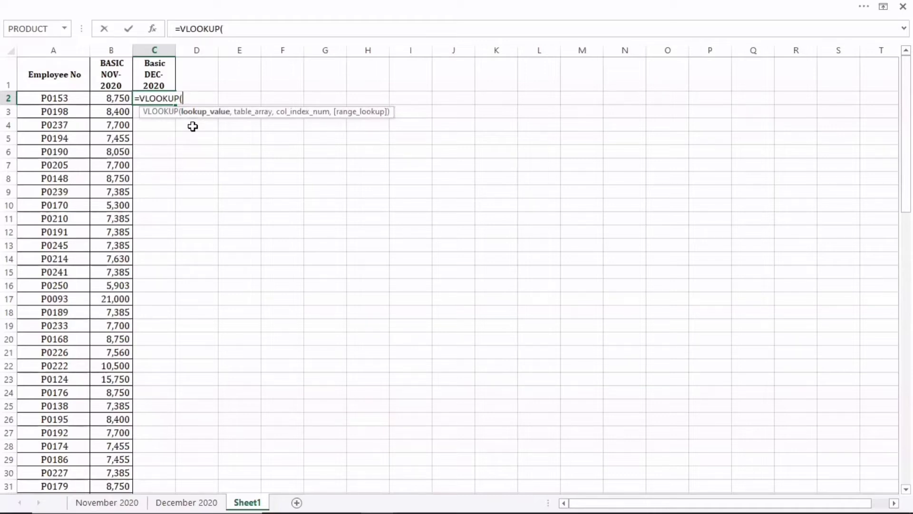
pyautogui.click(35, 98)
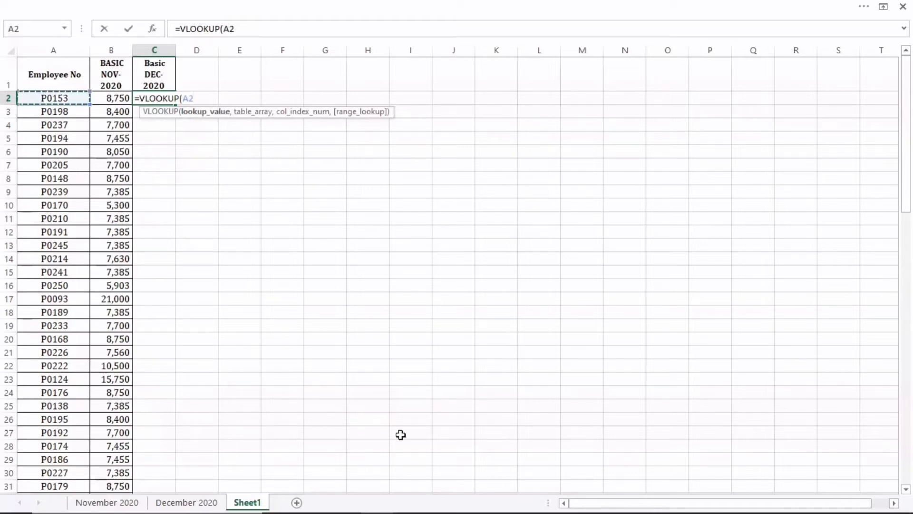
pyautogui.write(',d')
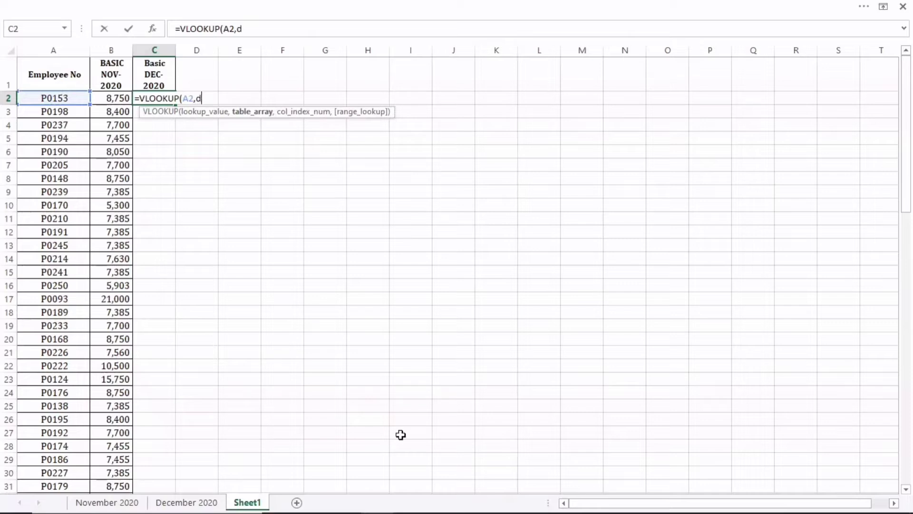
pyautogui.write('ece')
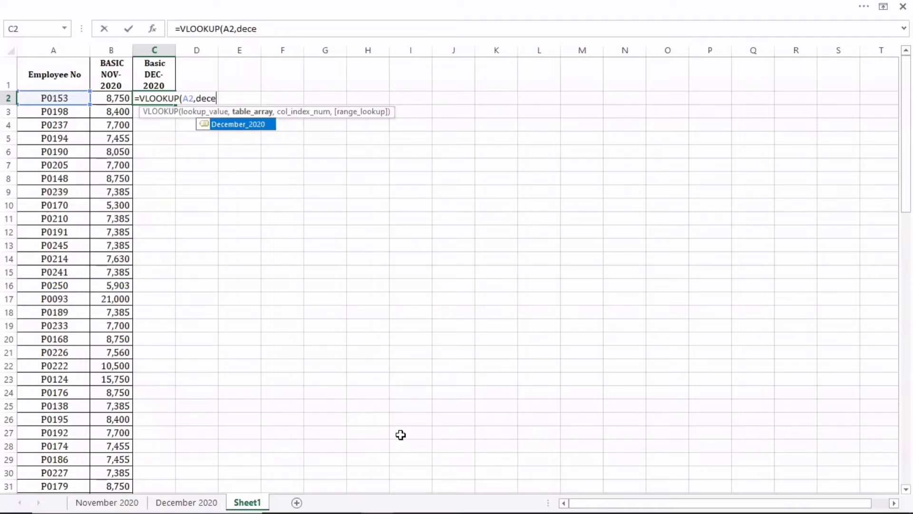
pyautogui.press('Tab')
pyautogui.write(',')
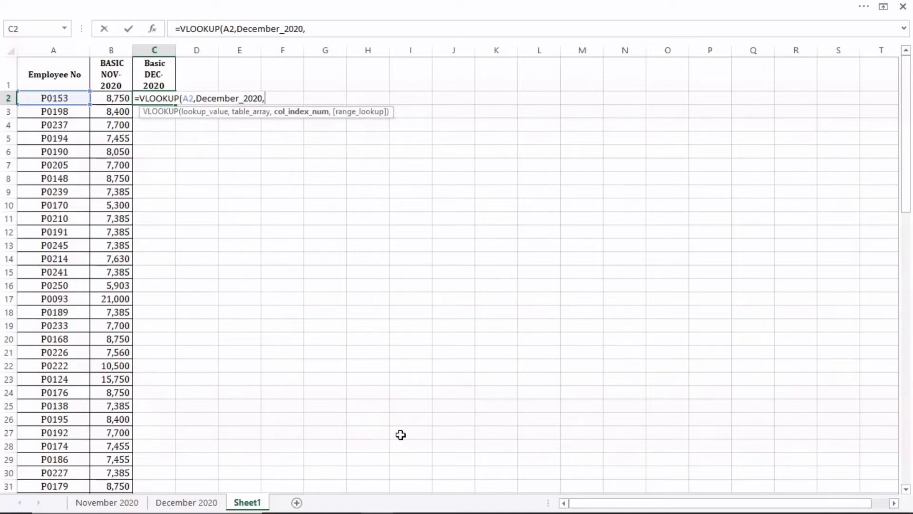
pyautogui.write('5,')
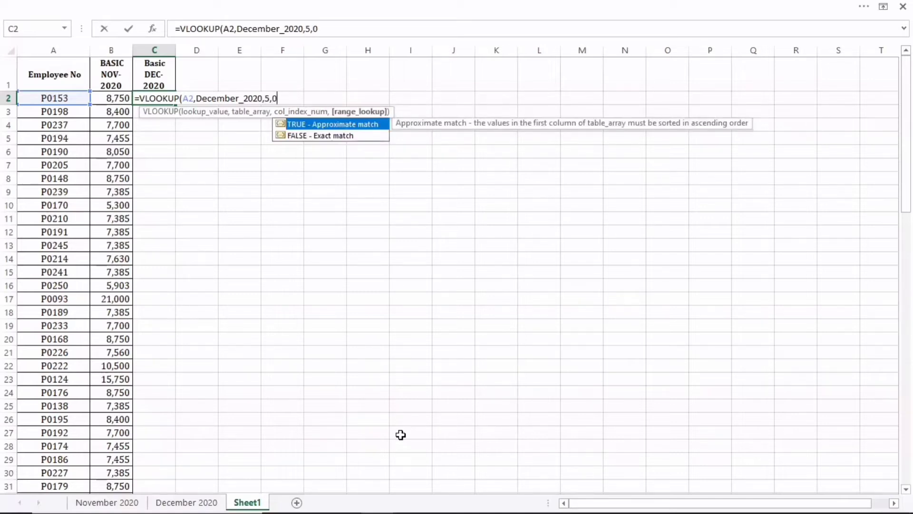
pyautogui.write('0)')
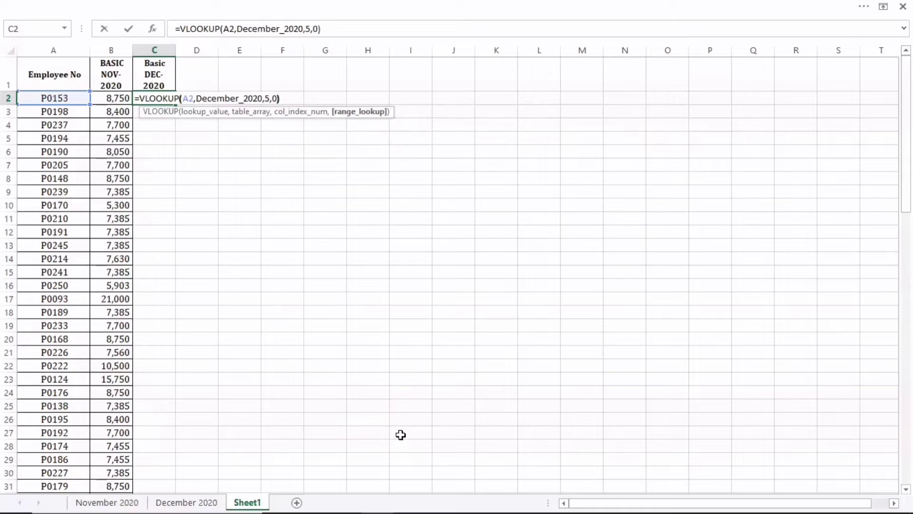
pyautogui.press('Return')
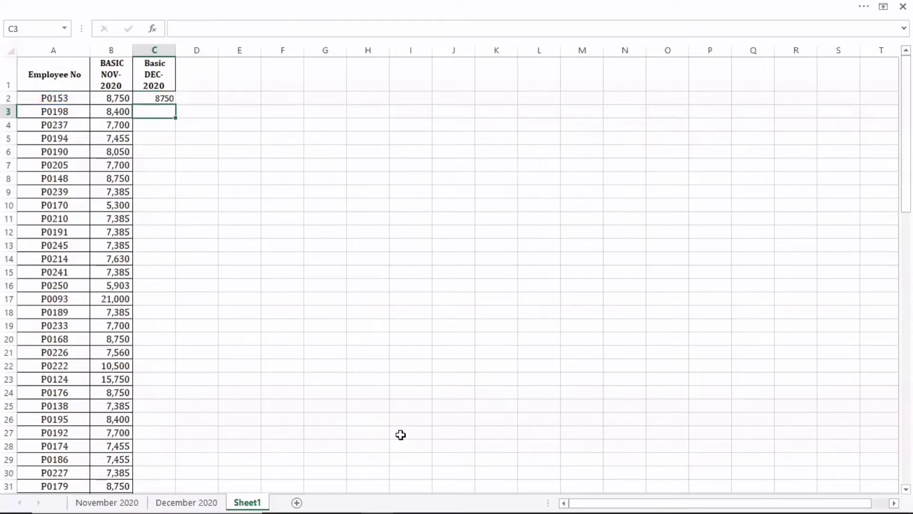
# - Fill the C2 lookup formula down column C for all employees and inspect the result in C18
pyautogui.click(78, 96)
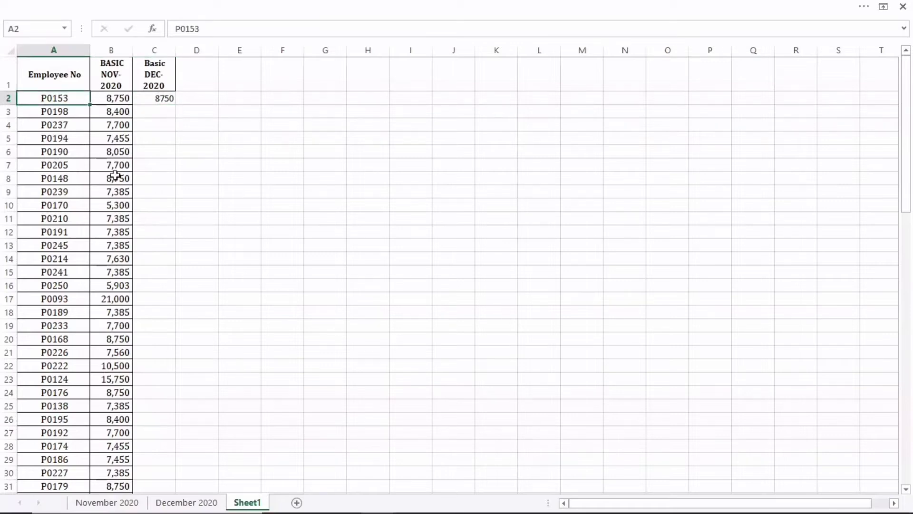
pyautogui.click(170, 98)
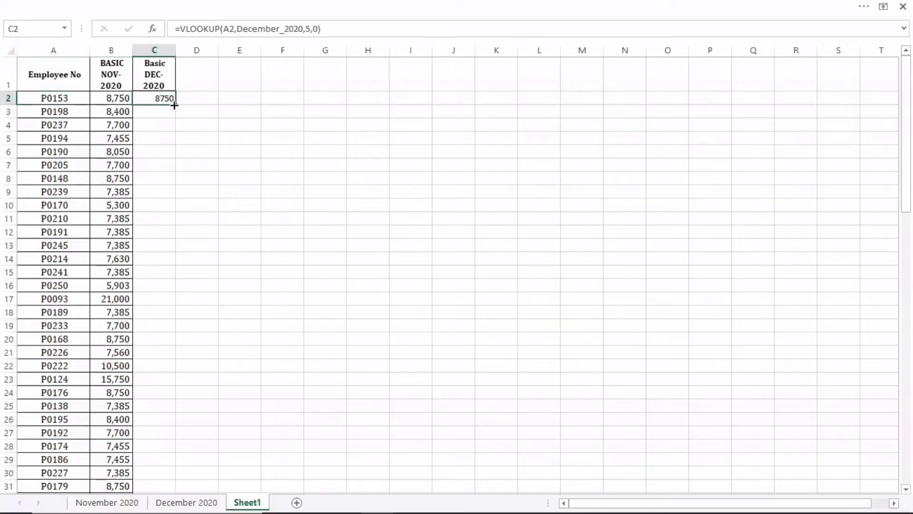
pyautogui.doubleClick(175, 105)
pyautogui.scroll(-16, 218, 281)
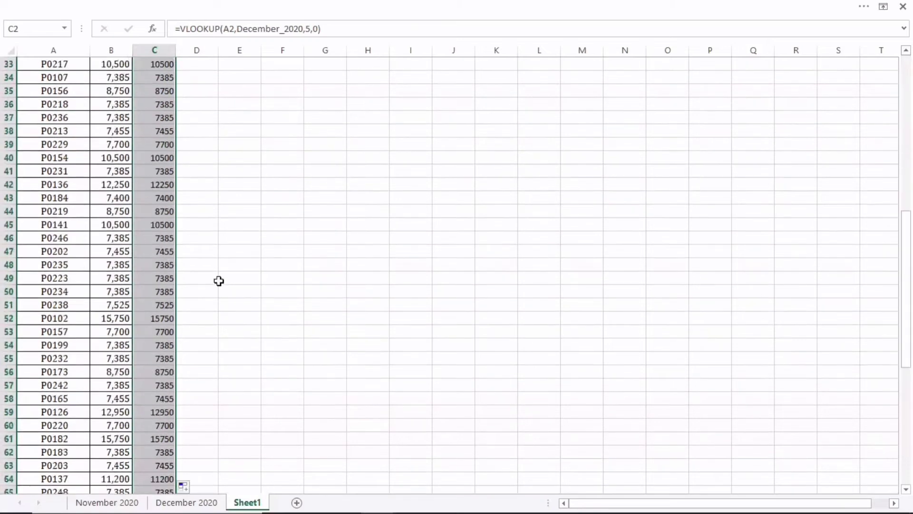
pyautogui.scroll(9, 219, 281)
pyautogui.scroll(5, 175, 354)
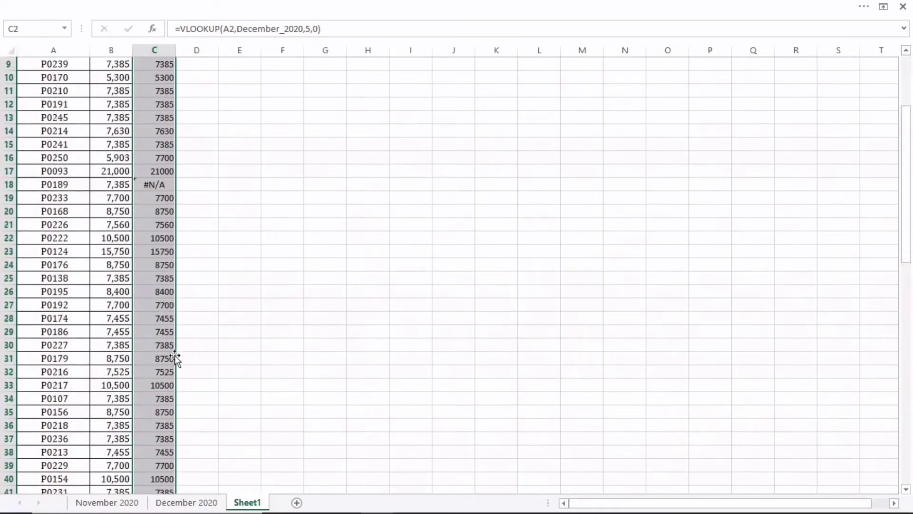
pyautogui.click(159, 185)
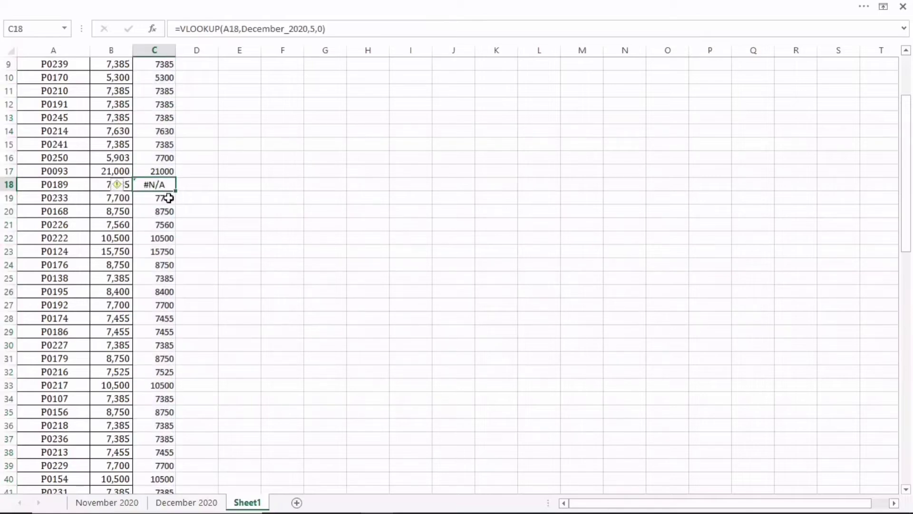
# - Delete the total row 87 below the last employee on Sheet1
pyautogui.scroll(-19, 169, 198)
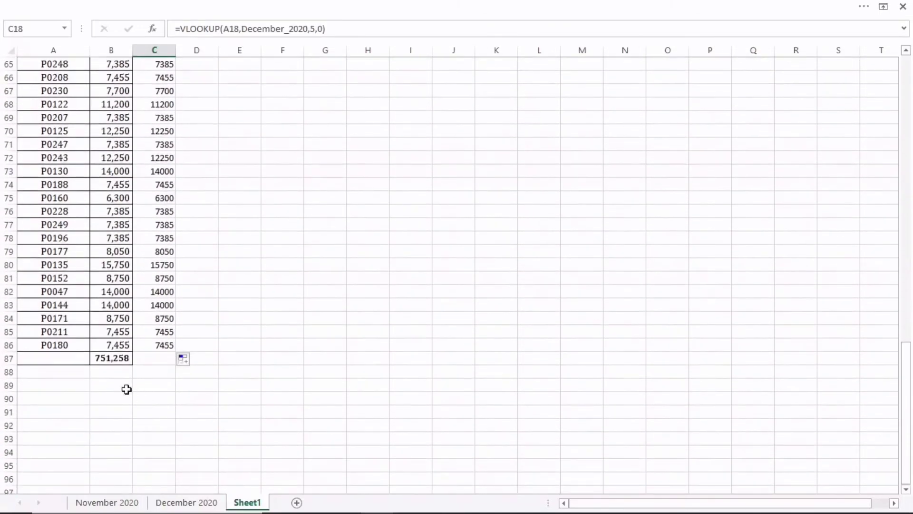
pyautogui.click(10, 359)
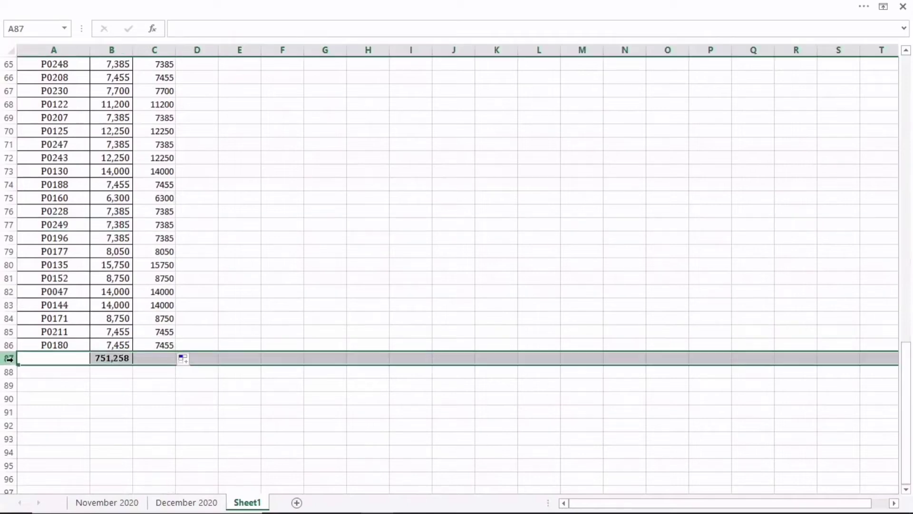
pyautogui.click(583, 5)
pyautogui.click(675, 54)
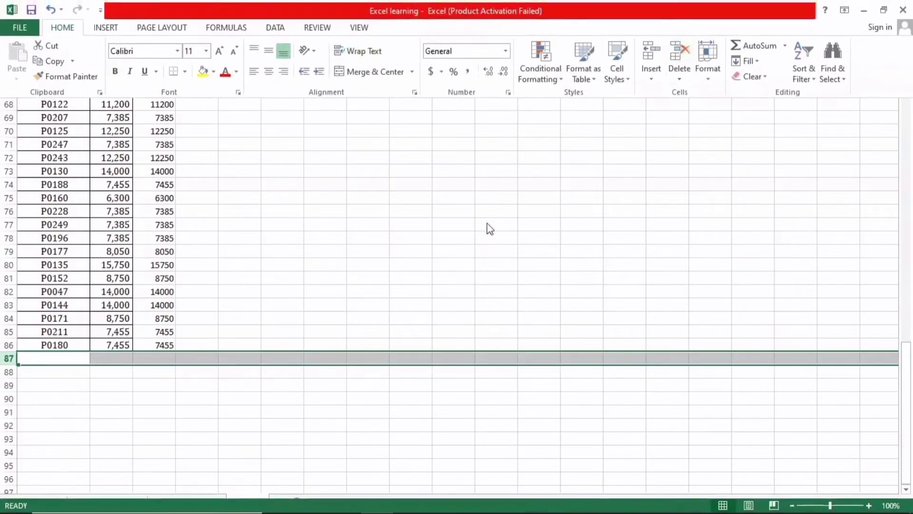
# - Copy the number and border formatting of cell B2 onto the December BASIC values in column C, starting at C2
pyautogui.click(228, 334)
pyautogui.scroll(20, 226, 338)
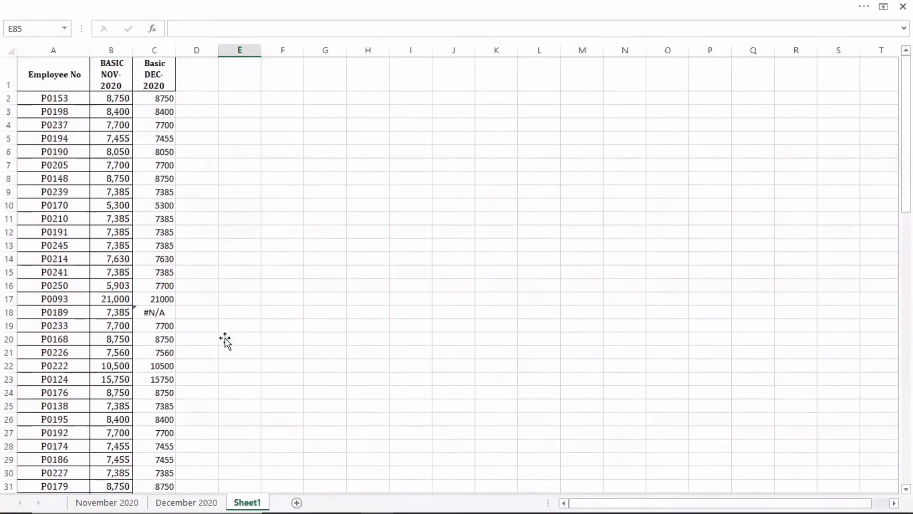
pyautogui.click(126, 99)
pyautogui.click(61, 7)
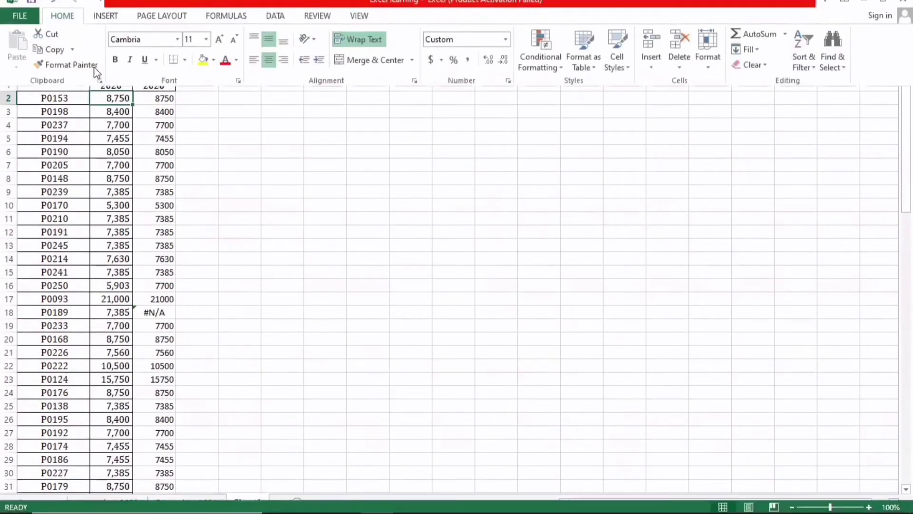
pyautogui.click(84, 79)
pyautogui.click(167, 122)
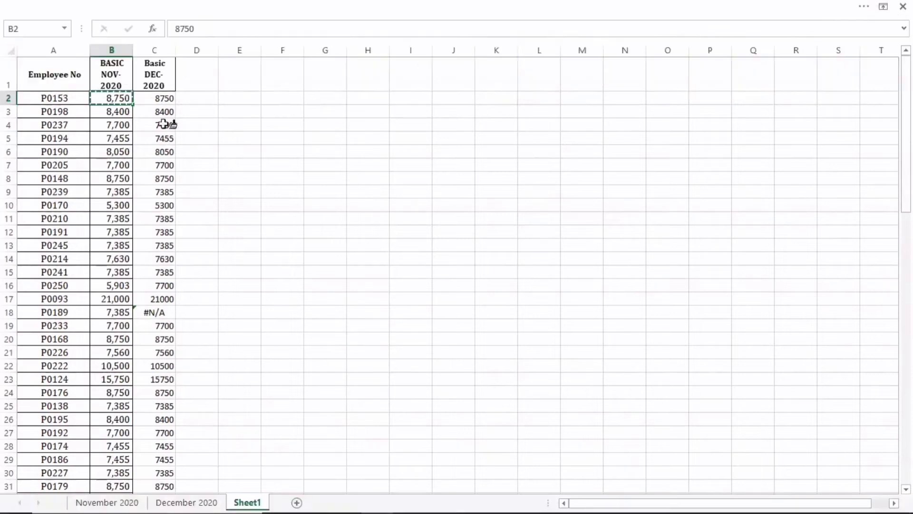
pyautogui.moveTo(169, 98)
pyautogui.mouseDown()
pyautogui.moveTo(164, 511)
pyautogui.moveTo(165, 467)
pyautogui.moveTo(164, 479)
pyautogui.mouseUp()
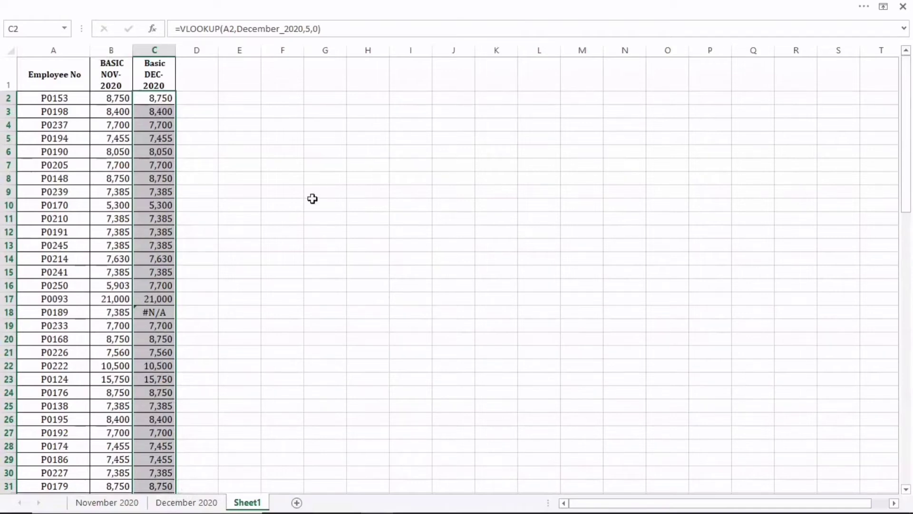
pyautogui.click(283, 153)
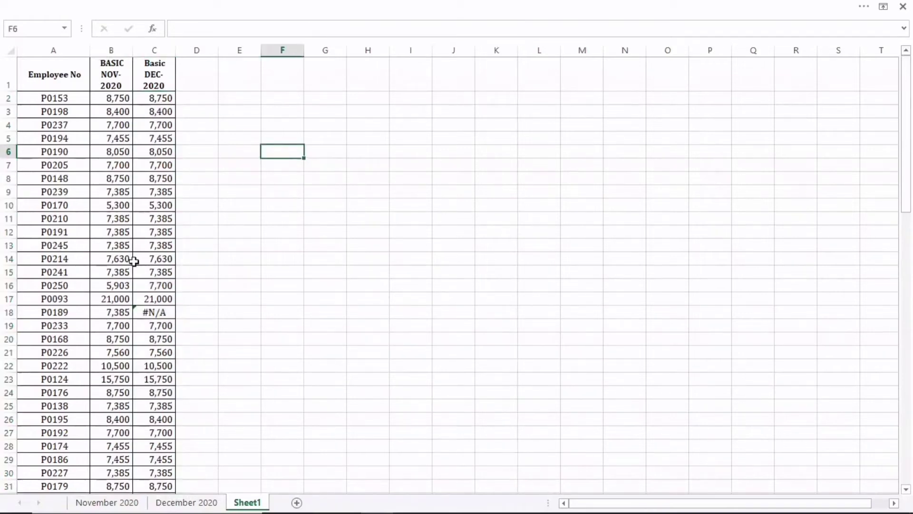
pyautogui.click(79, 98)
pyautogui.click(118, 99)
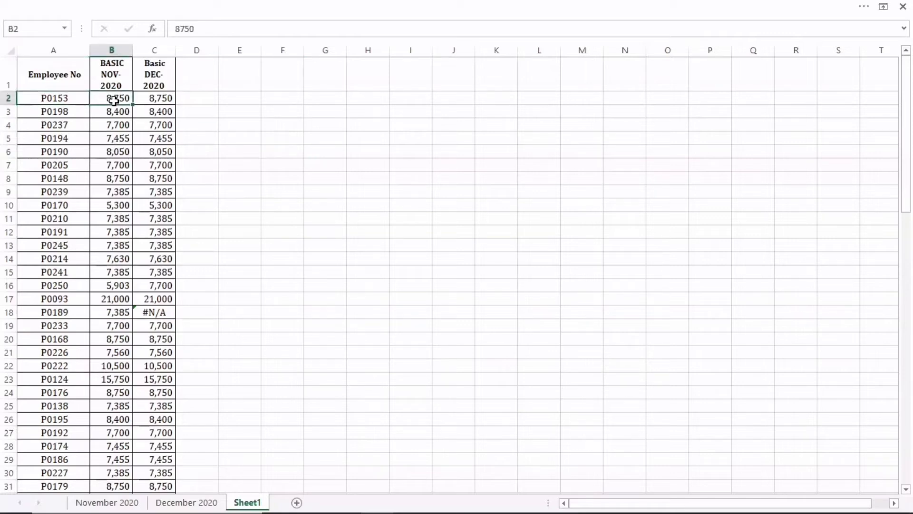
pyautogui.click(154, 99)
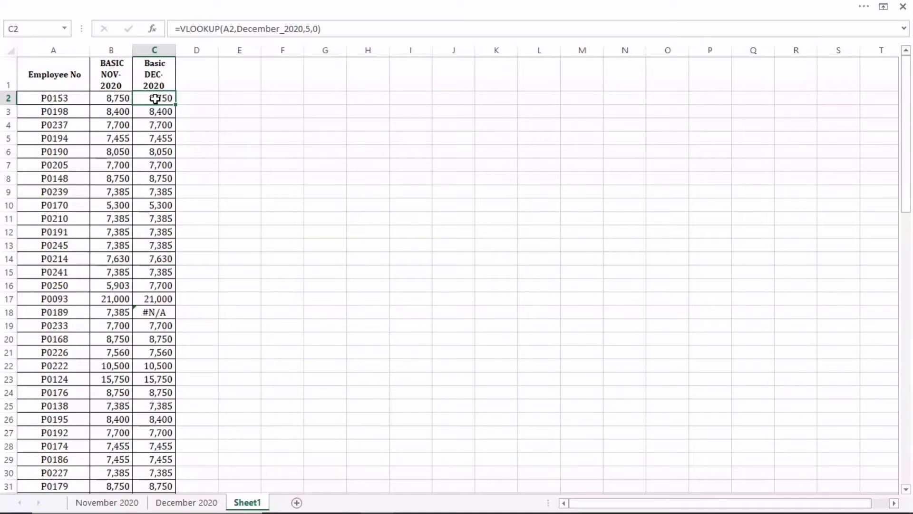
pyautogui.click(142, 180)
# - Create a PivotTable from Sheet1!$A$1:$C$86 and place it on the existing worksheet at cell G1
pyautogui.click(96, 168)
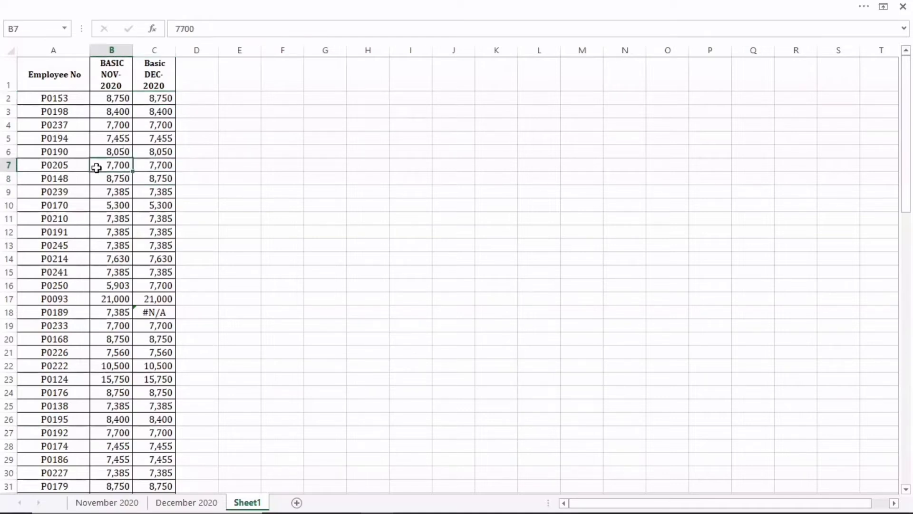
pyautogui.click(153, 4)
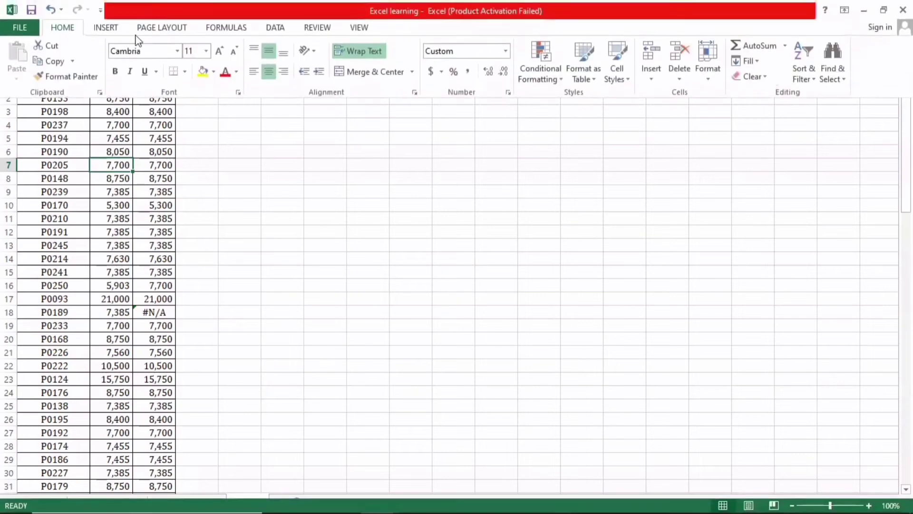
pyautogui.click(109, 28)
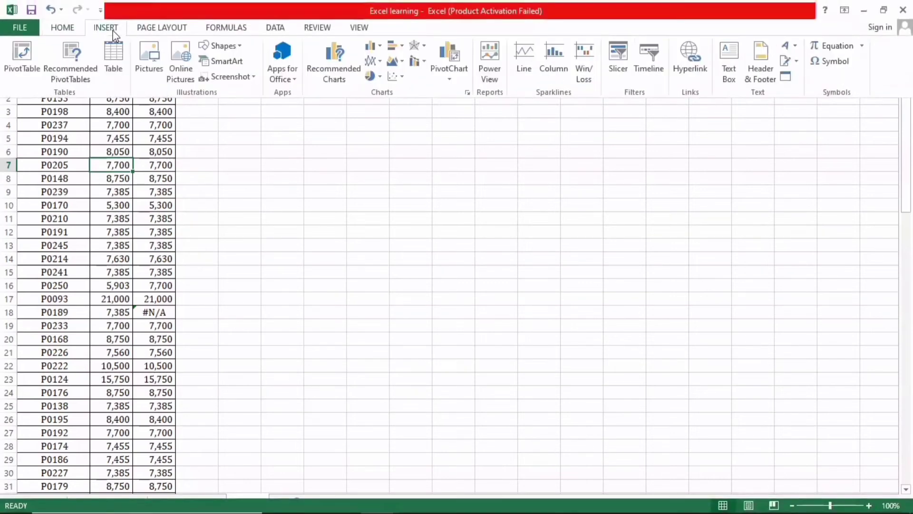
pyautogui.click(26, 64)
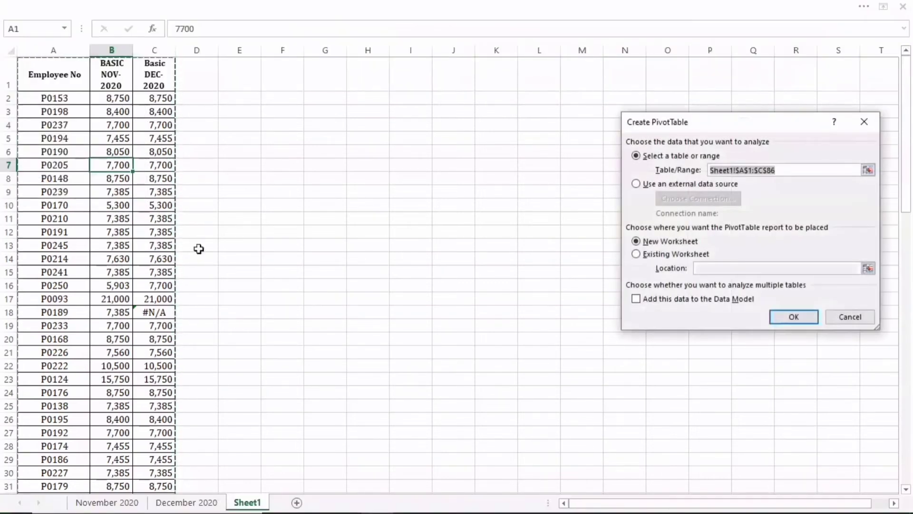
pyautogui.moveTo(683, 123); pyautogui.dragTo(705, 97)
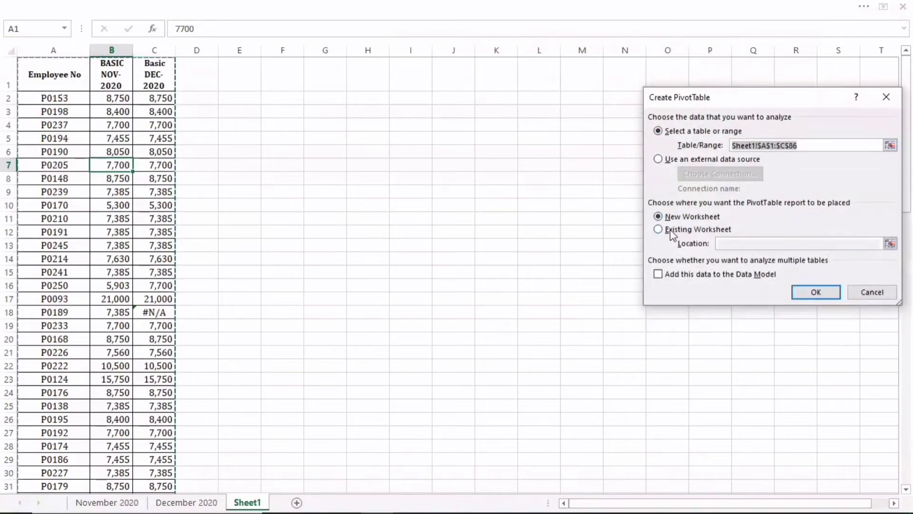
pyautogui.click(672, 233)
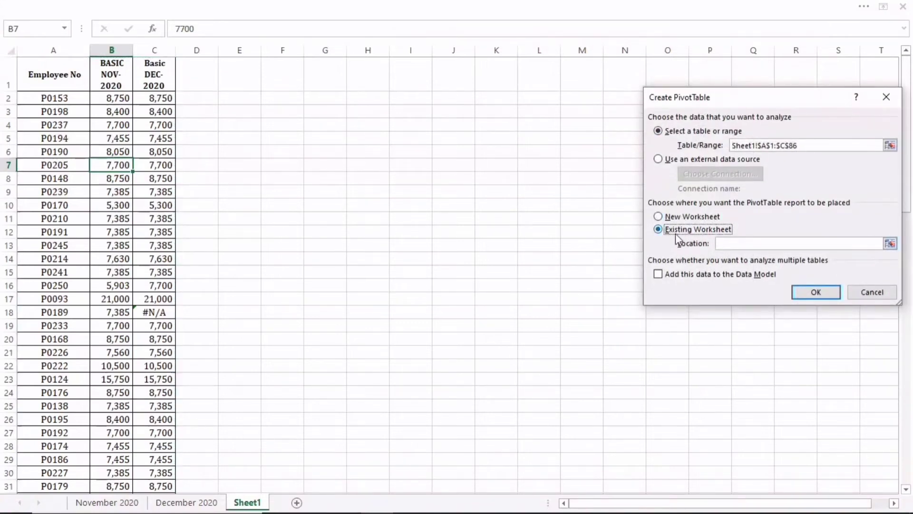
pyautogui.click(720, 243)
pyautogui.click(331, 76)
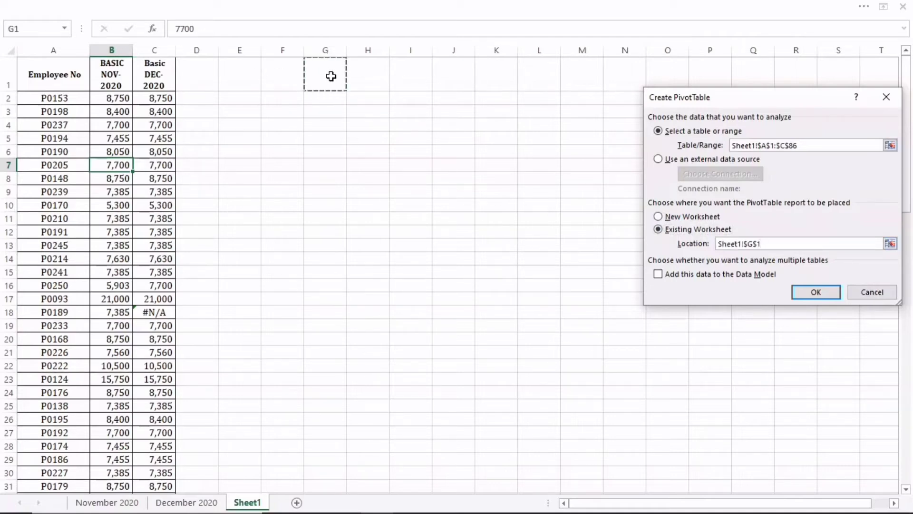
pyautogui.click(837, 296)
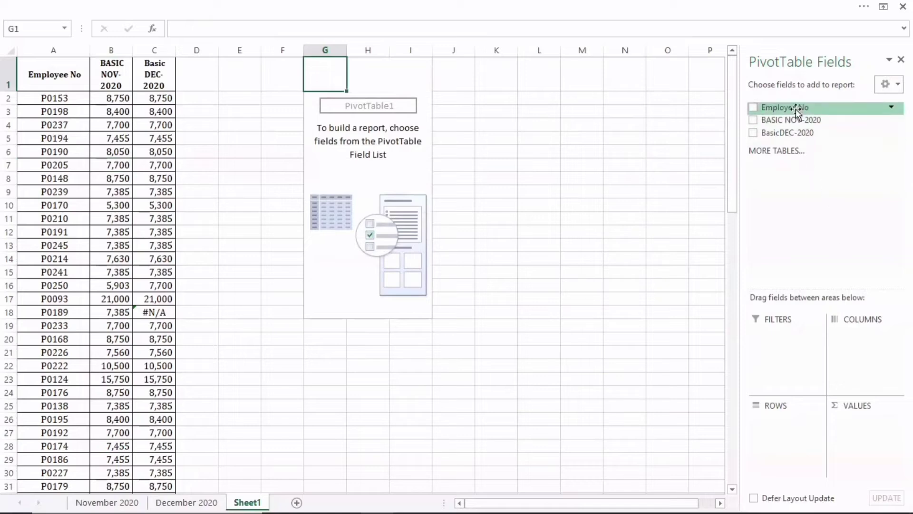
# - Lay out the PivotTable with Employee No as rows and BASIC NOV-2020 and BasicDEC-2020 as values
pyautogui.moveTo(795, 110); pyautogui.dragTo(788, 435)
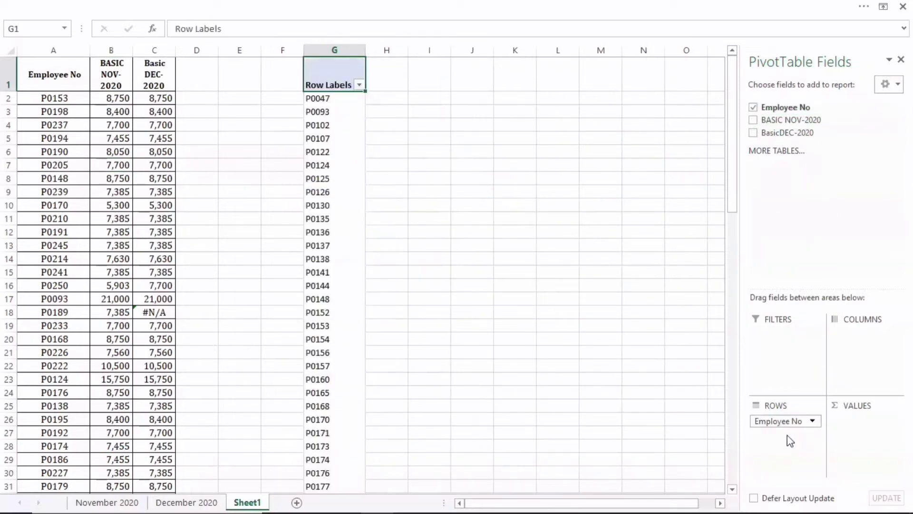
pyautogui.moveTo(780, 121); pyautogui.dragTo(867, 422)
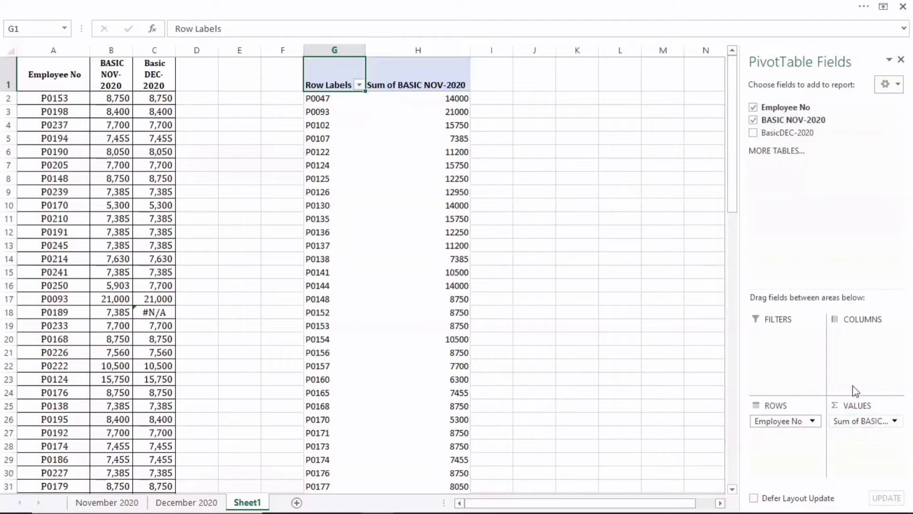
pyautogui.moveTo(783, 135); pyautogui.dragTo(807, 181)
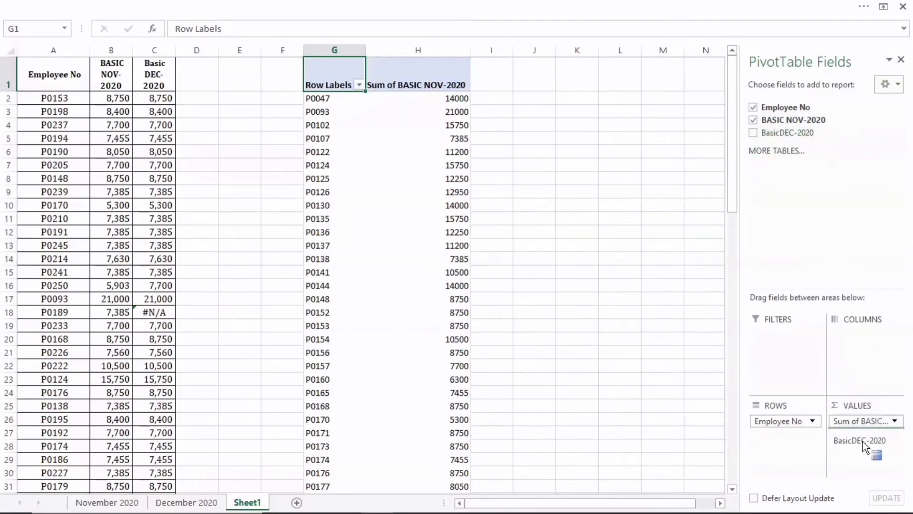
pyautogui.moveTo(863, 441); pyautogui.dragTo(863, 442)
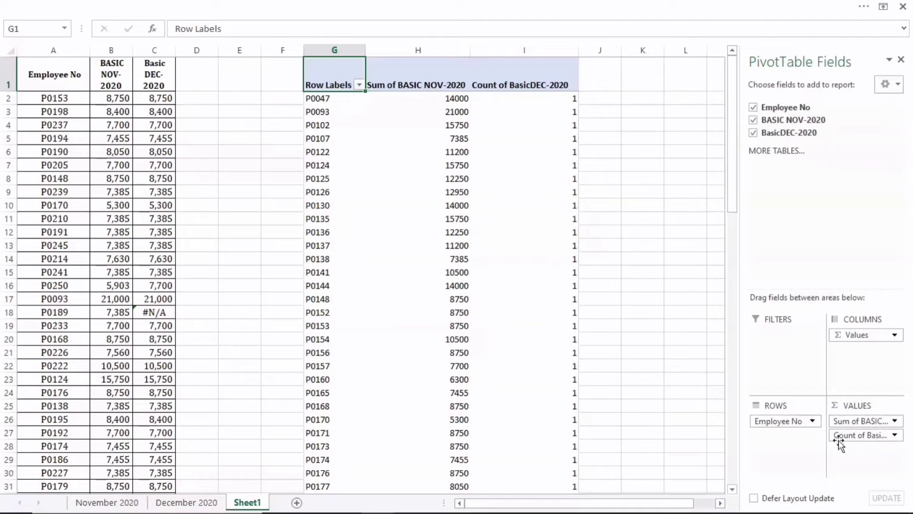
# - Summarize the BasicDEC-2020 value field by Sum
pyautogui.click(895, 437)
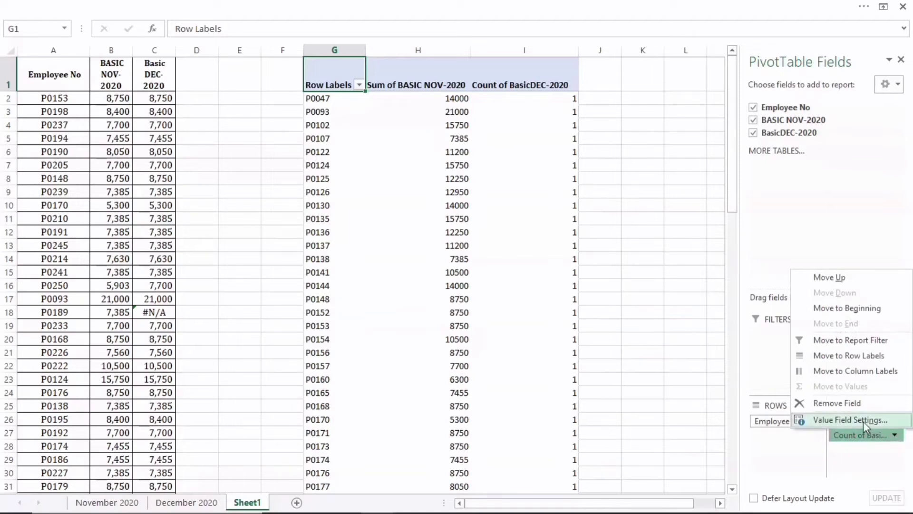
pyautogui.click(864, 421)
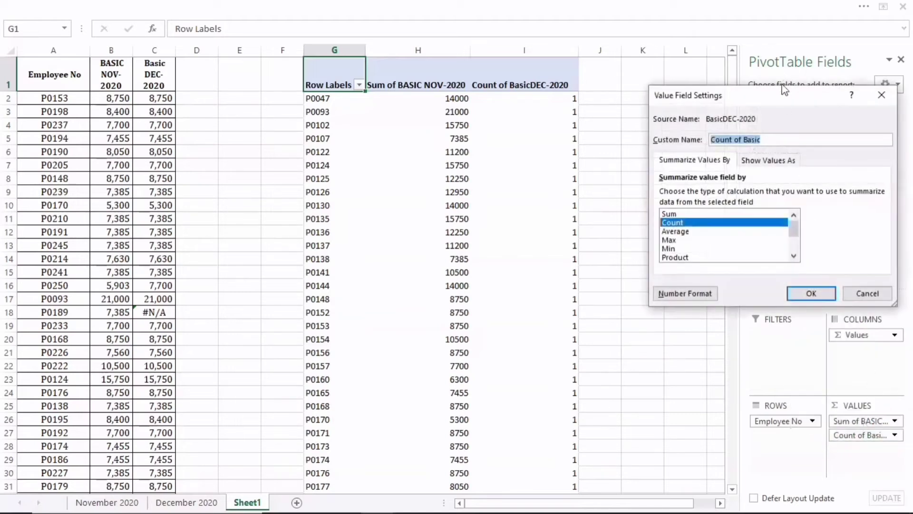
pyautogui.moveTo(785, 90); pyautogui.dragTo(745, 76)
pyautogui.click(655, 200)
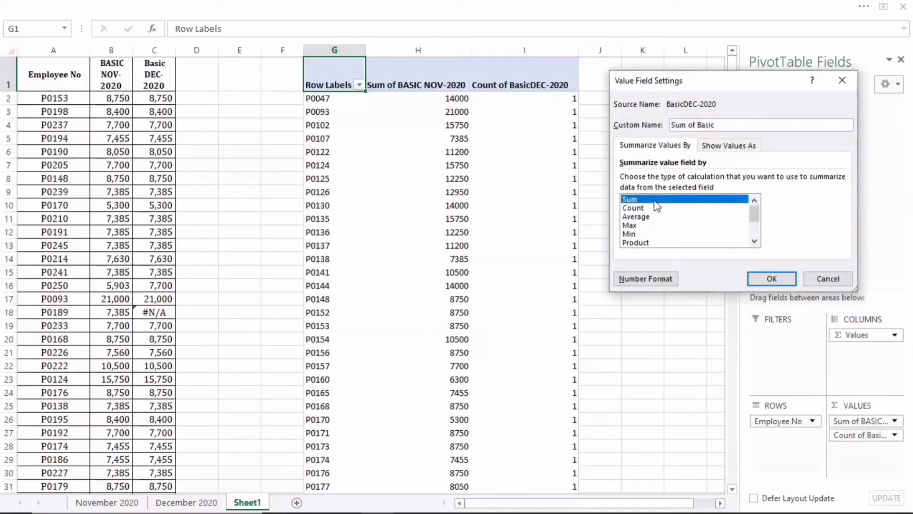
pyautogui.click(765, 279)
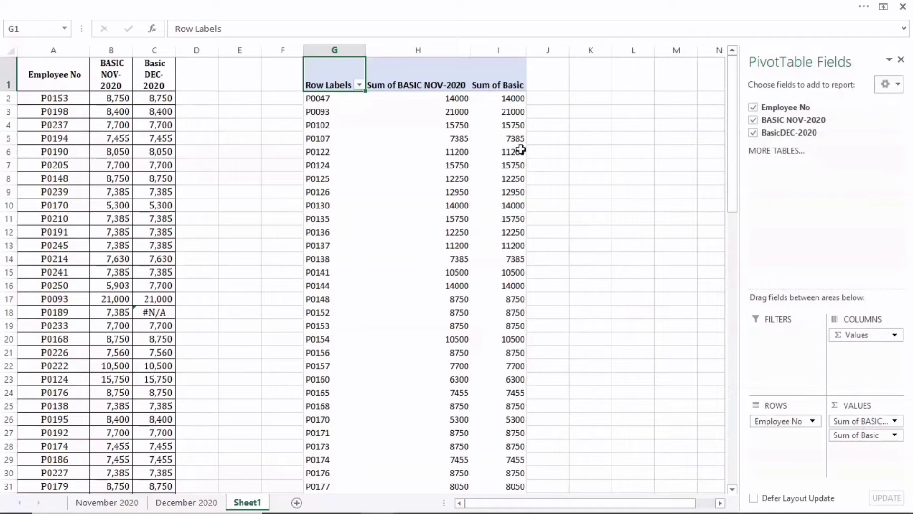
# - Examine the November and December BASIC columns of the PivotTable and the empty column beside them
pyautogui.click(457, 82)
pyautogui.click(490, 84)
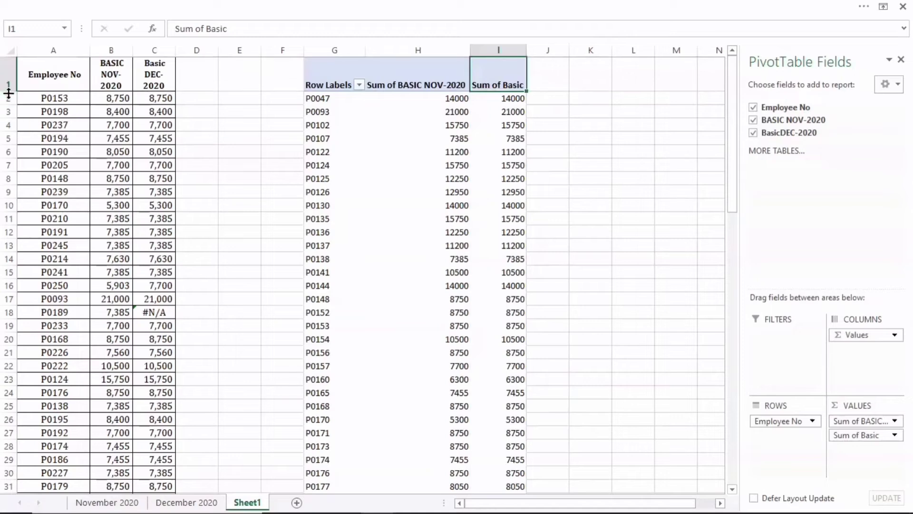
pyautogui.click(575, 135)
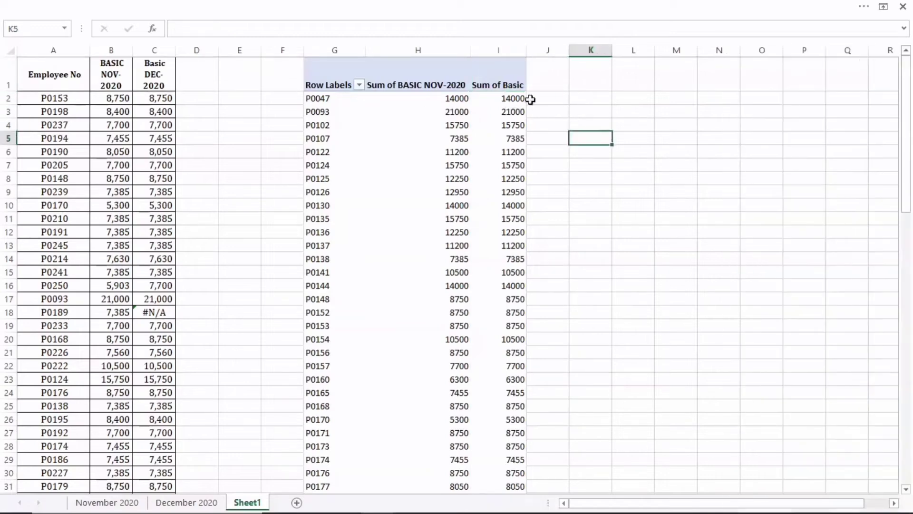
pyautogui.click(428, 85)
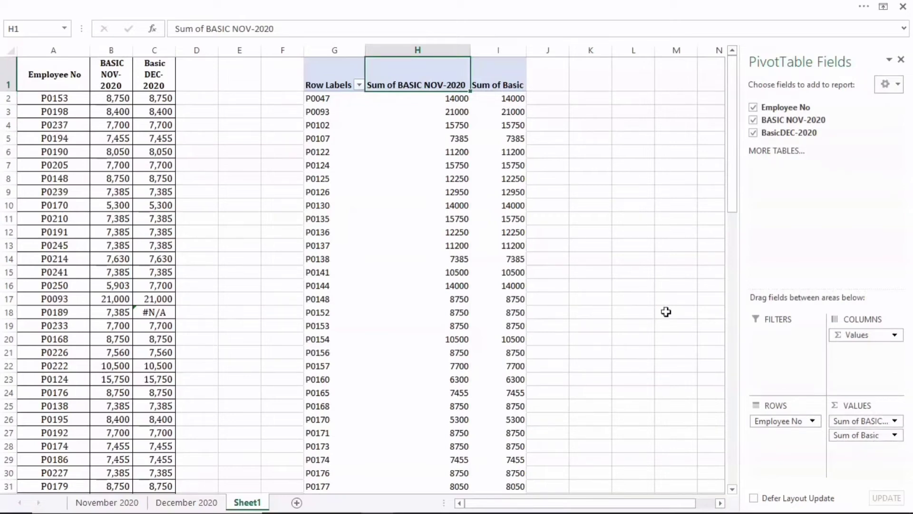
pyautogui.click(555, 87)
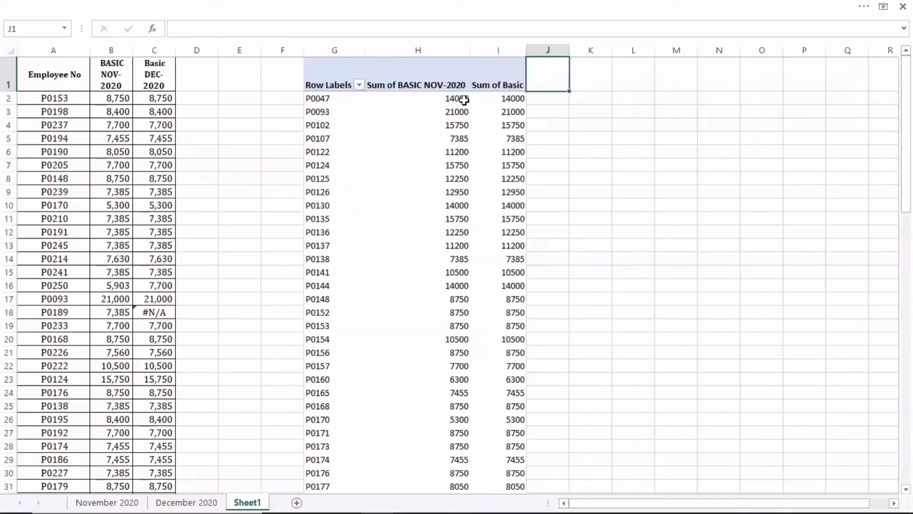
pyautogui.click(463, 100)
pyautogui.click(502, 101)
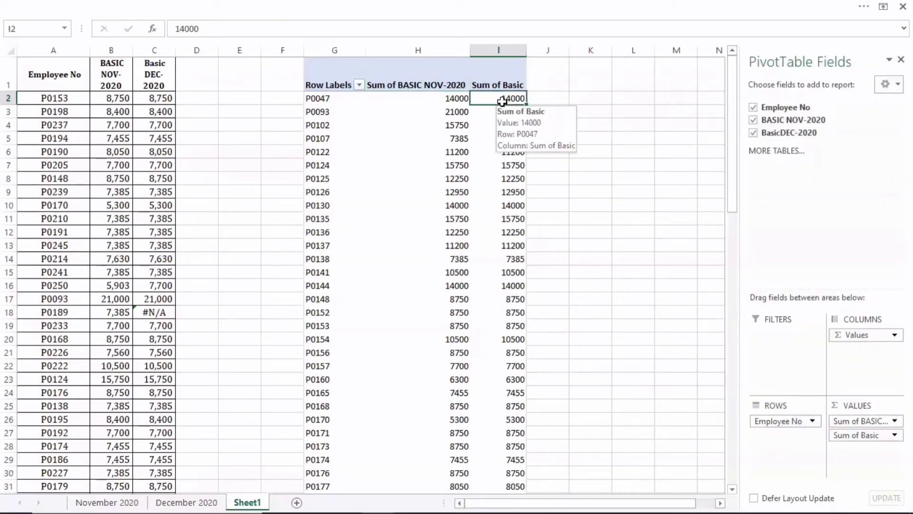
pyautogui.click(546, 99)
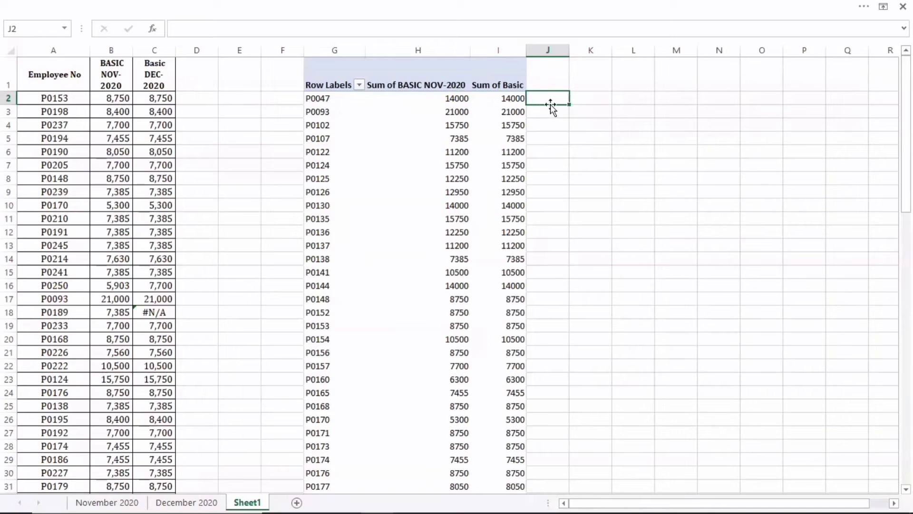
pyautogui.click(456, 84)
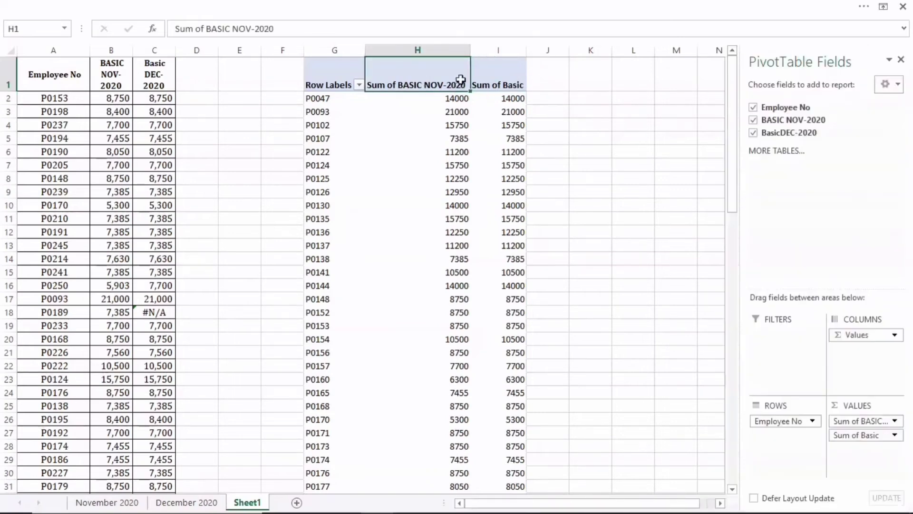
pyautogui.click(487, 82)
pyautogui.click(447, 88)
pyautogui.click(497, 81)
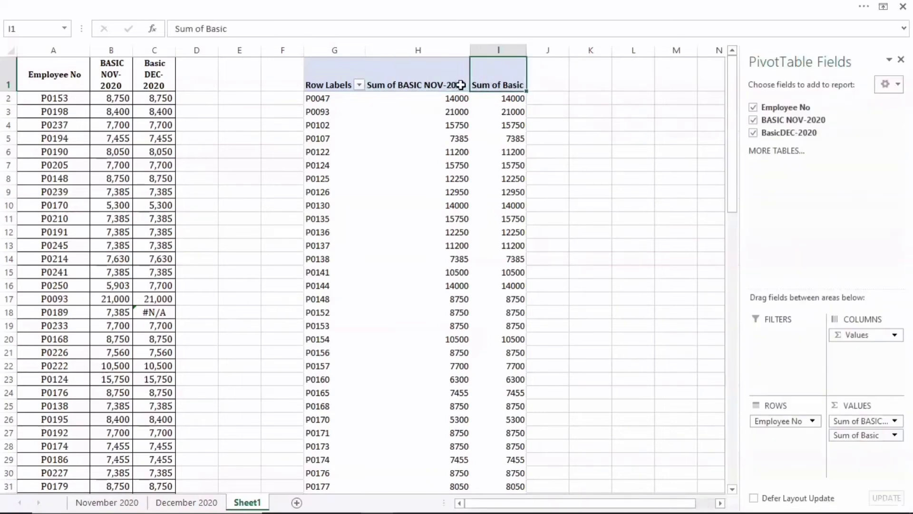
pyautogui.click(460, 86)
# - Start a new calculated field in the PivotTable and name it Increment
pyautogui.click(496, 85)
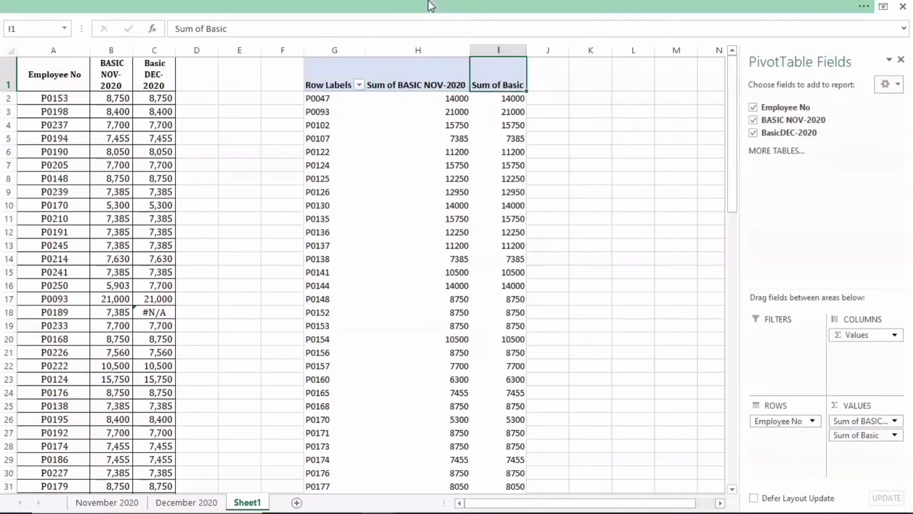
pyautogui.click(446, 4)
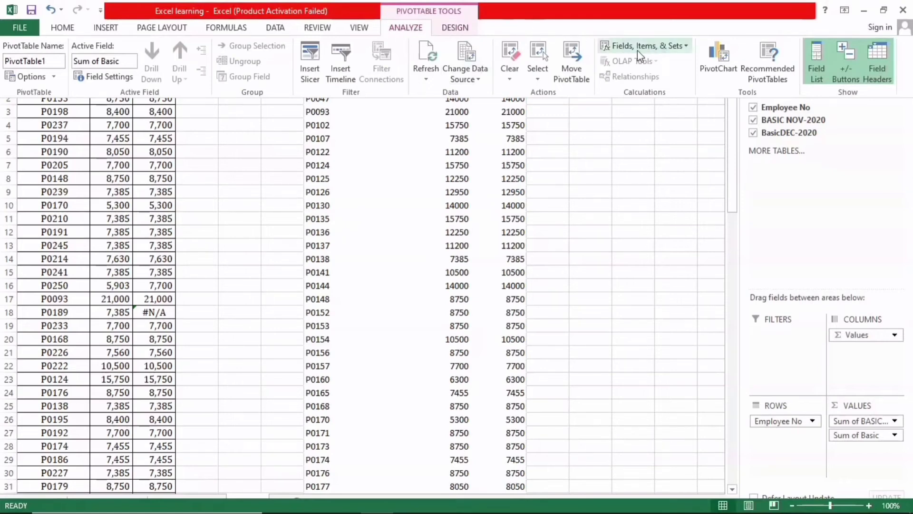
pyautogui.click(681, 56)
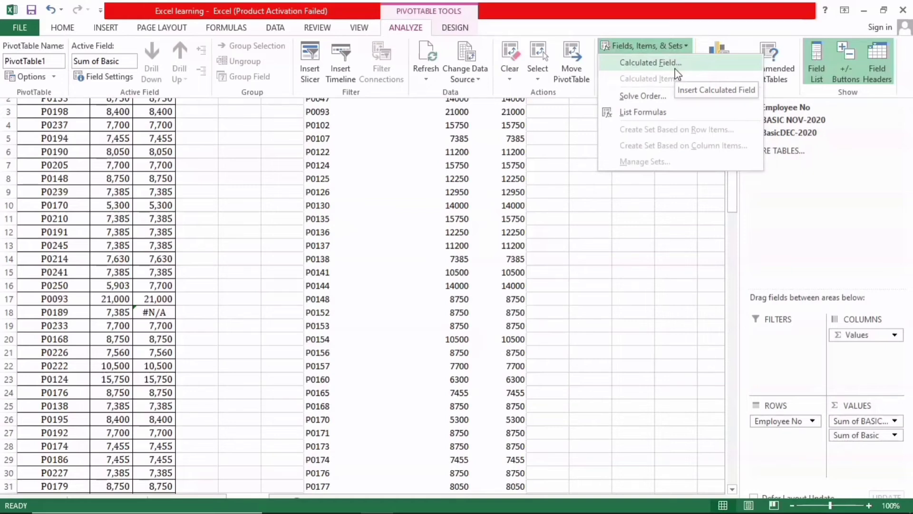
pyautogui.click(676, 68)
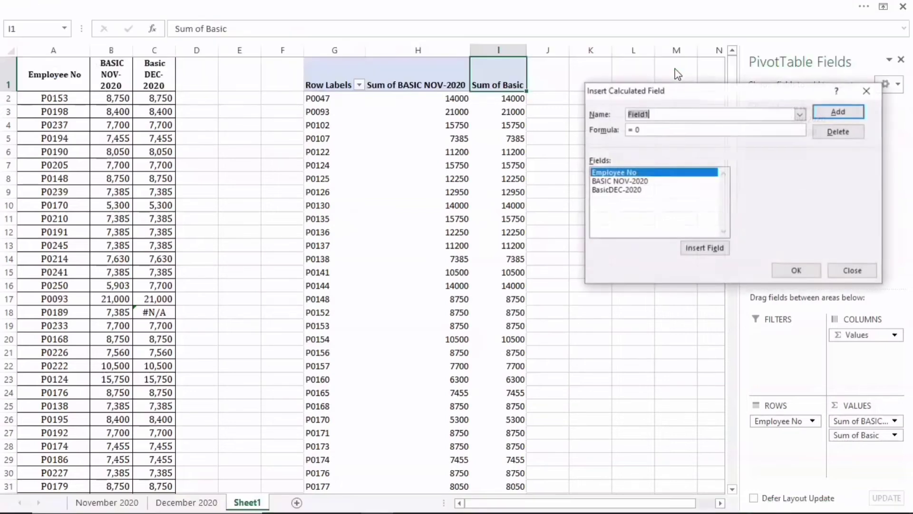
pyautogui.moveTo(673, 96); pyautogui.dragTo(634, 115)
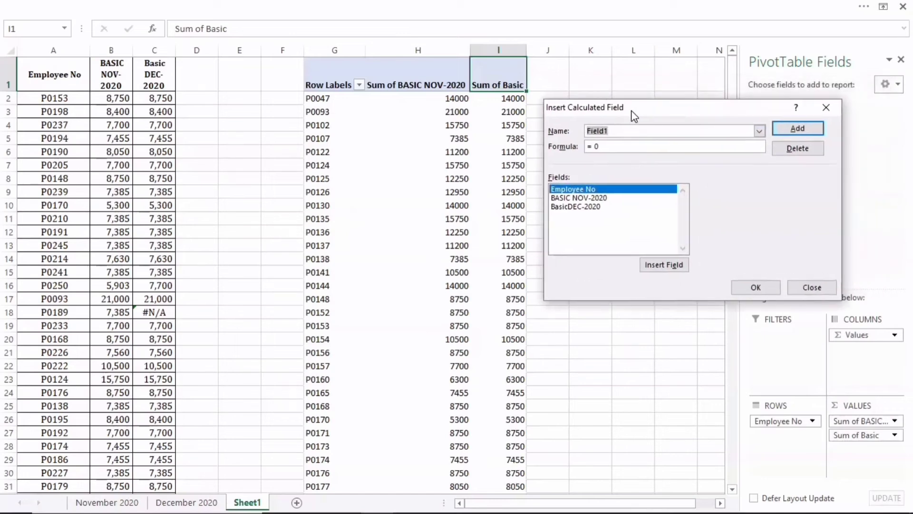
pyautogui.moveTo(634, 115); pyautogui.dragTo(625, 117)
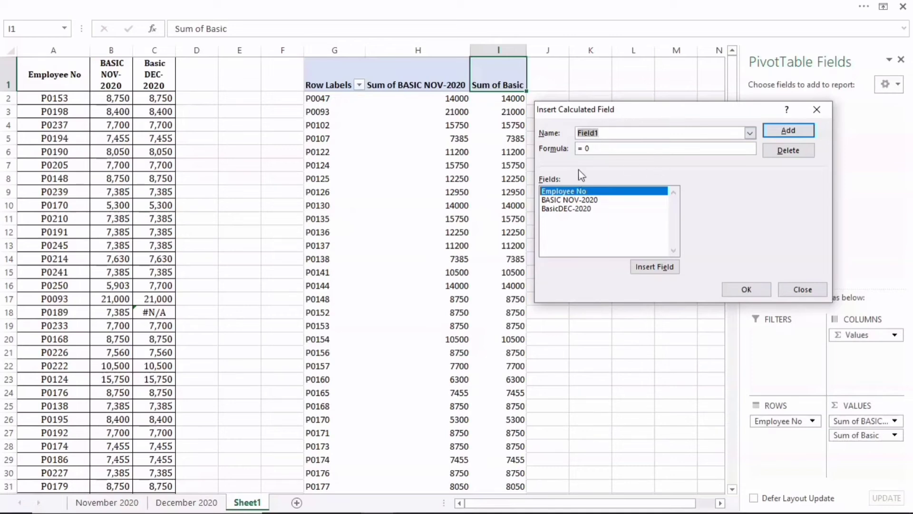
pyautogui.write('Incre')
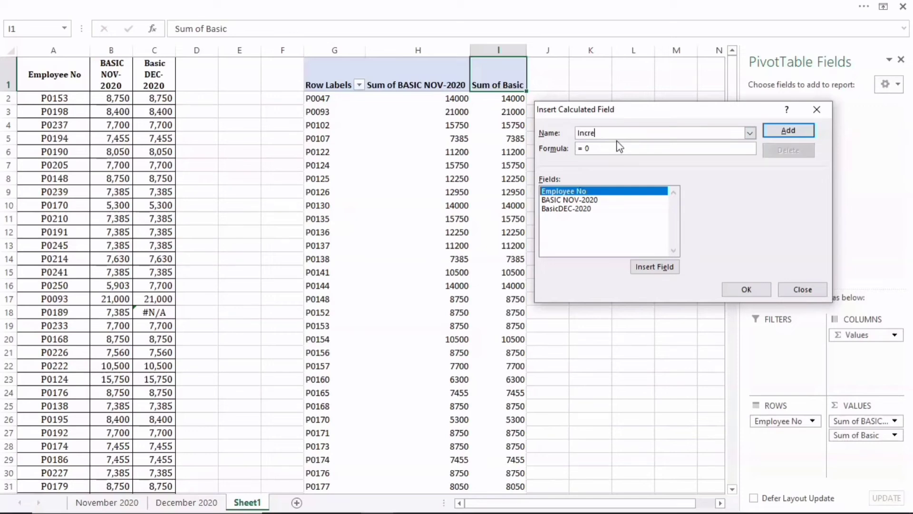
pyautogui.write('ment')
# - Set the Increment field's formula to =('BASIC DEC-2020'/'BASIC NOV-2020')-1 and insert the field into the PivotTable
pyautogui.press('BackSpace')
pyautogui.press('BackSpace')
pyautogui.press('BackSpace')
pyautogui.write('=(')
pyautogui.click(583, 211)
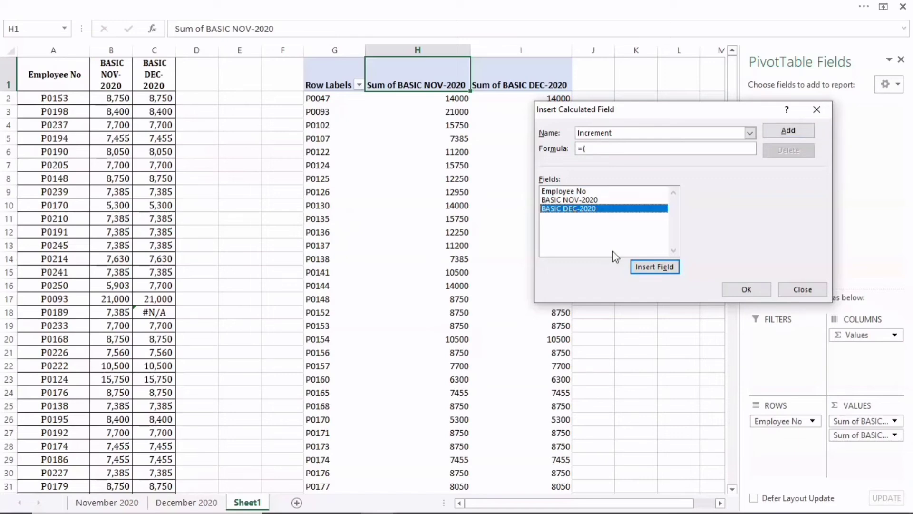
pyautogui.click(652, 269)
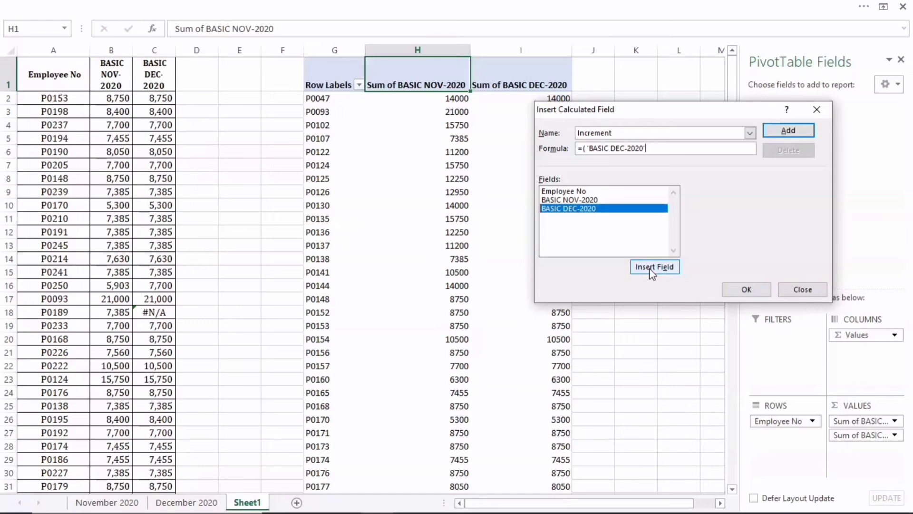
pyautogui.write('/')
pyautogui.click(576, 201)
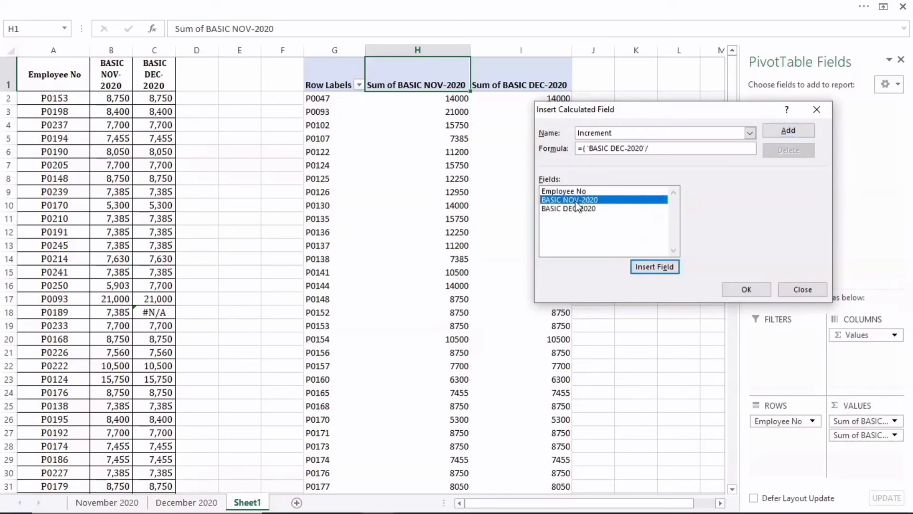
pyautogui.click(646, 270)
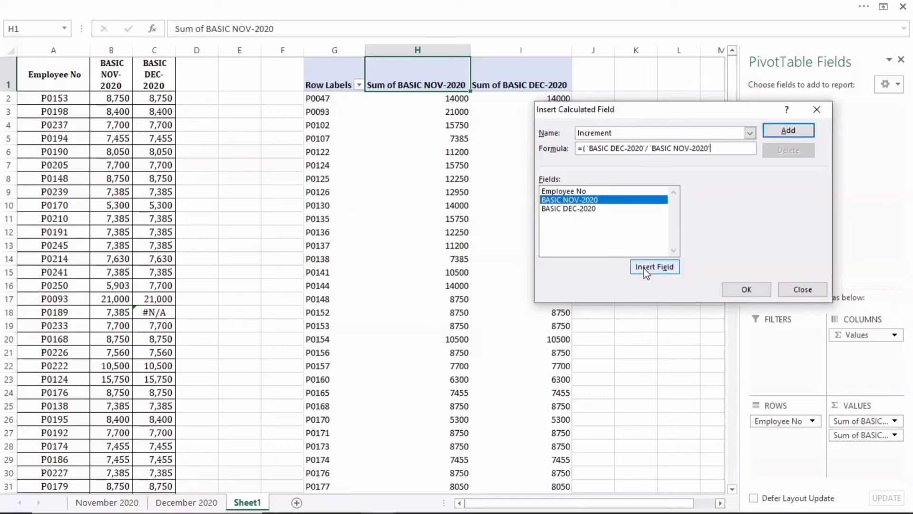
pyautogui.write(')-1')
pyautogui.click(764, 296)
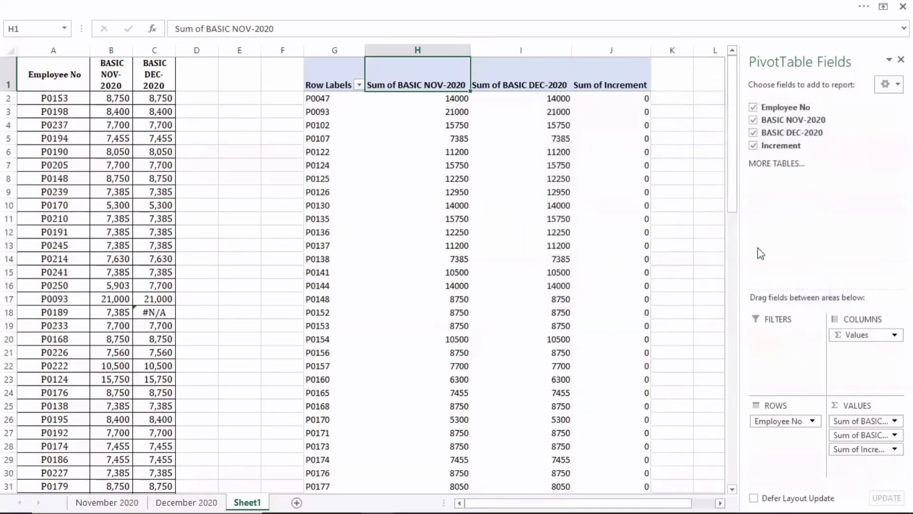
# - Format the whole Sum of Increment column of the PivotTable as percentages
pyautogui.click(617, 97)
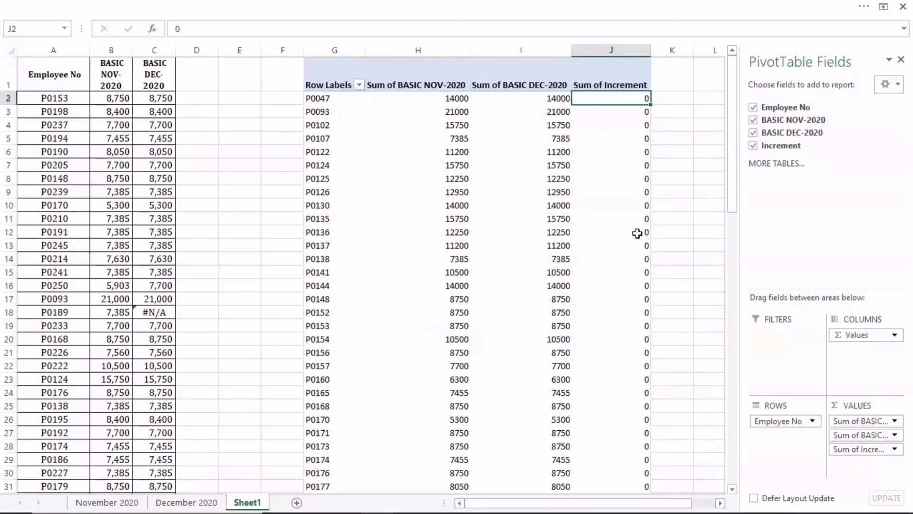
pyautogui.click(617, 56)
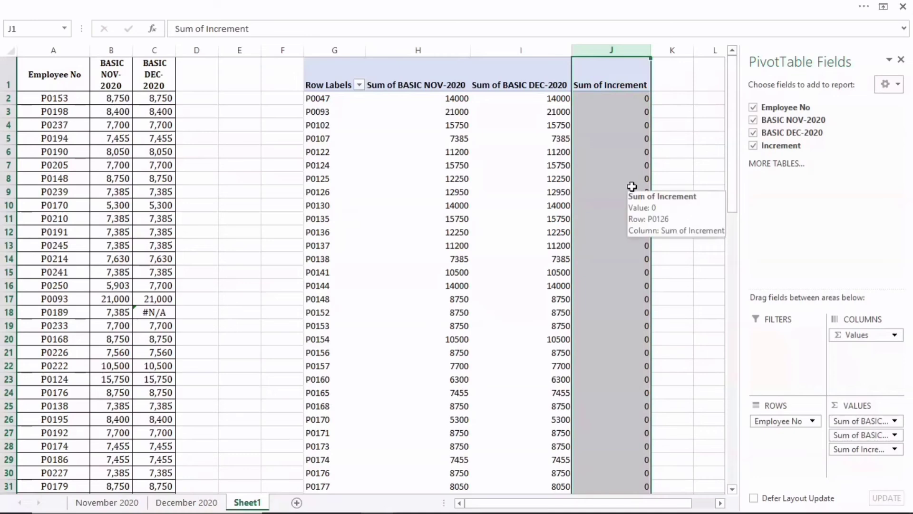
pyautogui.click(194, 6)
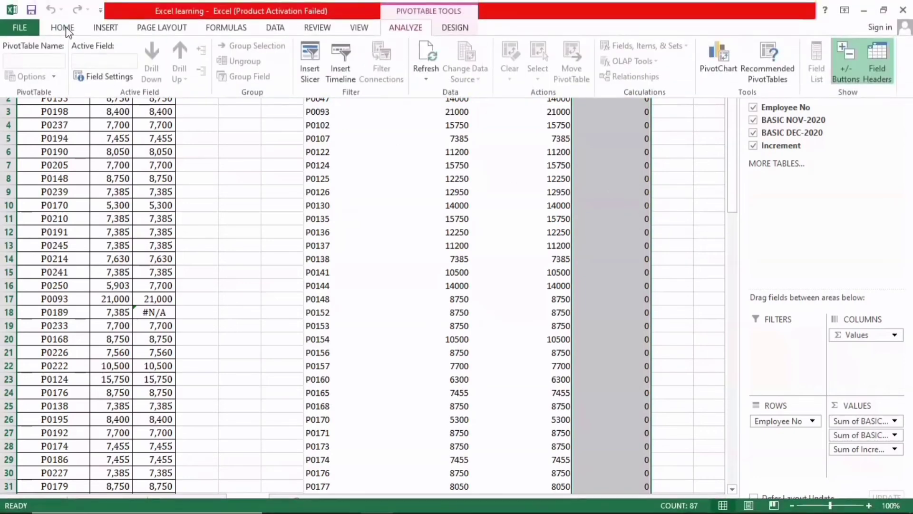
pyautogui.click(73, 30)
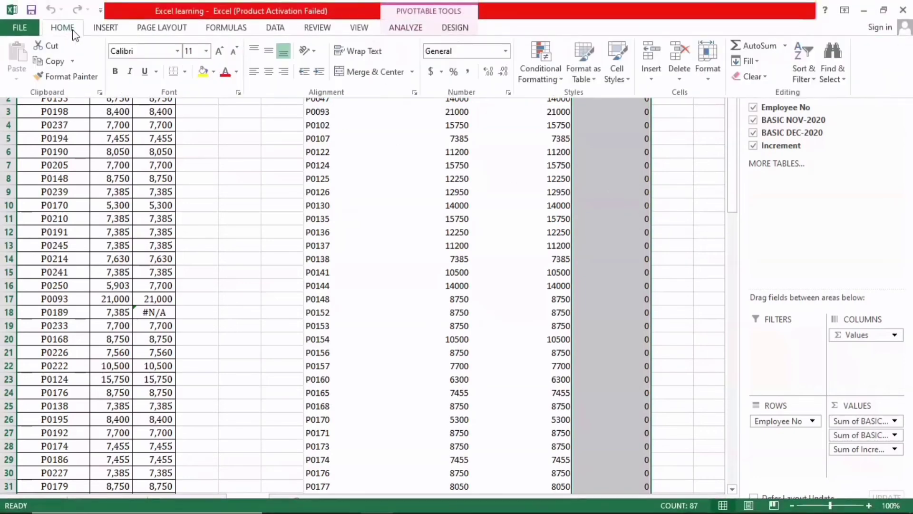
pyautogui.click(451, 74)
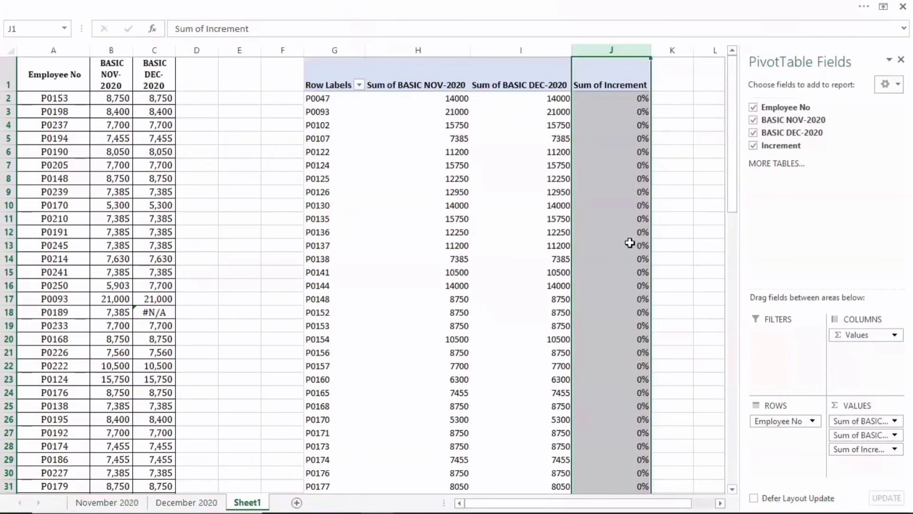
# - Examine the Sum of Increment values against both months' BASIC, checking the P0047 and P0189 rows
pyautogui.moveTo(630, 243)
pyautogui.click(626, 191)
pyautogui.click(445, 101)
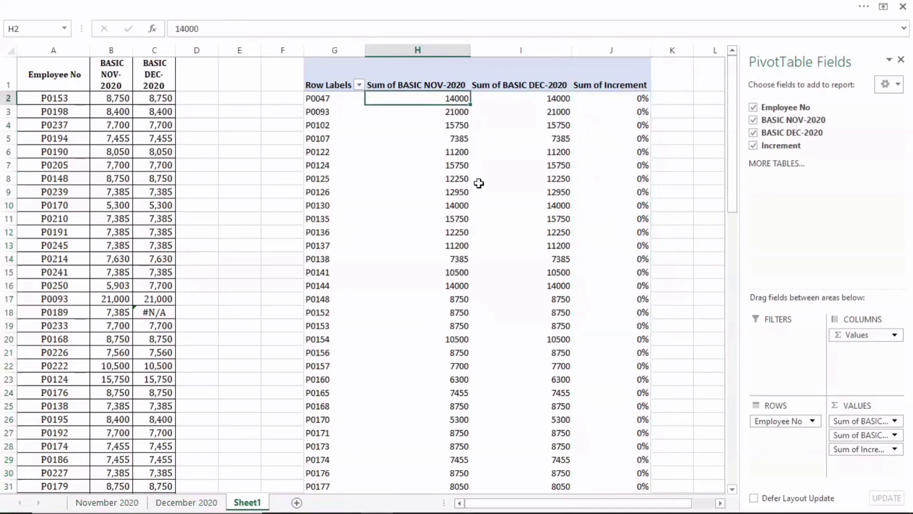
pyautogui.click(544, 97)
pyautogui.click(626, 102)
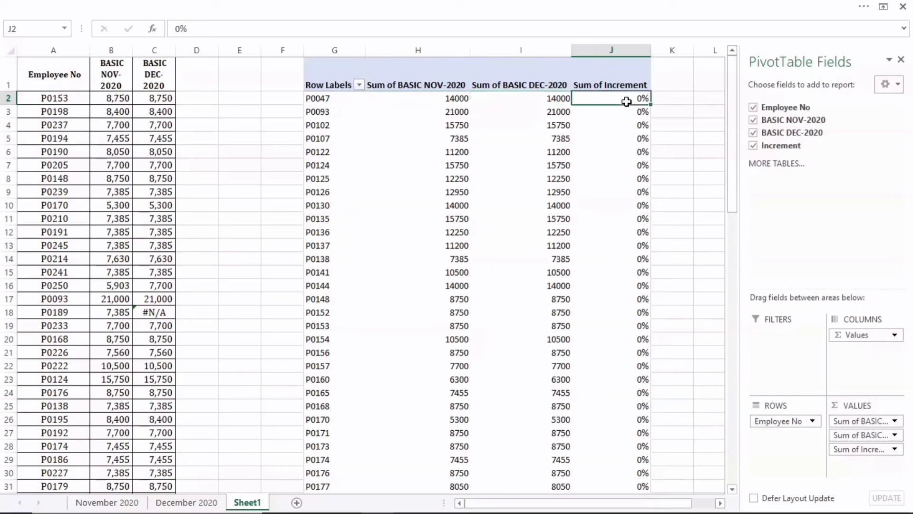
pyautogui.scroll(-11, 625, 259)
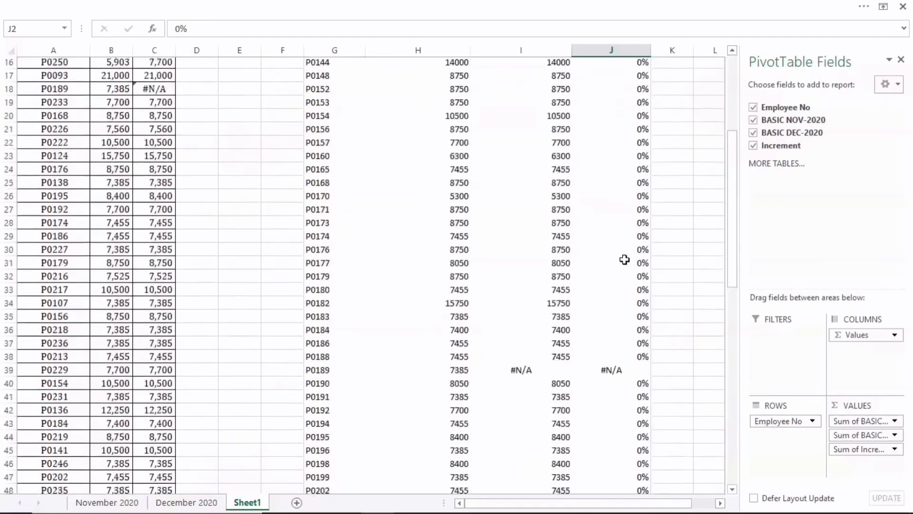
pyautogui.click(522, 144)
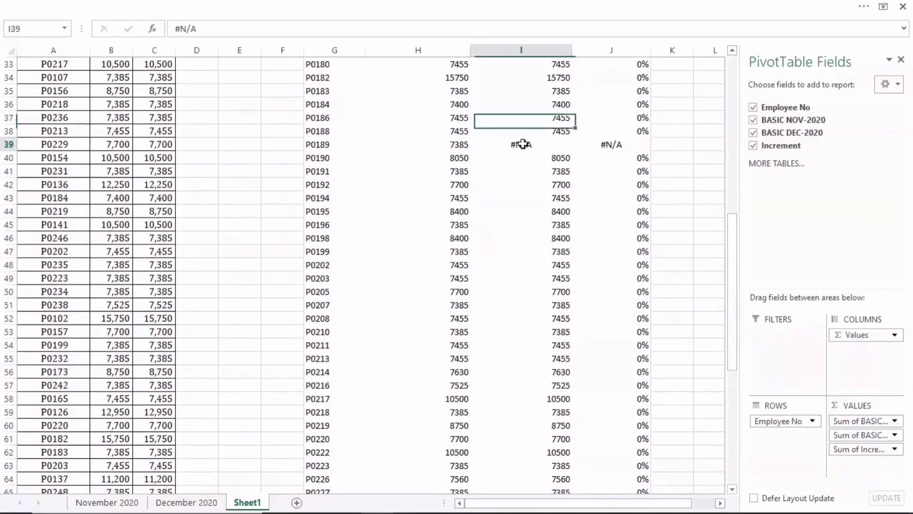
pyautogui.click(607, 144)
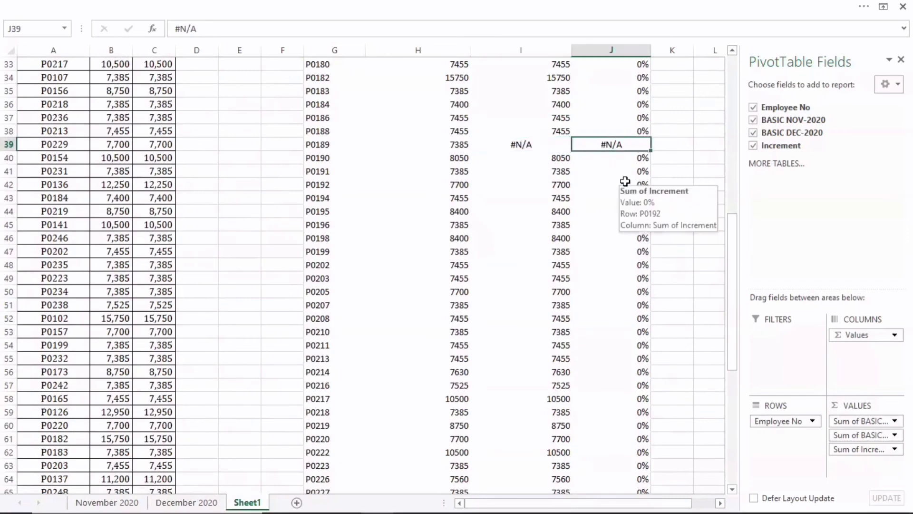
# - Review employee P0250's row at the end of the PivotTable and the source columns for Employee No, BASIC NOV-2020 and BASIC DEC-2020
pyautogui.scroll(-11, 625, 180)
pyautogui.scroll(-5, 625, 181)
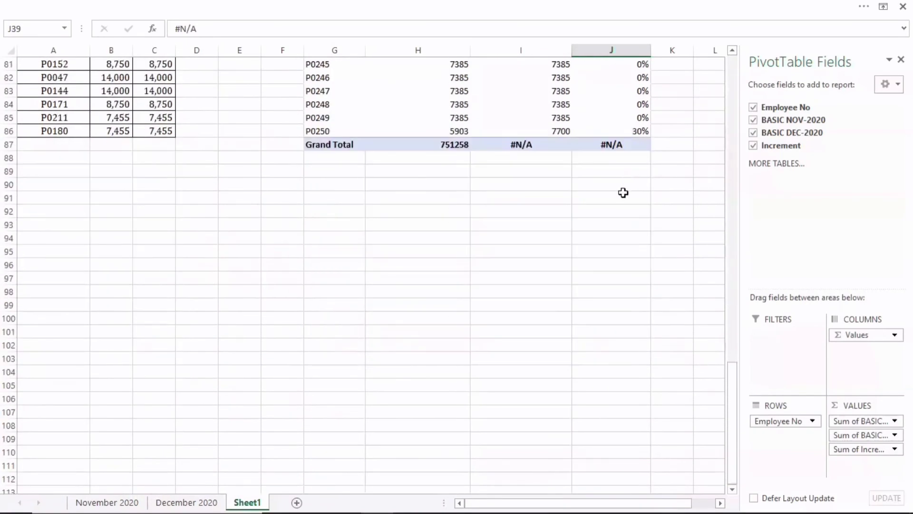
pyautogui.scroll(3, 497, 235)
pyautogui.click(305, 238)
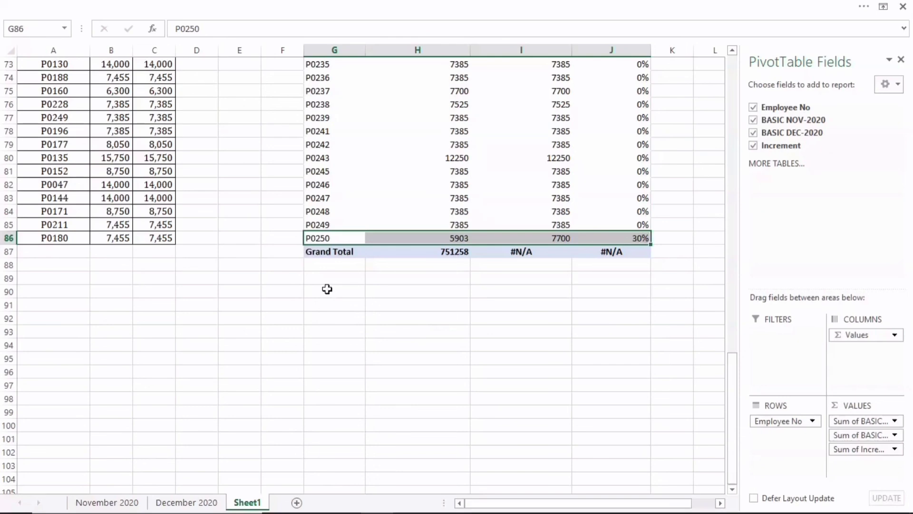
pyautogui.scroll(20, 576, 281)
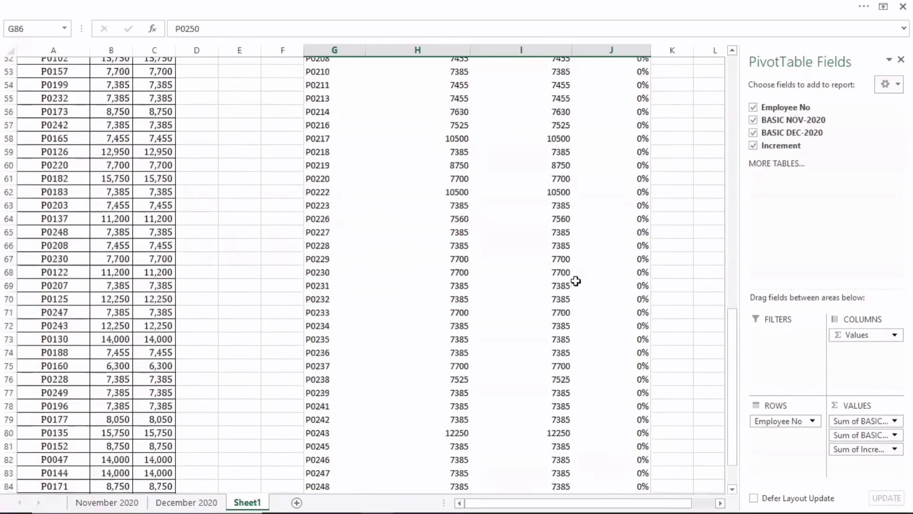
pyautogui.scroll(3, 576, 280)
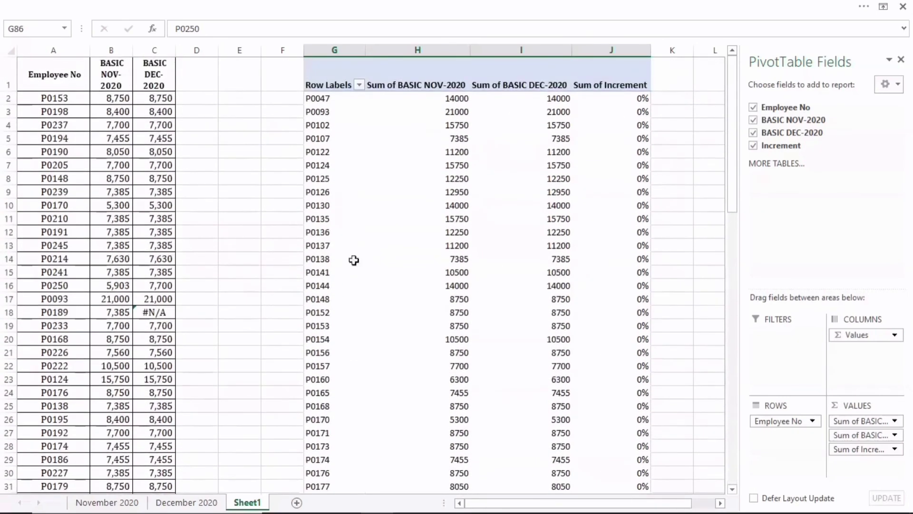
pyautogui.click(54, 48)
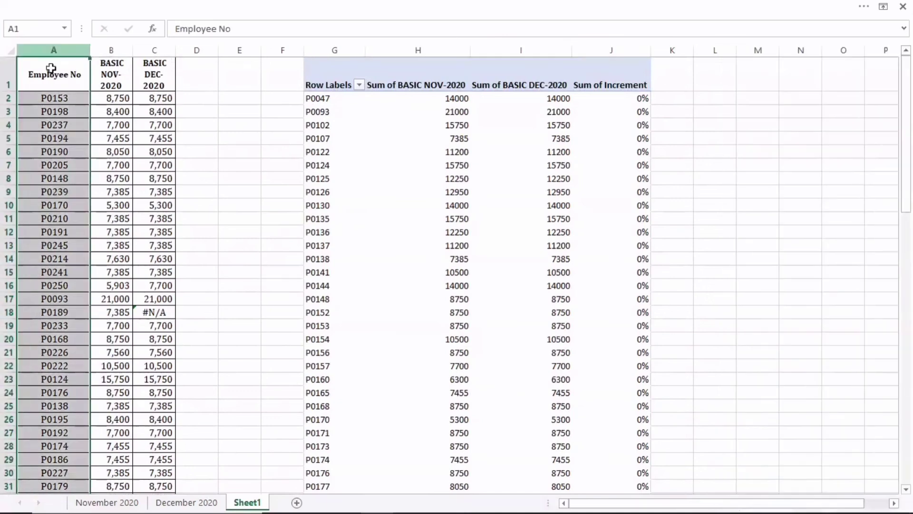
pyautogui.click(123, 50)
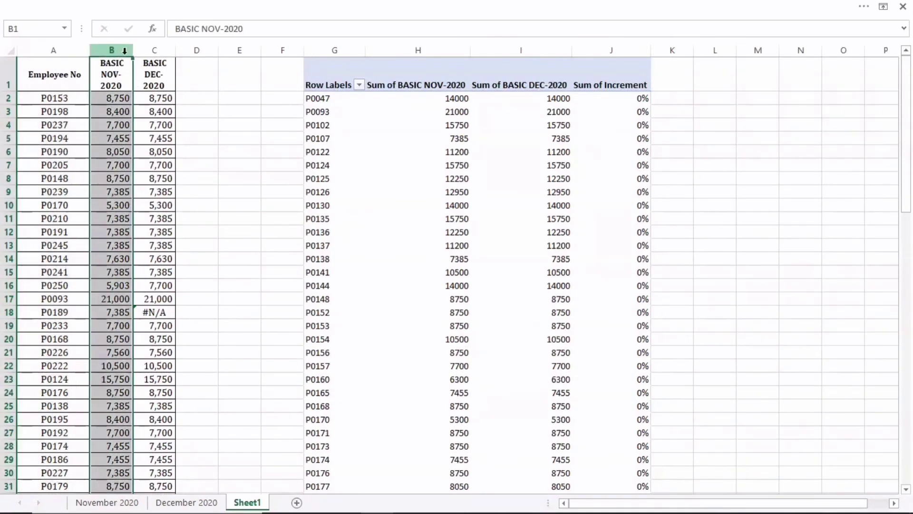
pyautogui.click(148, 50)
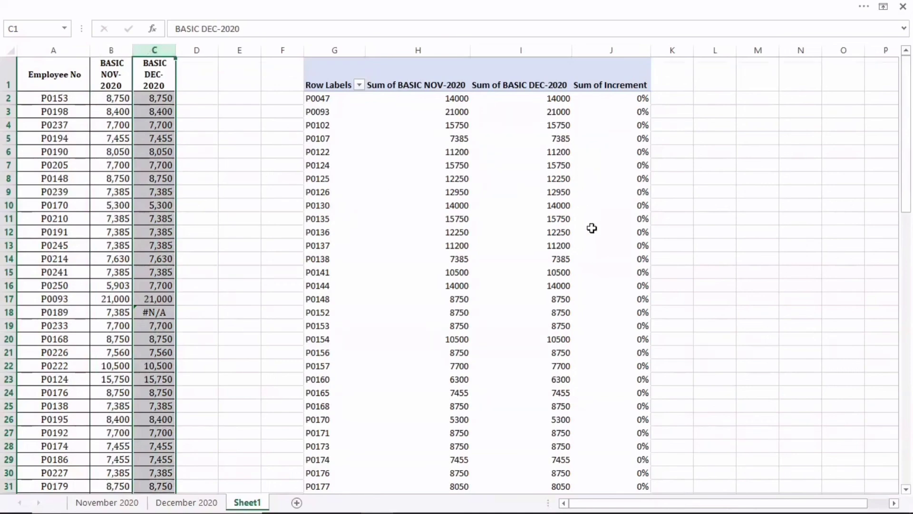
pyautogui.scroll(-19, 592, 228)
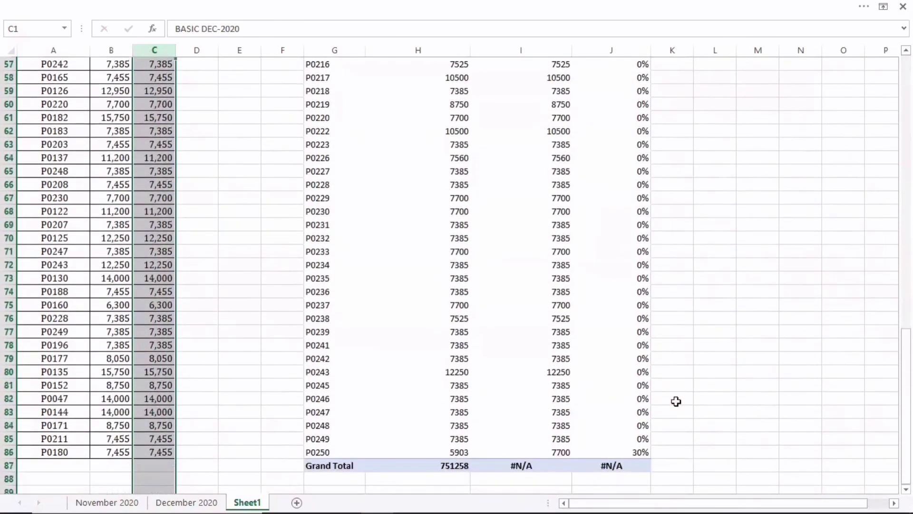
pyautogui.click(599, 450)
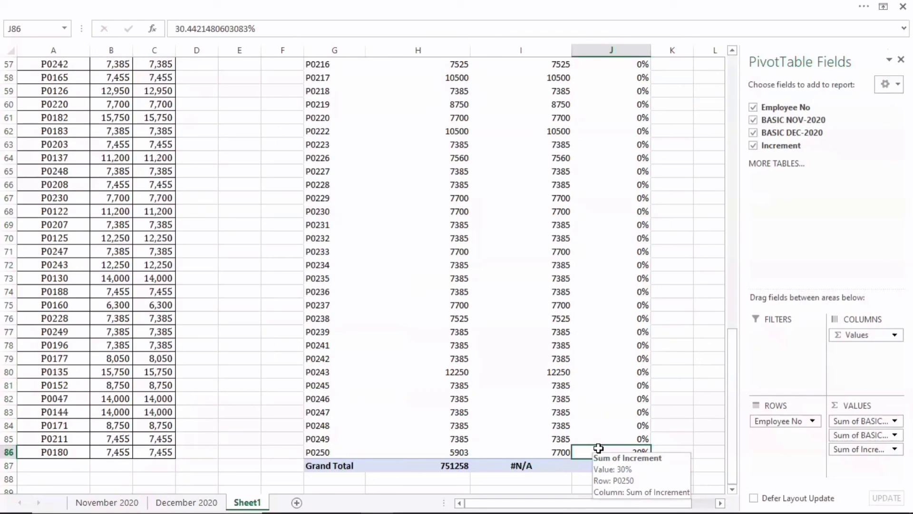